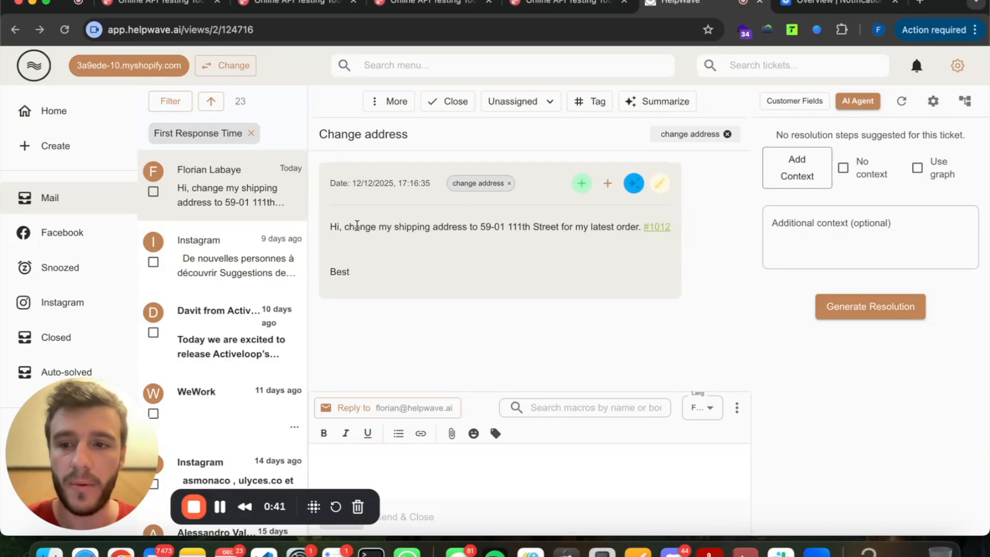
# Run the AI agent with No context and the note 'change the address please' to generate a resolution.
pyautogui.moveTo(395, 227); pyautogui.dragTo(570, 227)
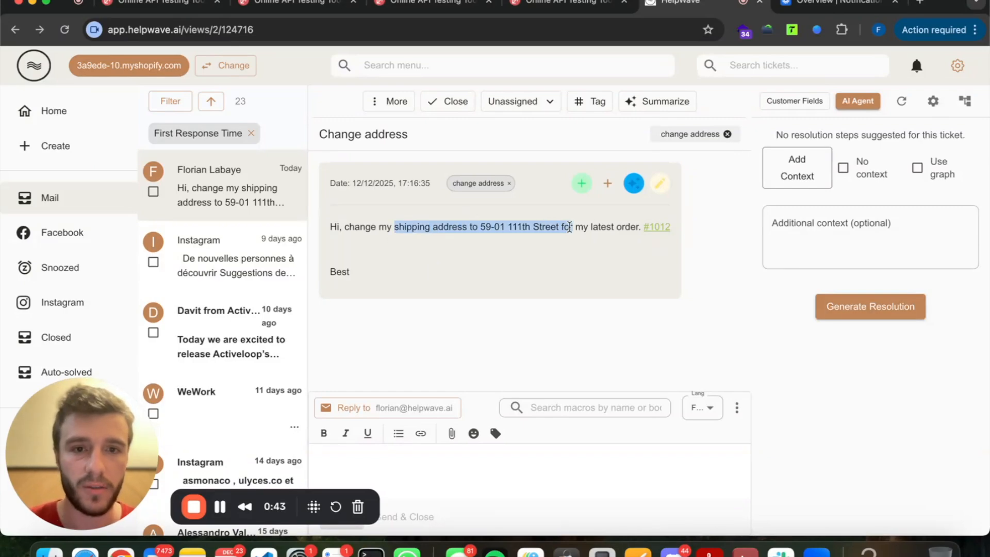
pyautogui.click(570, 227)
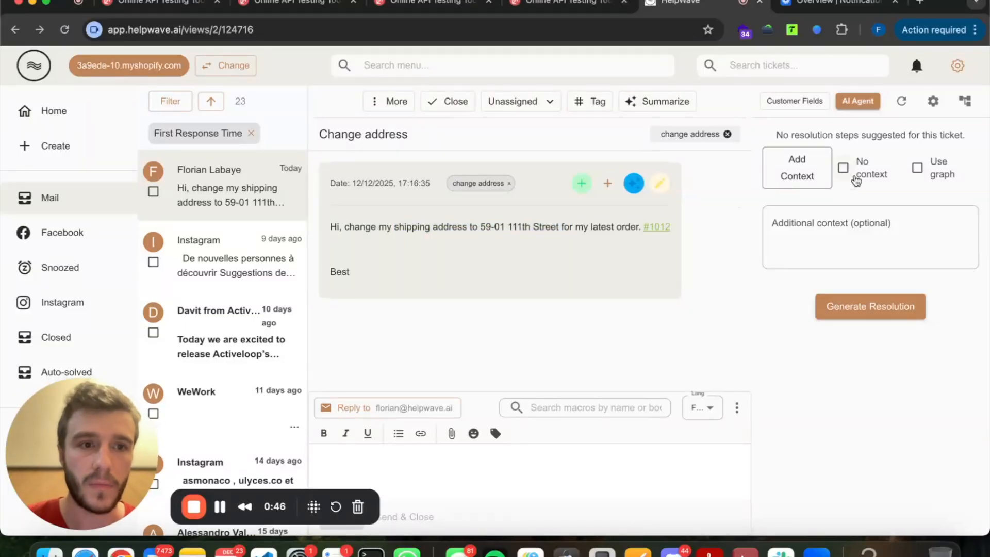
pyautogui.click(856, 178)
pyautogui.click(817, 205)
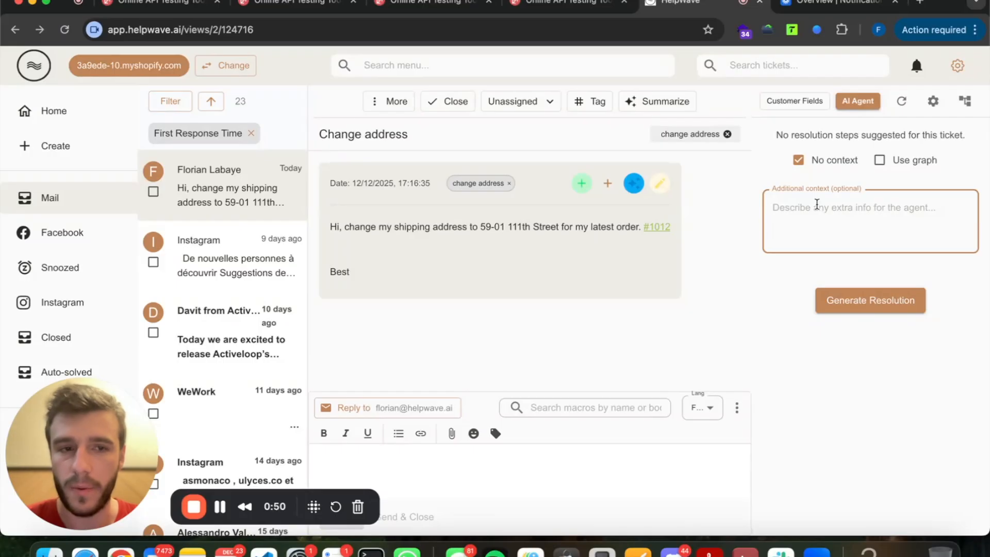
pyautogui.write('change t')
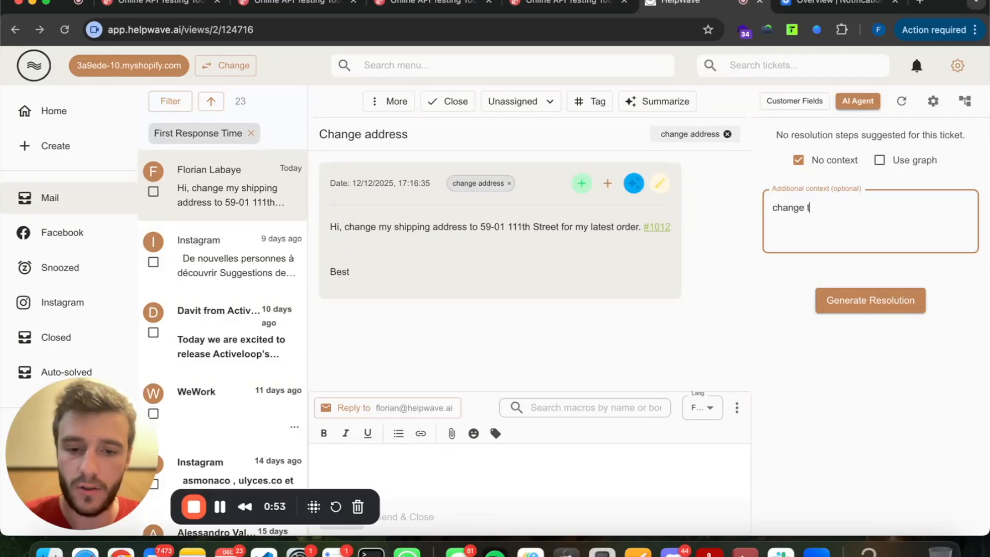
pyautogui.write('he address please')
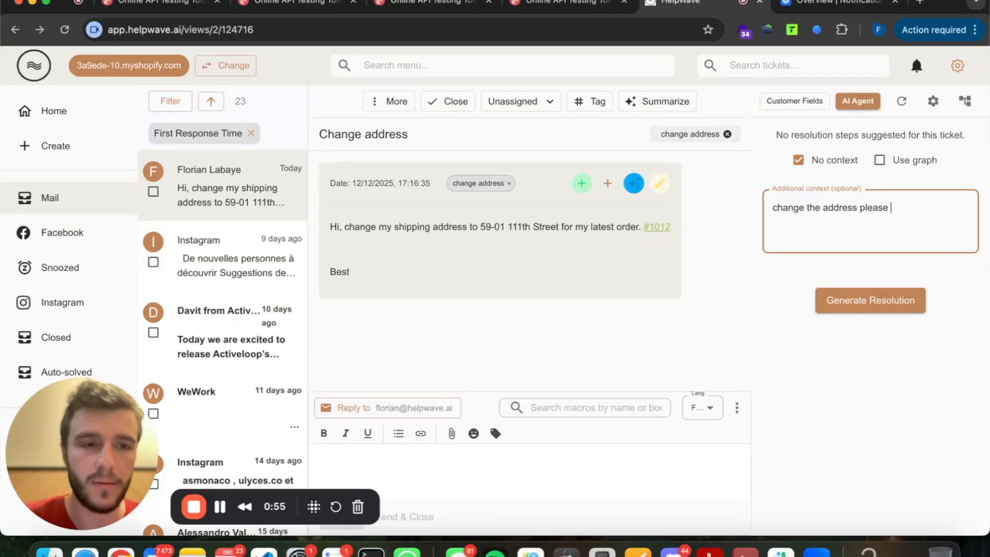
pyautogui.click(861, 289)
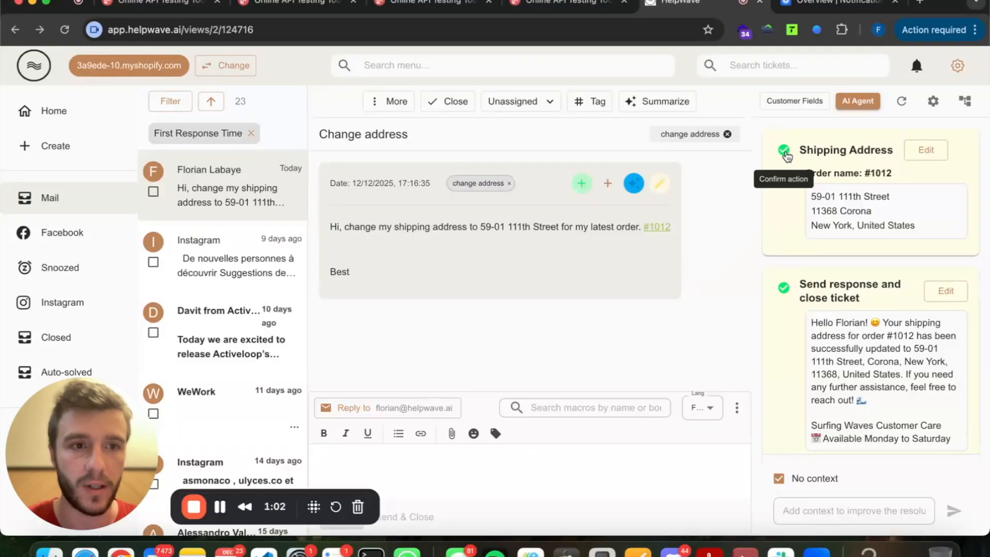
# Review the suggested Shipping Address and send-and-close steps, discard them, and open the workflow graph editor.
pyautogui.scroll(-1, 789, 299)
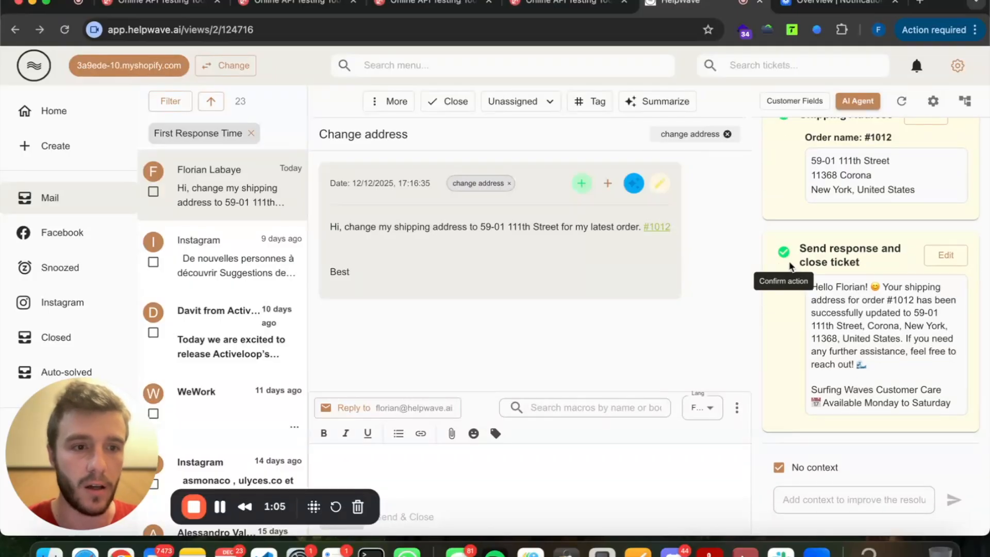
pyautogui.scroll(1, 786, 273)
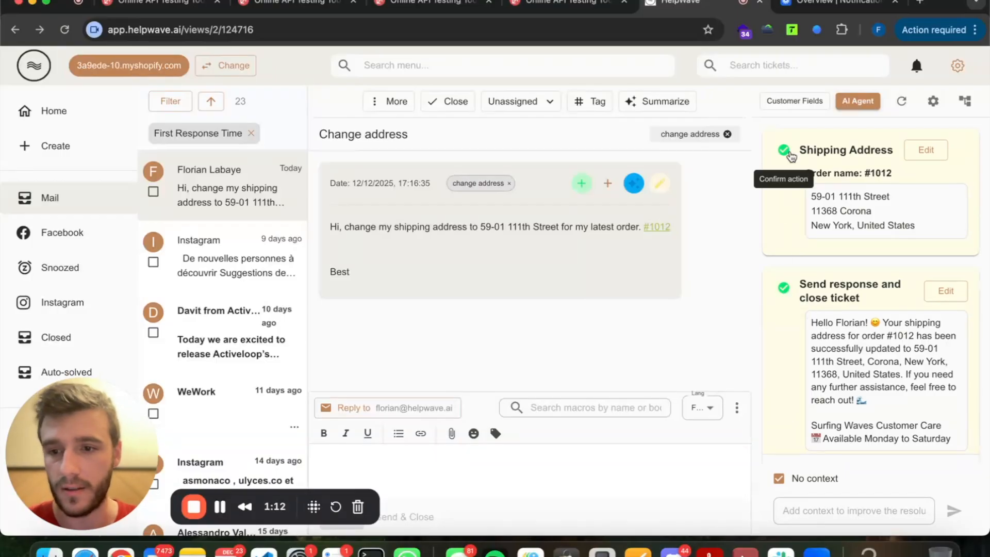
pyautogui.scroll(-1, 792, 157)
pyautogui.scroll(1, 792, 163)
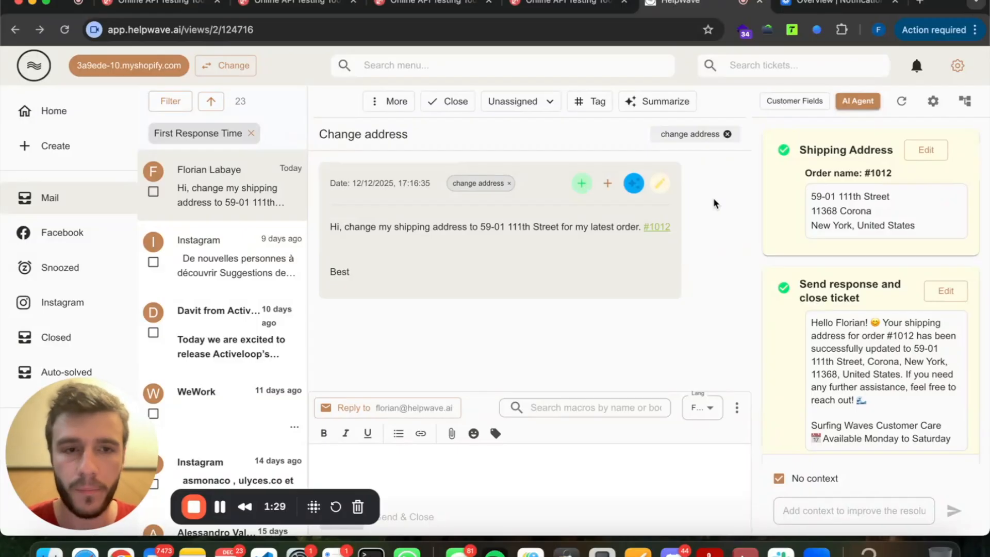
pyautogui.click(901, 103)
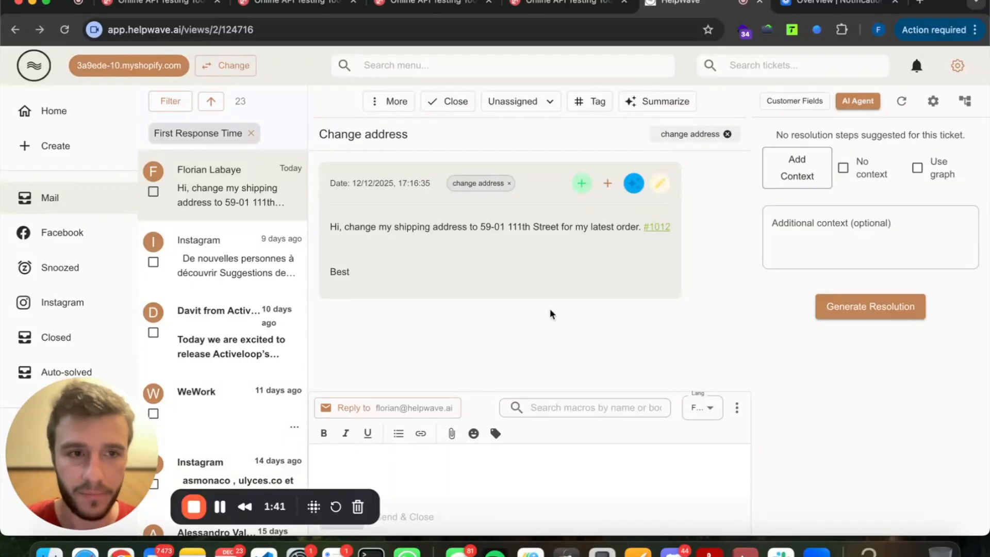
pyautogui.click(966, 102)
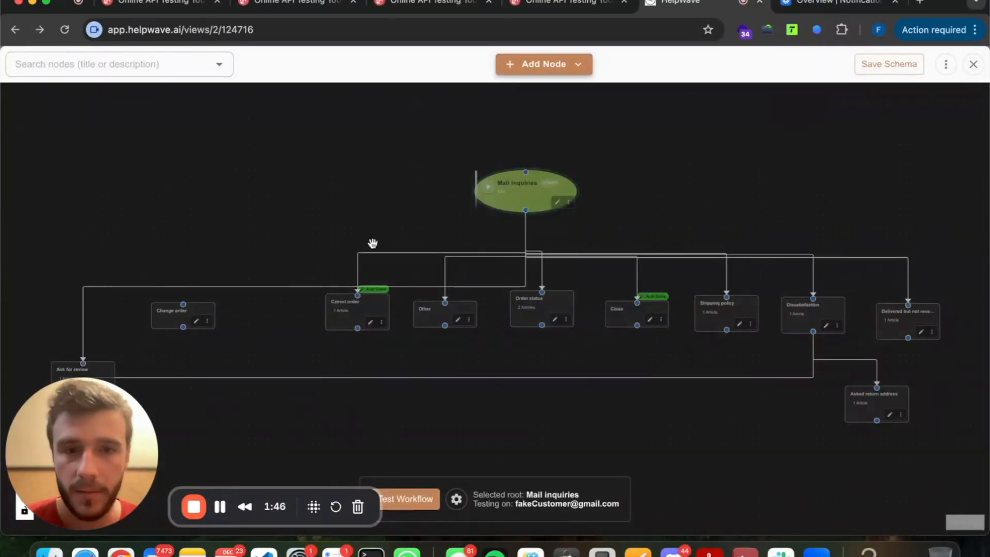
# Pan and zoom around the Mail inquiries node tree and bring up the Add Node choices.
pyautogui.moveTo(338, 206); pyautogui.dragTo(338, 194)
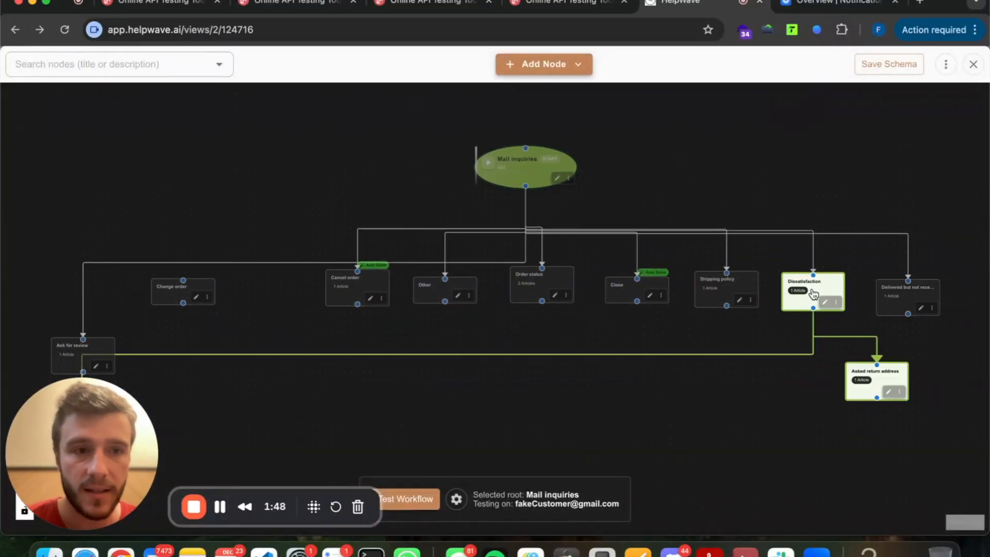
pyautogui.click(357, 288)
pyautogui.click(241, 211)
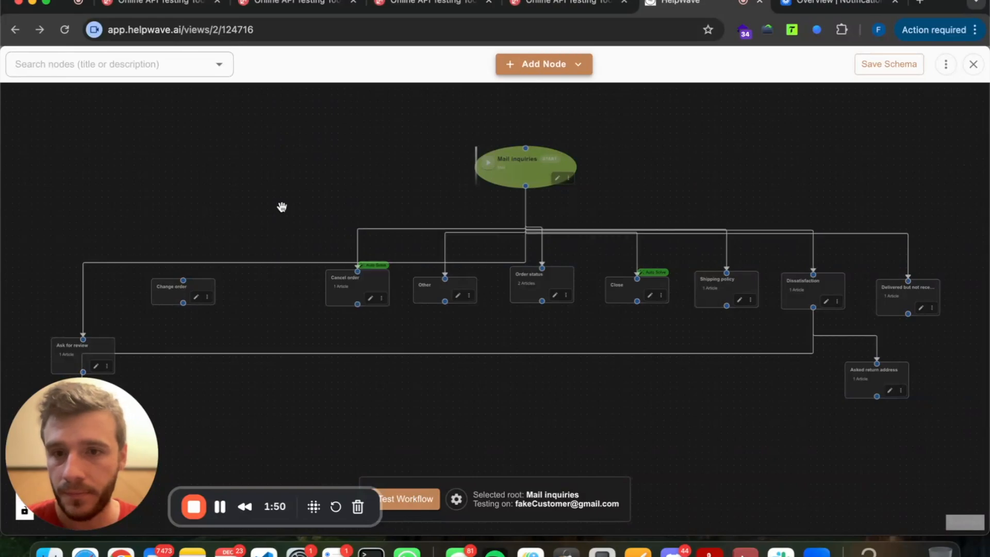
pyautogui.scroll(5, 241, 212)
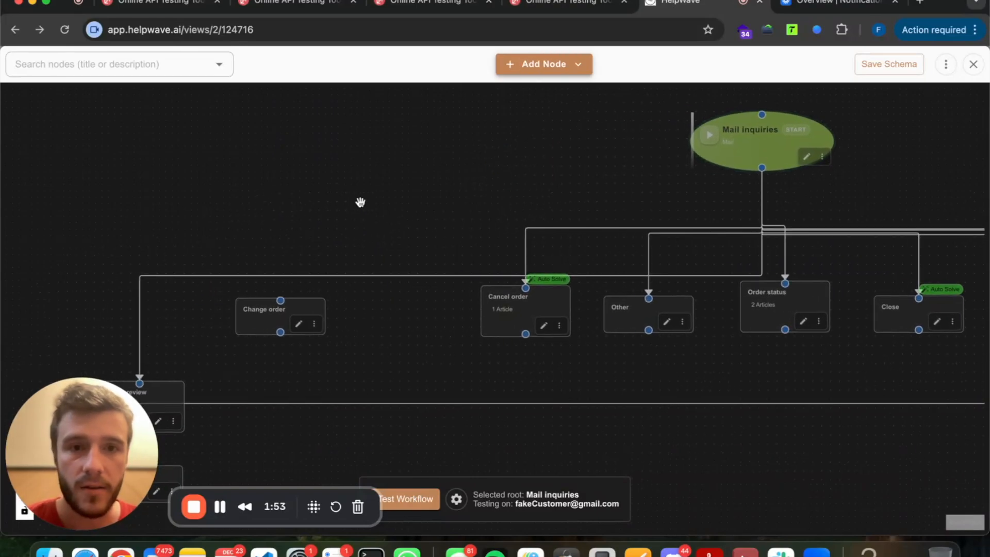
pyautogui.scroll(-3, 356, 183)
pyautogui.moveTo(356, 184); pyautogui.dragTo(447, 155)
pyautogui.scroll(2, 432, 200)
pyautogui.click(521, 66)
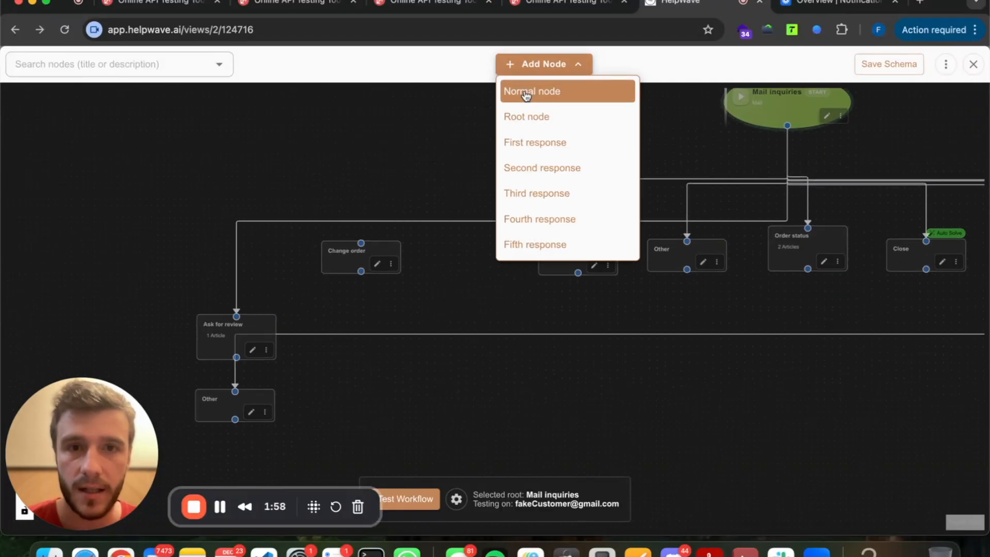
# Add a First response node labelled 'Change shipping adress' with situation 'The customer wants to change its shipping address'.
pyautogui.click(550, 144)
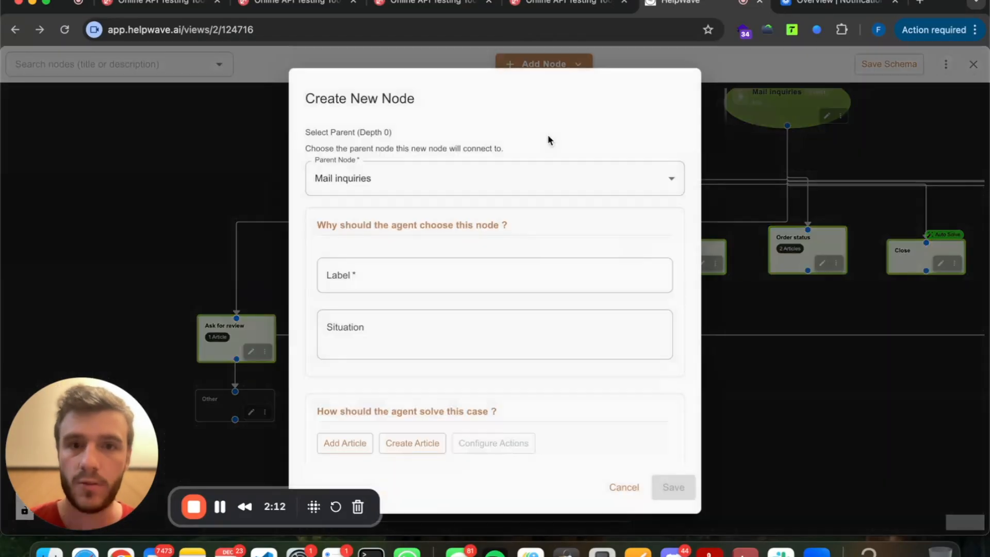
pyautogui.scroll(-1, 385, 229)
pyautogui.click(383, 247)
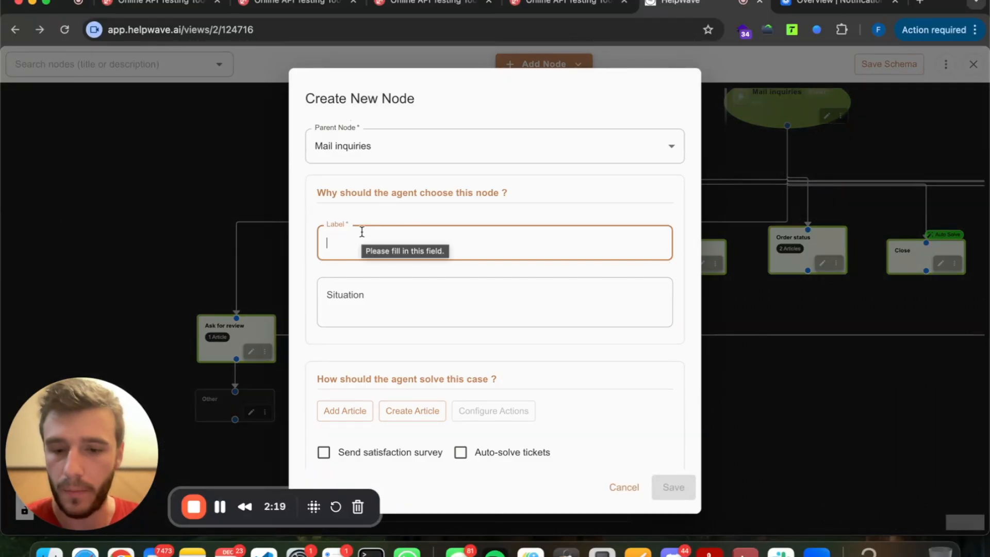
pyautogui.write('Change shi')
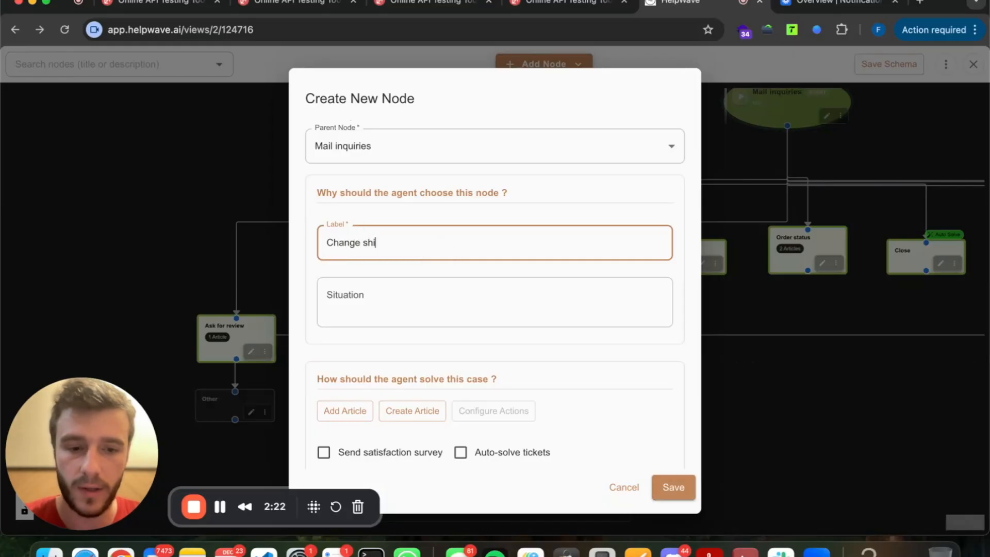
pyautogui.write('pping adress')
pyautogui.click(370, 302)
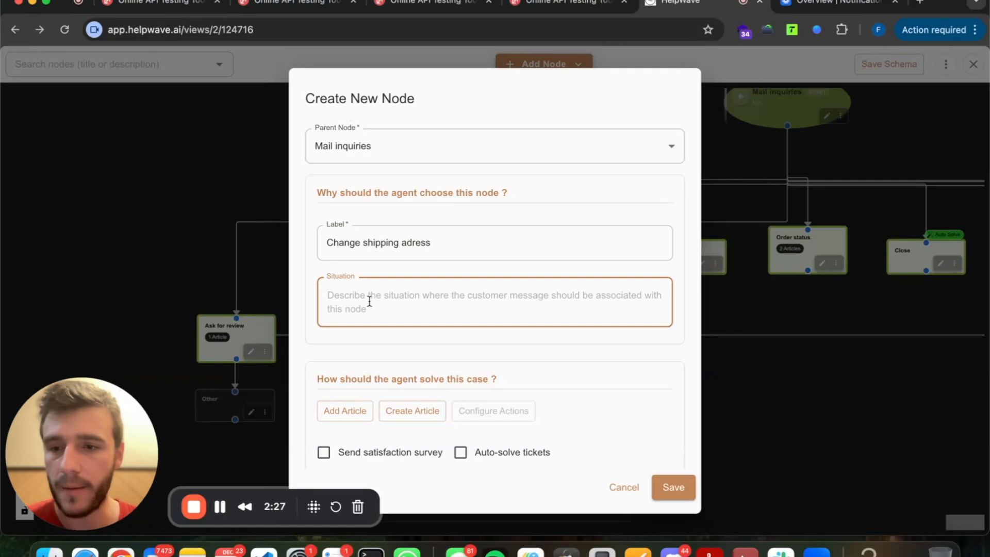
pyautogui.write('Th')
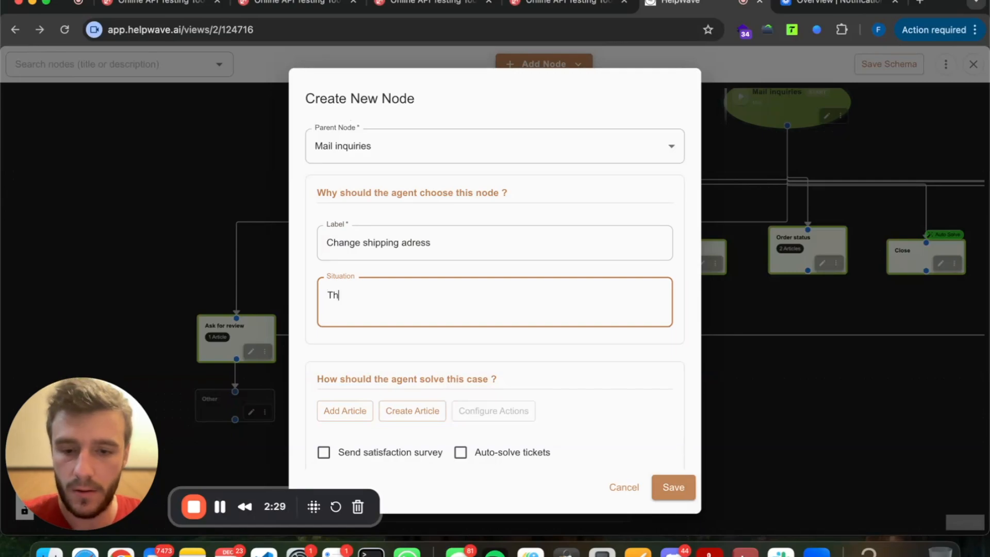
pyautogui.write('e customer ')
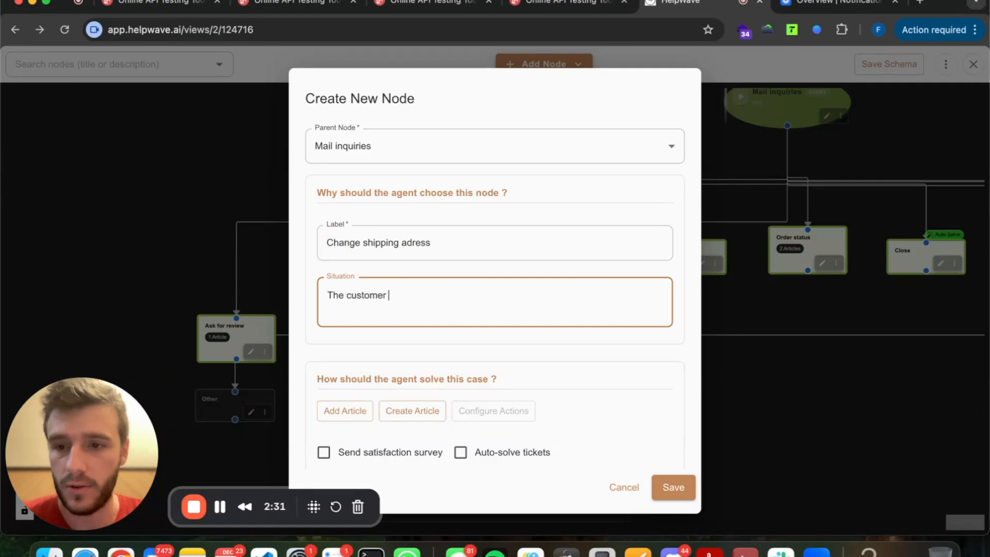
pyautogui.write('wants to cha')
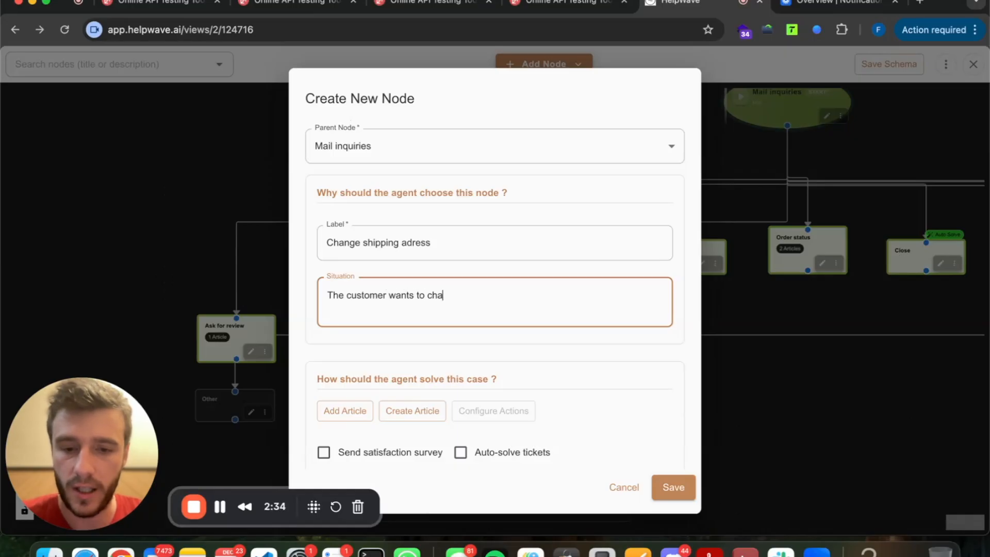
pyautogui.write('nge its shipping address')
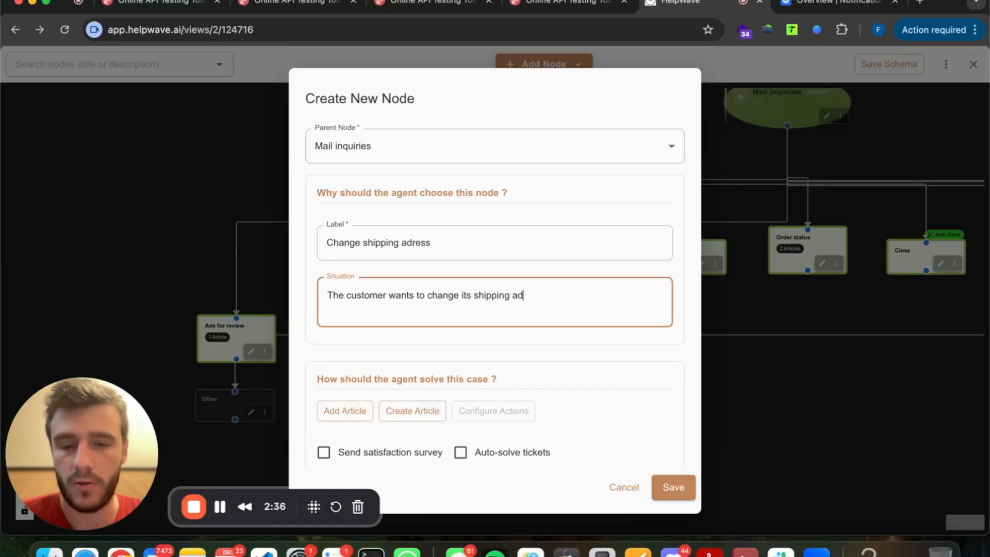
# Review the new node's label and situation text, leaving both unchanged.
pyautogui.scroll(-2, 369, 310)
pyautogui.click(387, 244)
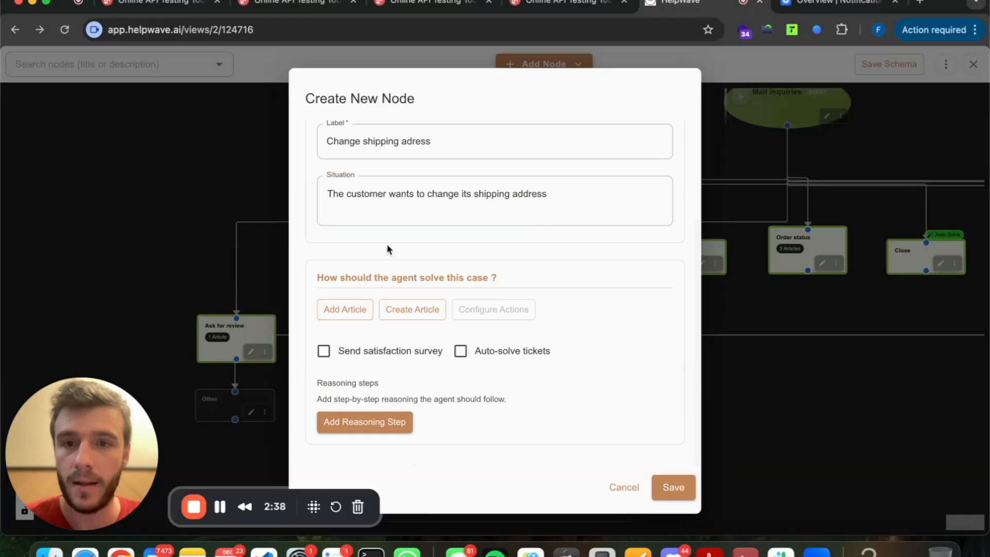
pyautogui.scroll(3, 387, 245)
pyautogui.scroll(-3, 388, 245)
pyautogui.scroll(2, 387, 245)
pyautogui.tripleClick(364, 257)
pyautogui.tripleClick(369, 314)
pyautogui.click(337, 243)
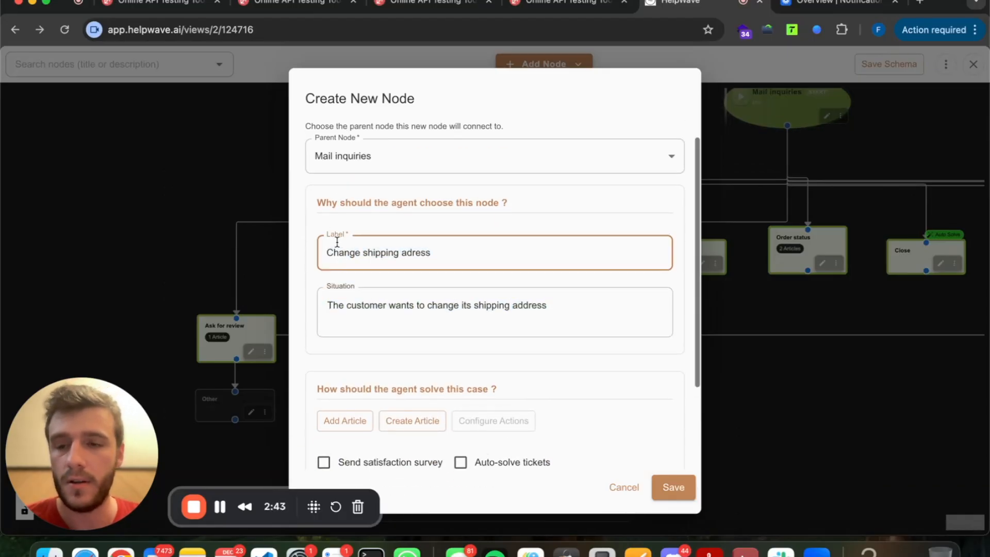
pyautogui.scroll(-3, 337, 243)
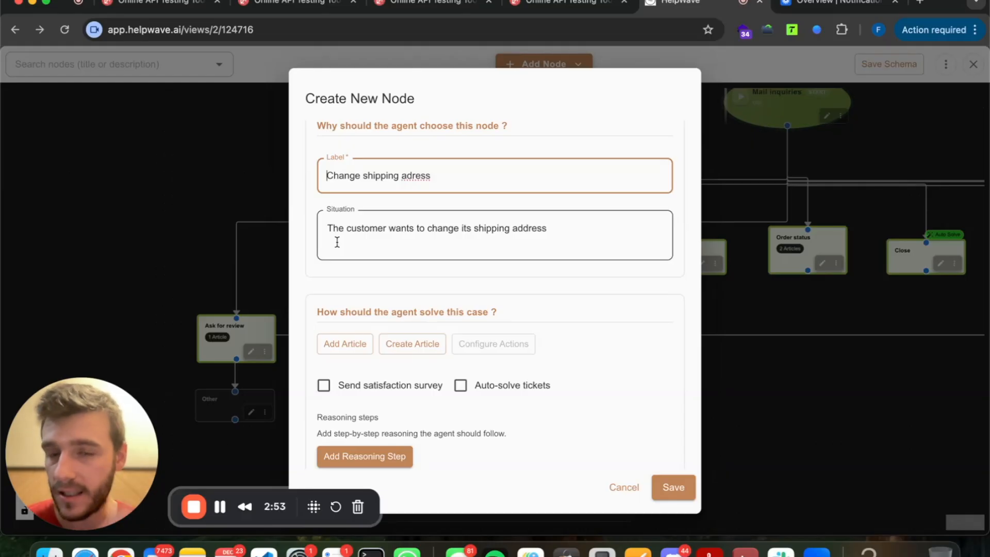
pyautogui.click(331, 226)
pyautogui.press('super+a')
pyautogui.click(332, 265)
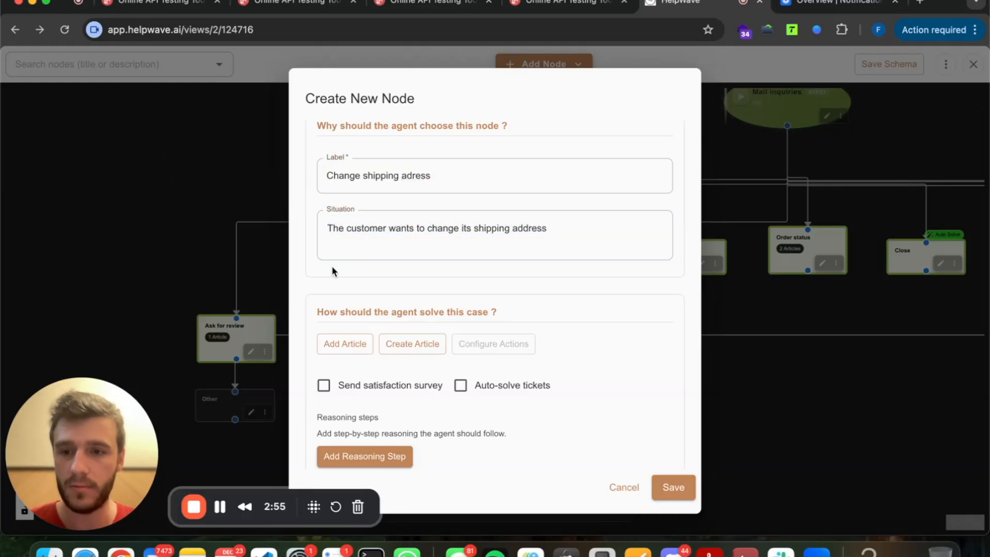
pyautogui.scroll(-1, 332, 265)
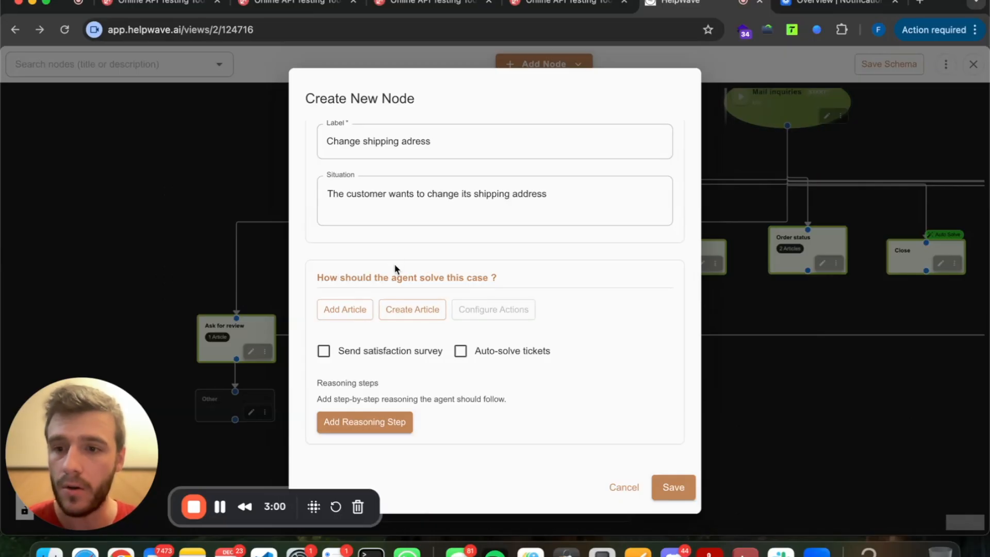
# Create a help article titled 'Change shipping address' and bring up the shipping-cases note in Notes.
pyautogui.click(415, 308)
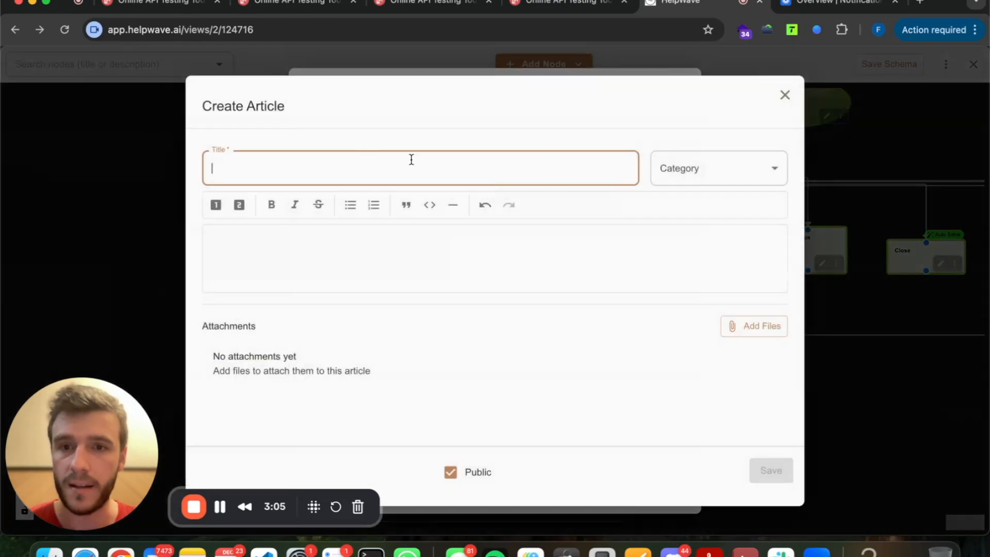
pyautogui.write('Change shipping')
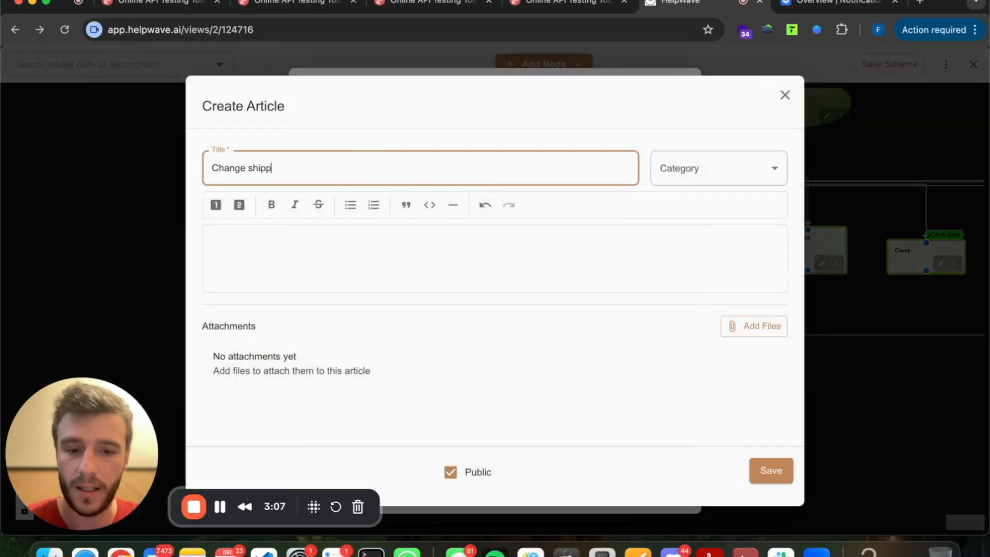
pyautogui.press('Tab')
pyautogui.click(310, 175)
pyautogui.write('address')
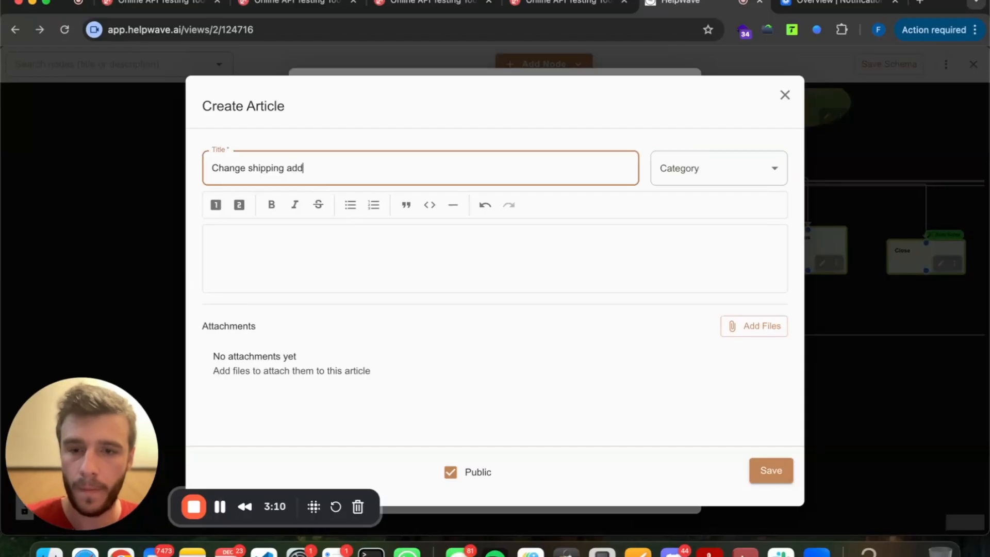
pyautogui.click(308, 248)
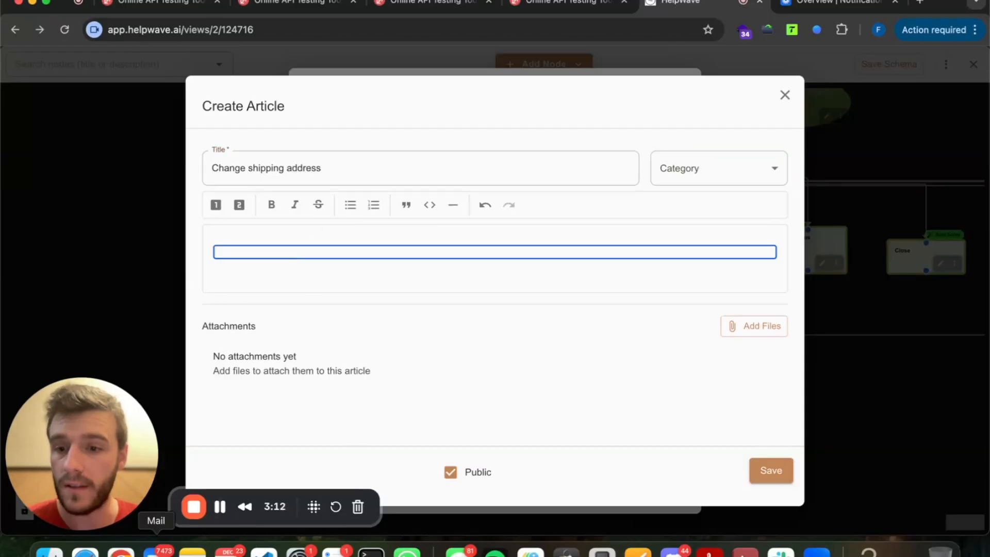
pyautogui.click(193, 551)
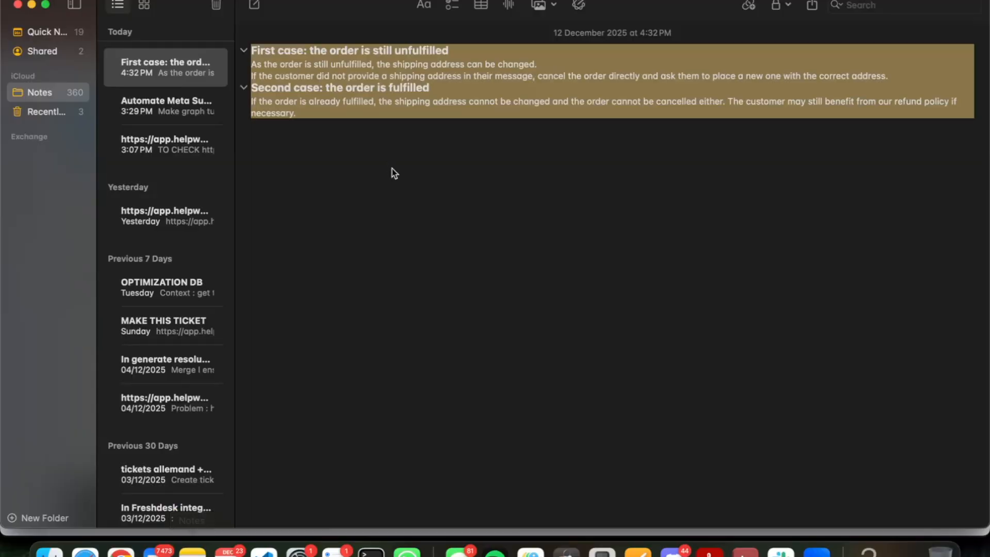
pyautogui.press('super+Tab')
# Paste the note's unfulfilled-order and fulfilled-order cases into the article body and check the headings.
pyautogui.click(343, 250)
pyautogui.write('First case: the order is still unfulfilled As the order is still unfulfilled, the shipping address can be changed. If the customer did not provide a shipping address in their message, cancel the order directly and ask them to place a new one with the correct address. Second case: the order is fulfilled If the order is already fulfilled, the shipping address cannot be changed and the order cannot be cancelled either. The customer may still benefit from our refund policy if necessary.')
pyautogui.scroll(-1, 336, 284)
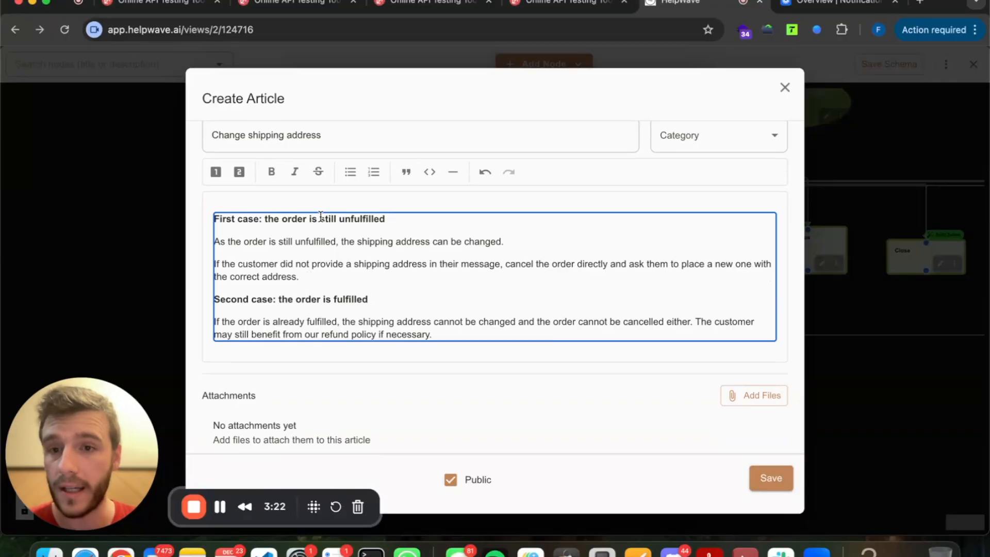
pyautogui.moveTo(297, 219); pyautogui.dragTo(369, 218)
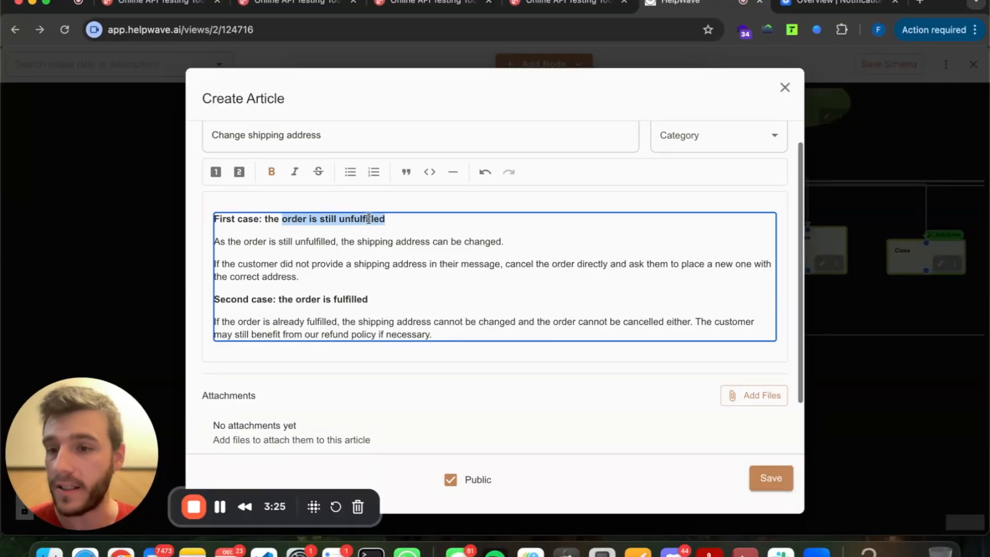
pyautogui.click(349, 298)
pyautogui.moveTo(348, 298); pyautogui.dragTo(303, 295)
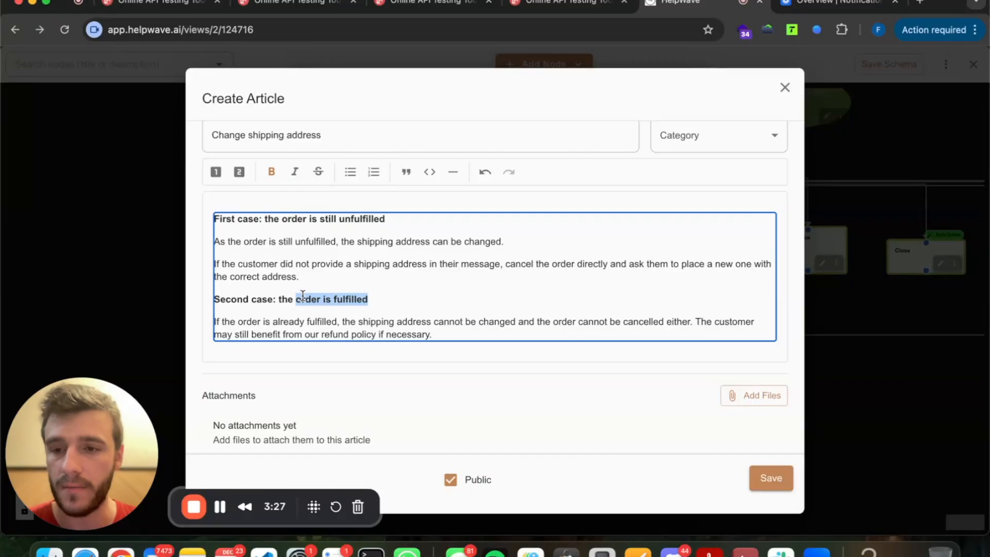
pyautogui.click(313, 240)
pyautogui.doubleClick(351, 218)
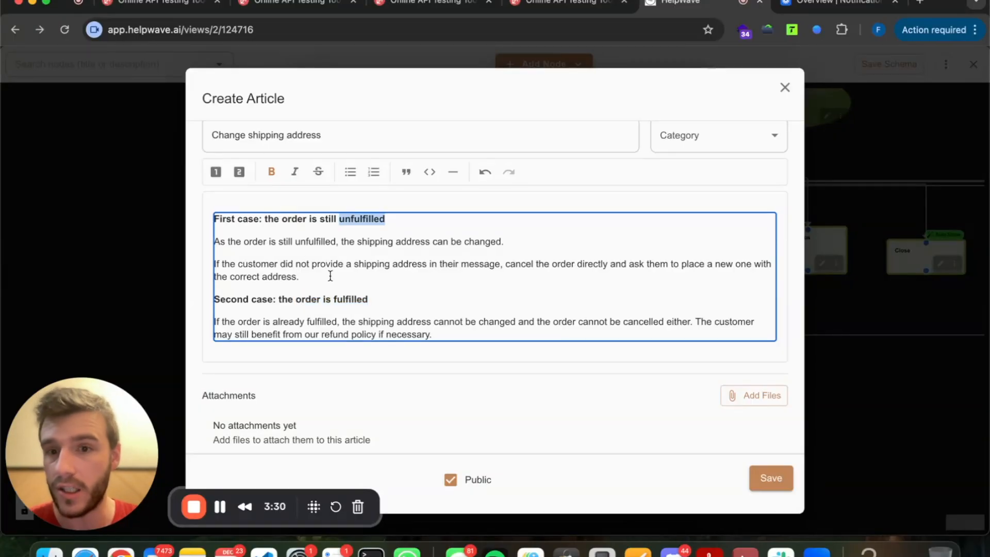
pyautogui.click(338, 299)
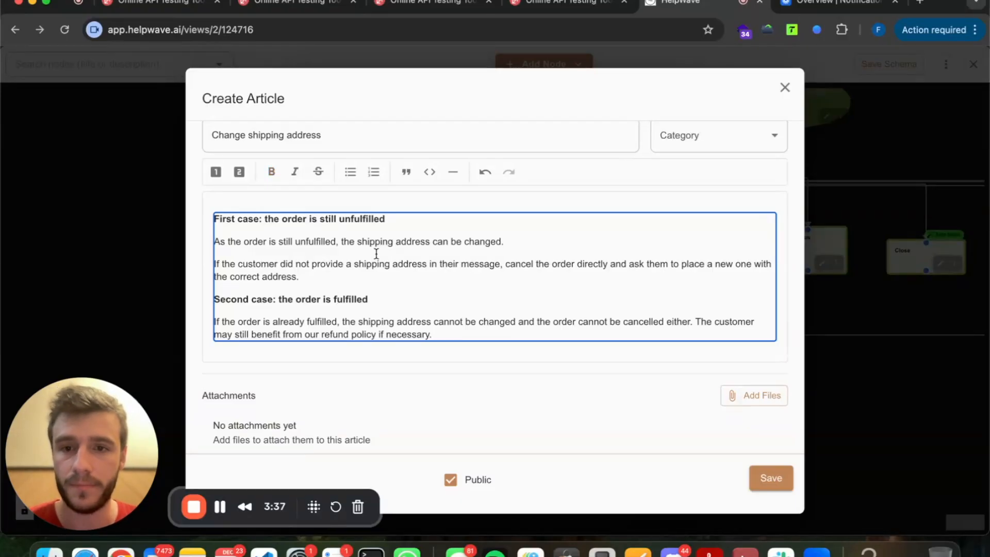
pyautogui.scroll(-1, 375, 253)
# Save the Change shipping address article so it is attached to the new node.
pyautogui.click(781, 489)
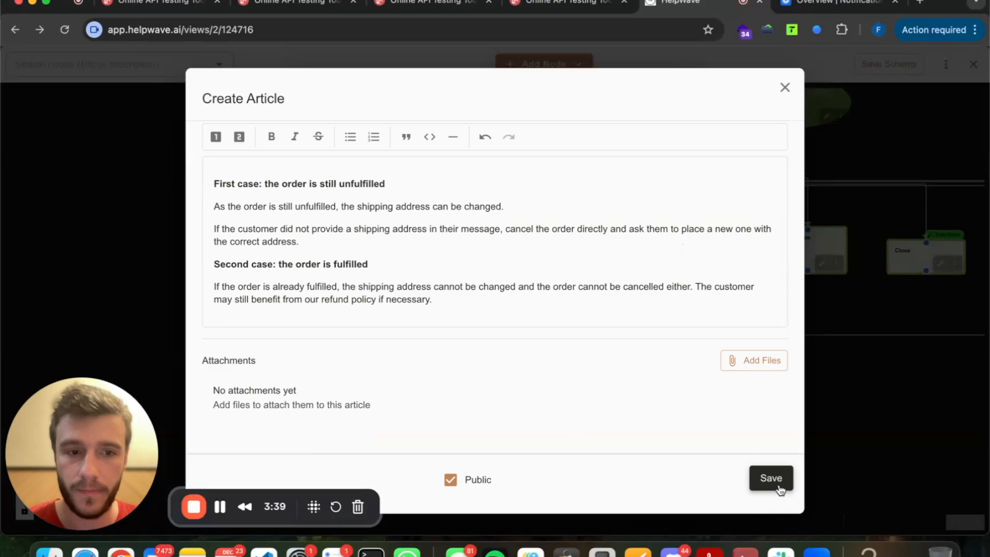
pyautogui.scroll(1, 418, 184)
pyautogui.scroll(2, 419, 184)
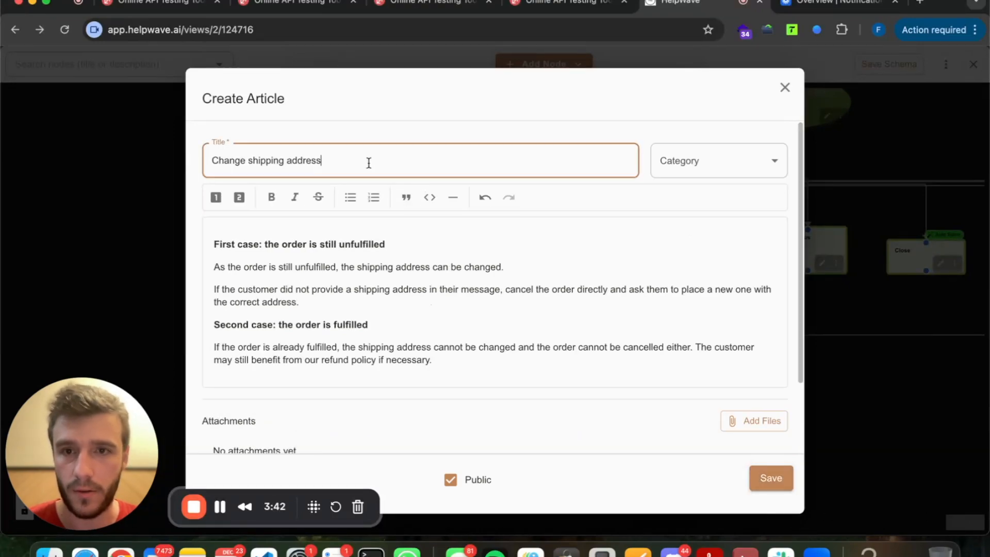
pyautogui.click(771, 478)
# Save the new Change shipping adress node with its one article.
pyautogui.scroll(-1, 387, 349)
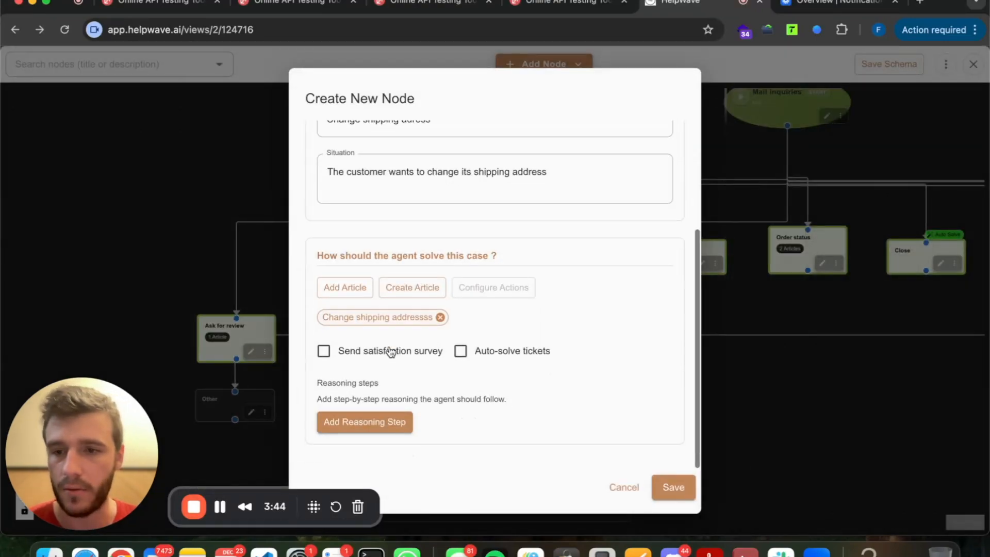
pyautogui.scroll(5, 498, 322)
pyautogui.scroll(-2, 449, 235)
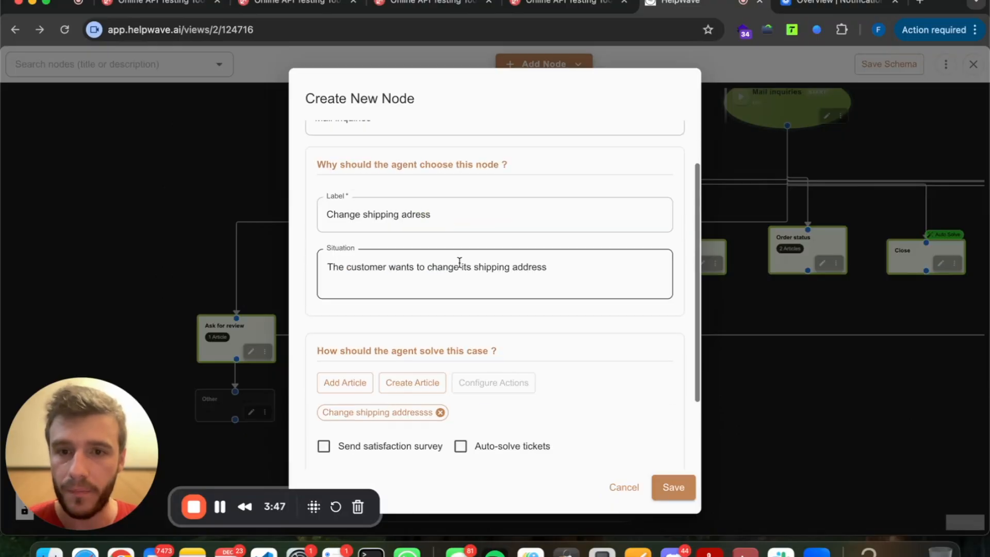
pyautogui.scroll(-3, 613, 408)
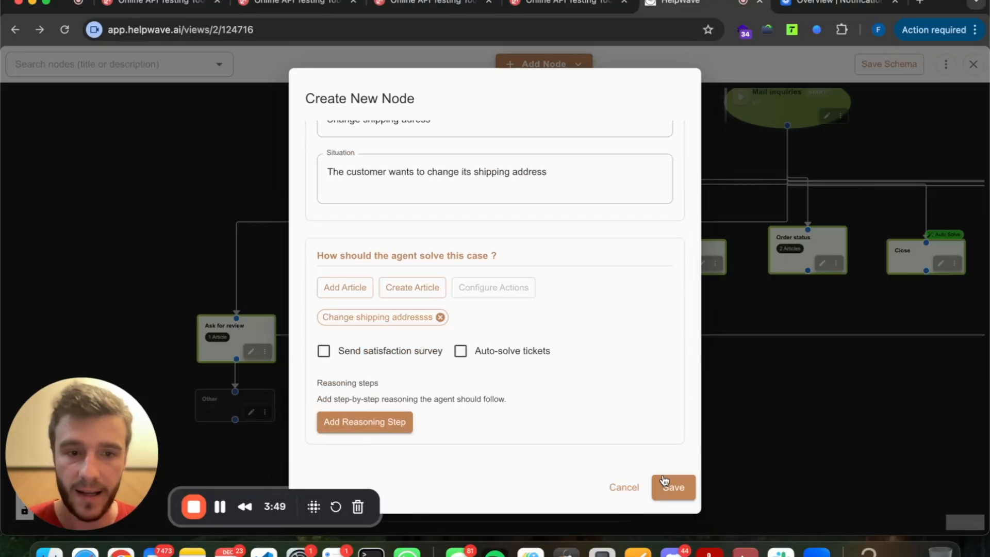
pyautogui.click(674, 486)
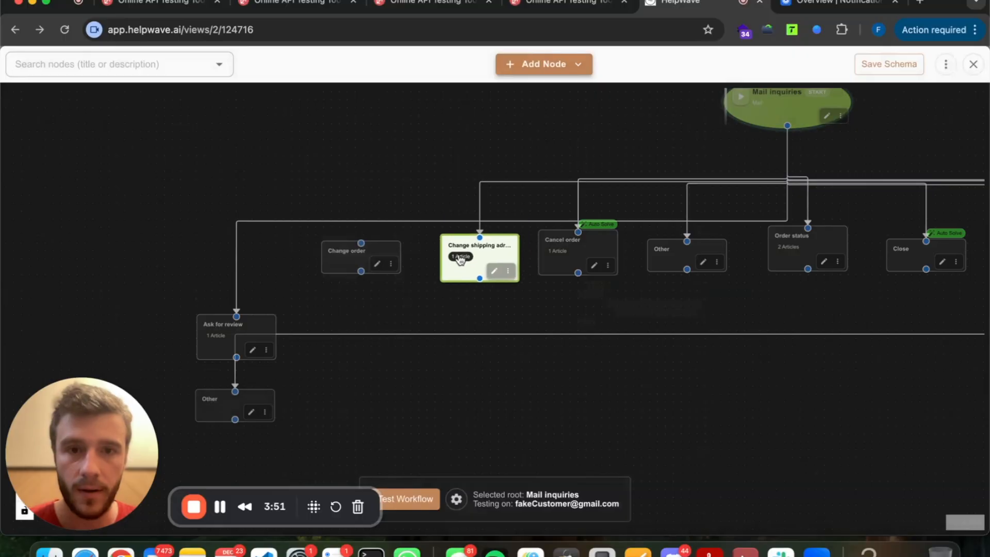
# Check the new node's settings on the canvas and save the workflow schema.
pyautogui.click(517, 309)
pyautogui.scroll(5, 520, 294)
pyautogui.scroll(-5, 525, 275)
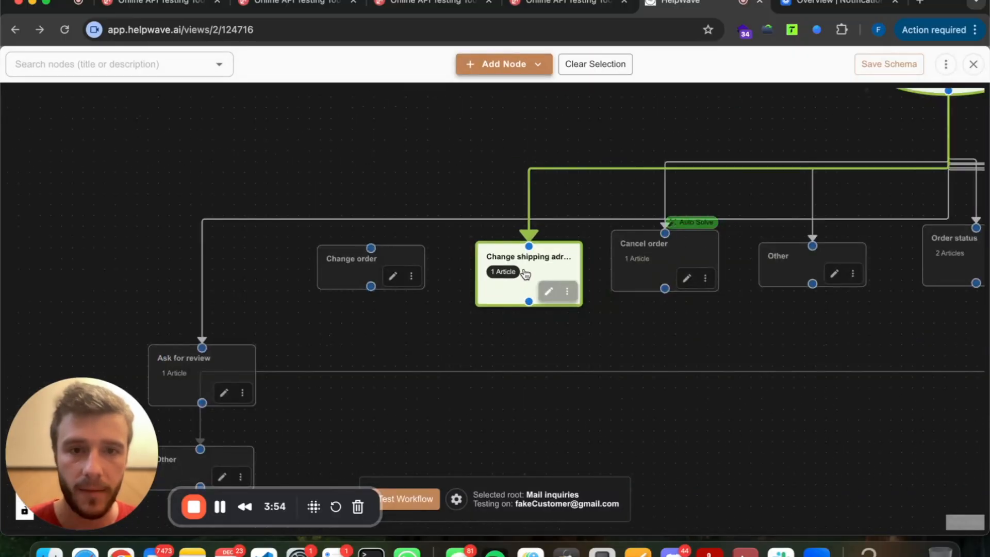
pyautogui.click(549, 289)
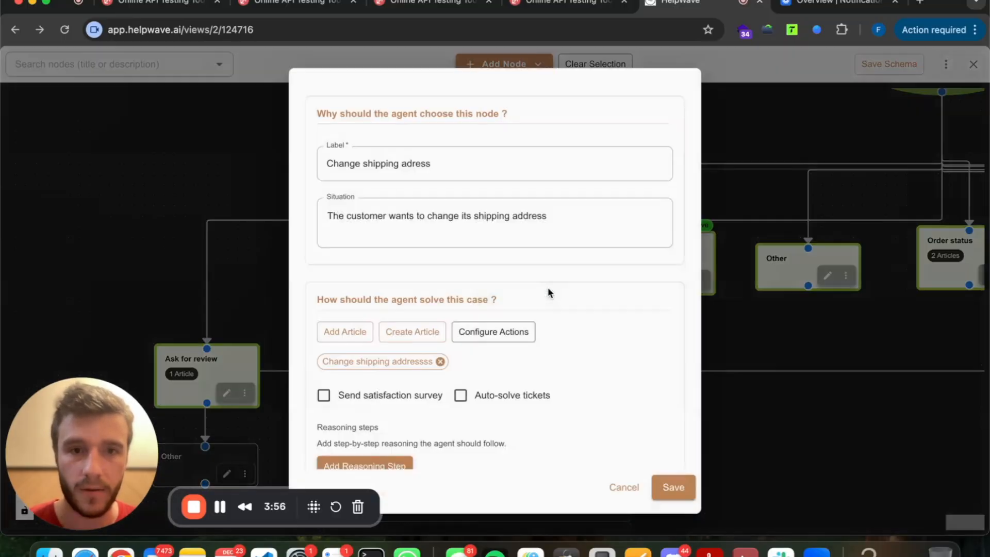
pyautogui.click(724, 312)
pyautogui.moveTo(730, 309); pyautogui.dragTo(493, 286)
pyautogui.click(895, 66)
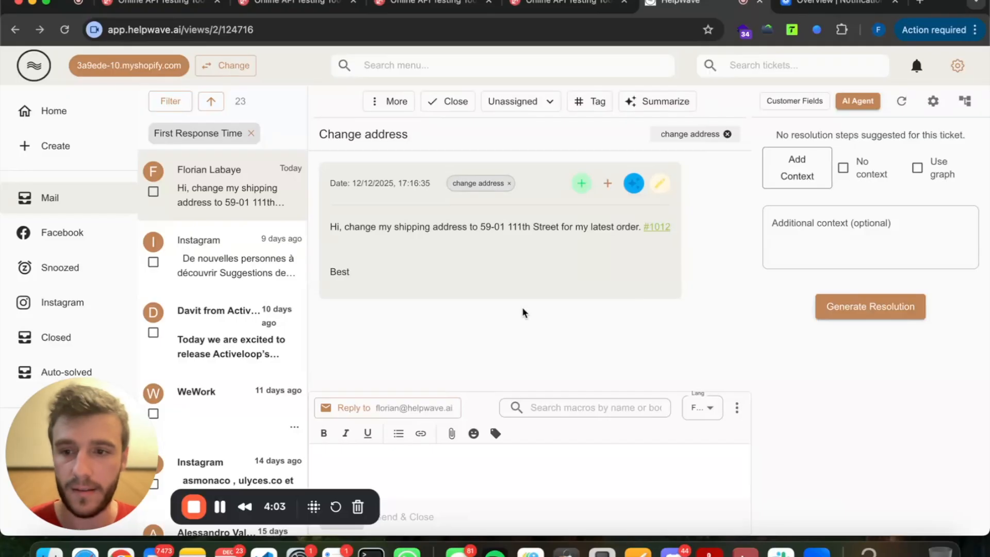
# Regenerate the ticket's resolution using the workflow graph and open the matched Change shipping adress node.
pyautogui.click(918, 171)
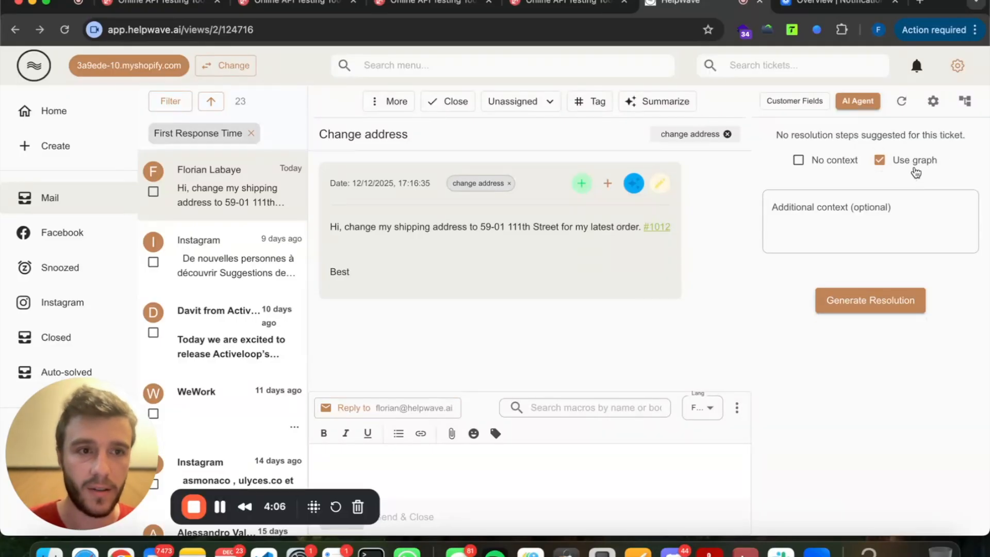
pyautogui.click(880, 308)
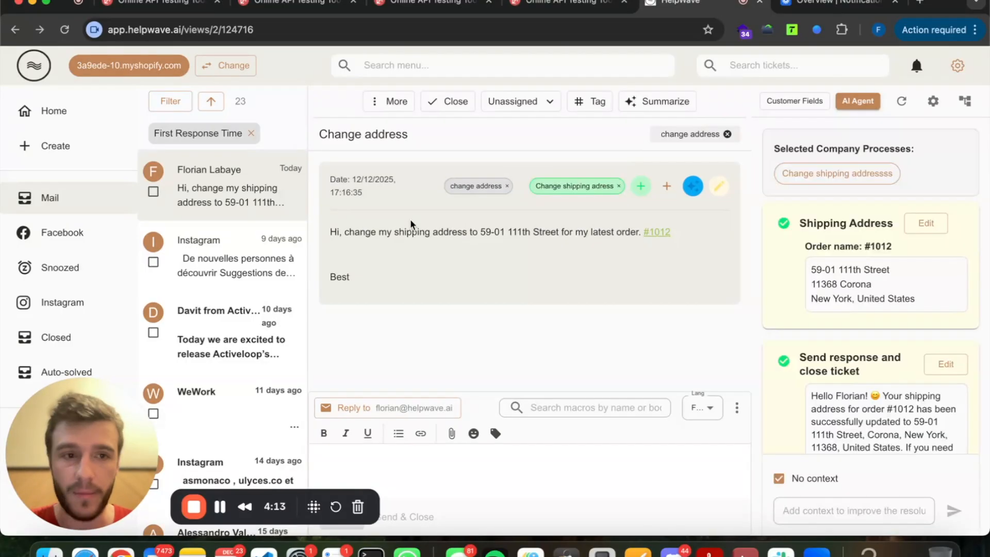
pyautogui.scroll(-2, 848, 252)
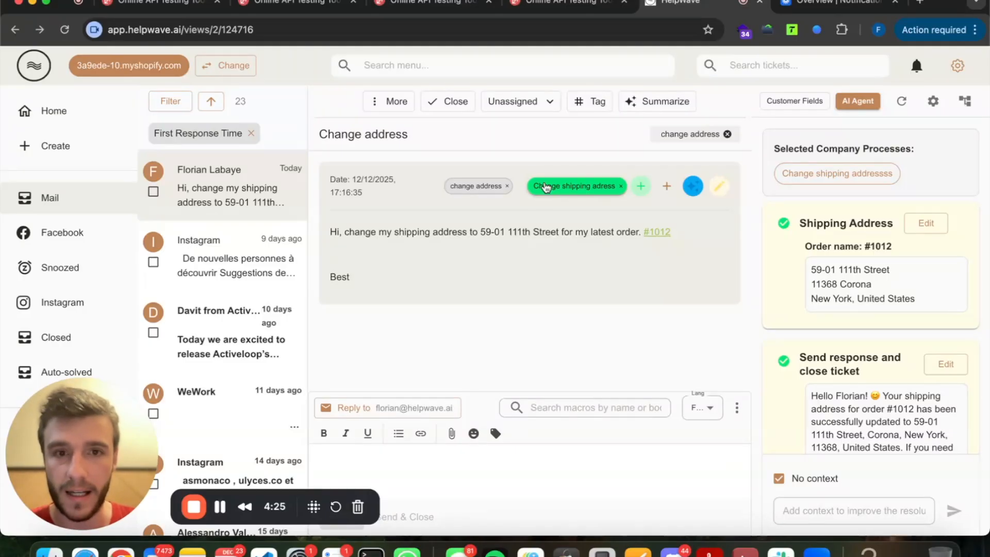
pyautogui.click(545, 188)
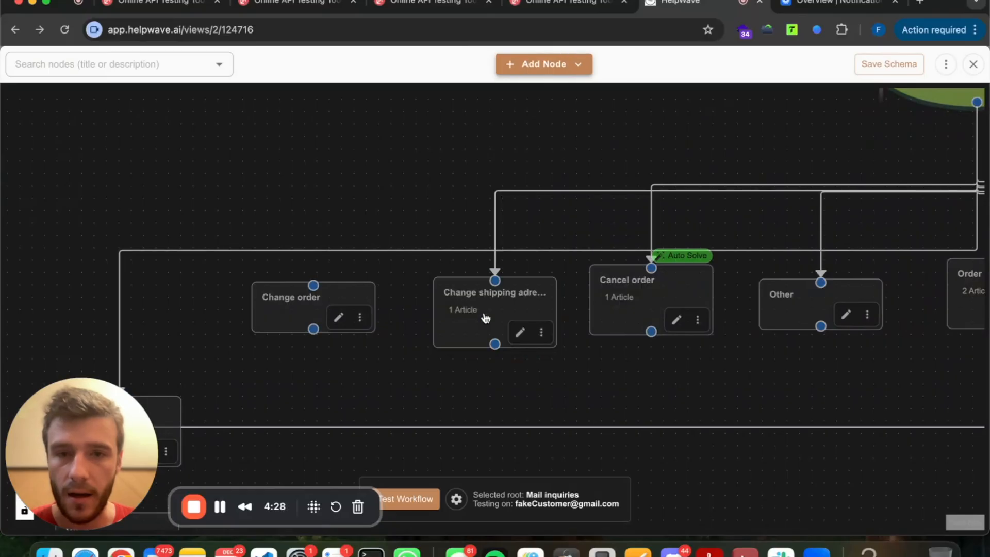
pyautogui.click(500, 317)
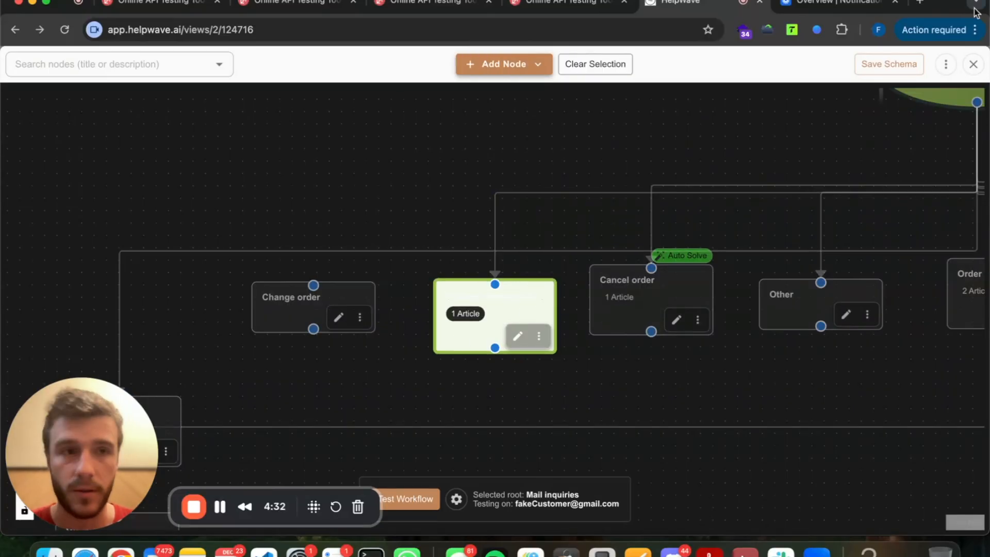
pyautogui.click(973, 64)
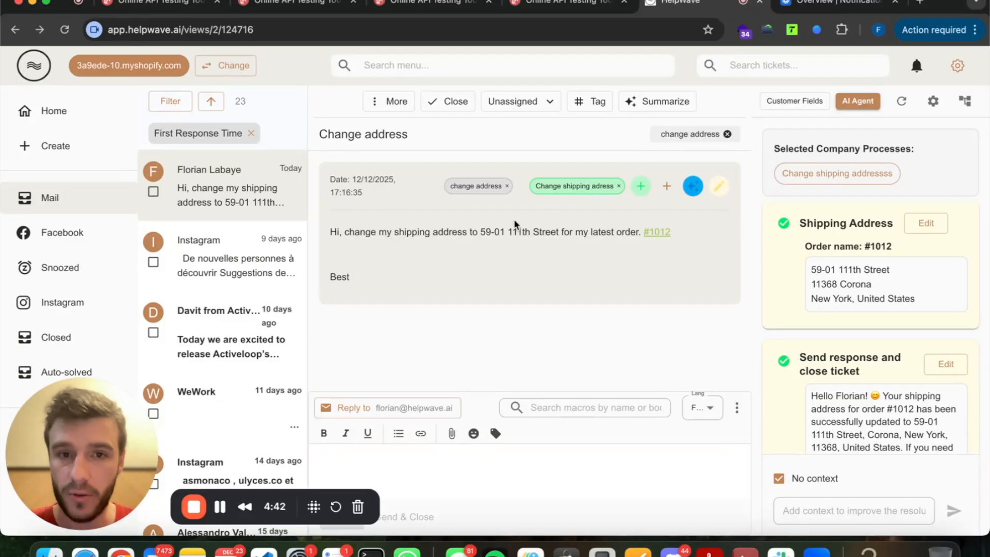
pyautogui.click(552, 187)
pyautogui.click(520, 334)
pyautogui.tripleClick(464, 232)
pyautogui.tripleClick(371, 165)
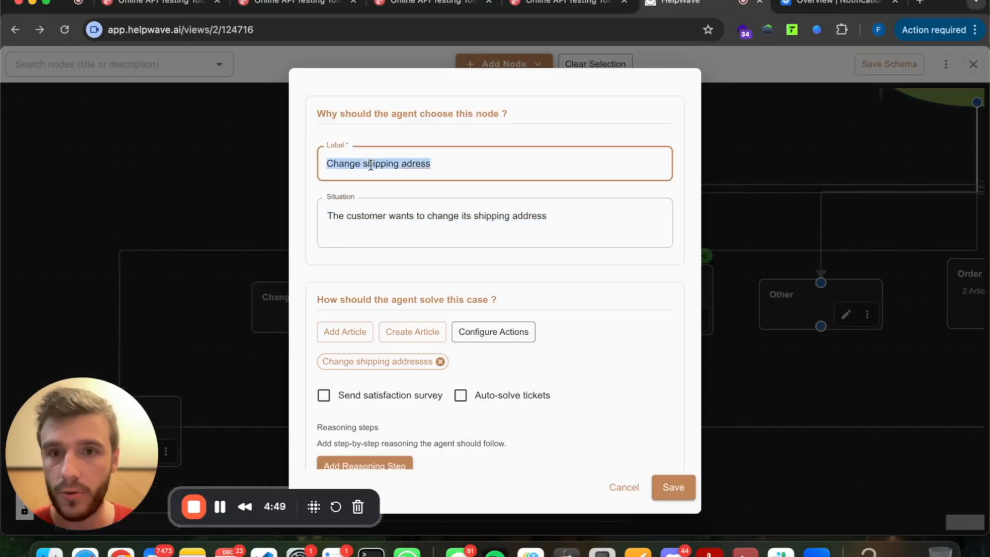
pyautogui.tripleClick(372, 212)
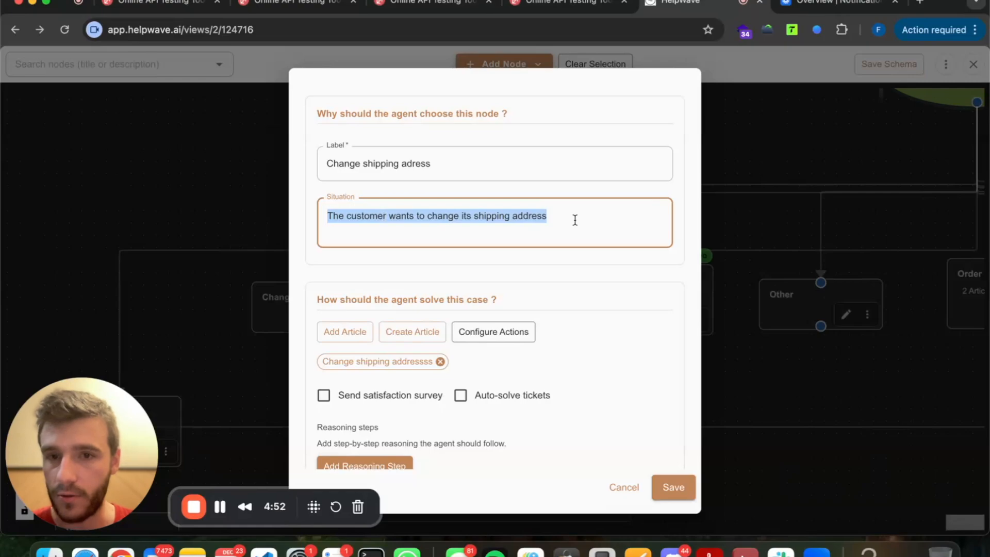
pyautogui.click(876, 182)
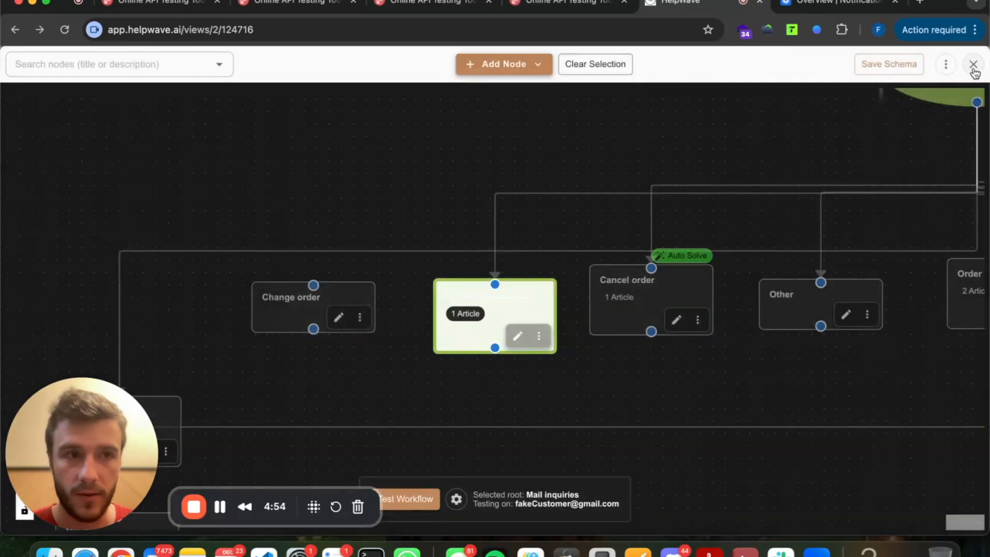
pyautogui.click(974, 64)
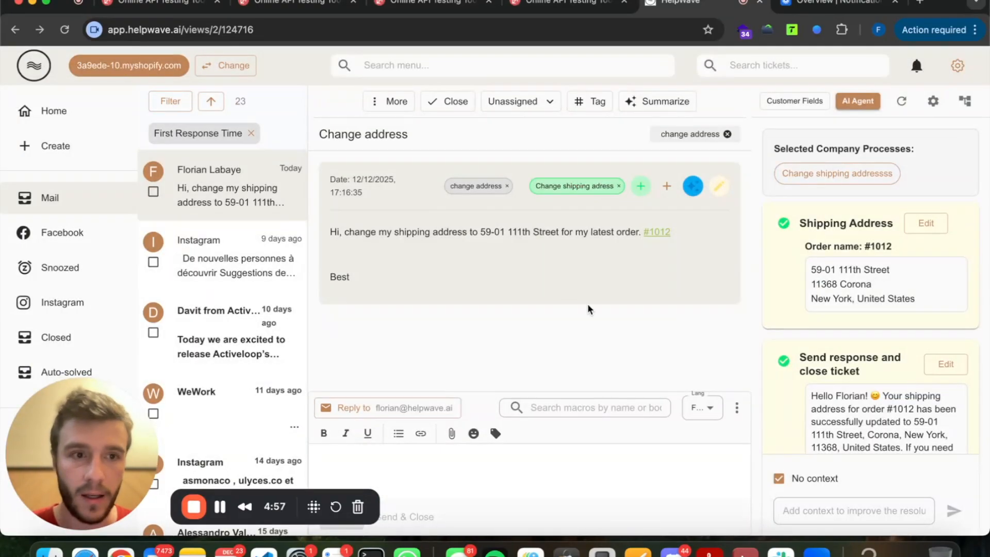
pyautogui.moveTo(787, 196); pyautogui.dragTo(871, 424)
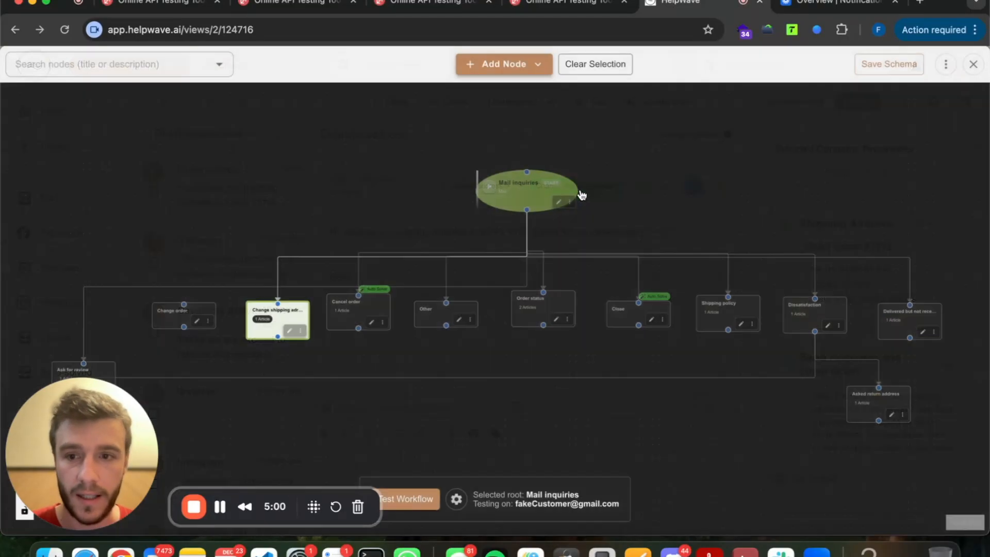
pyautogui.click(572, 185)
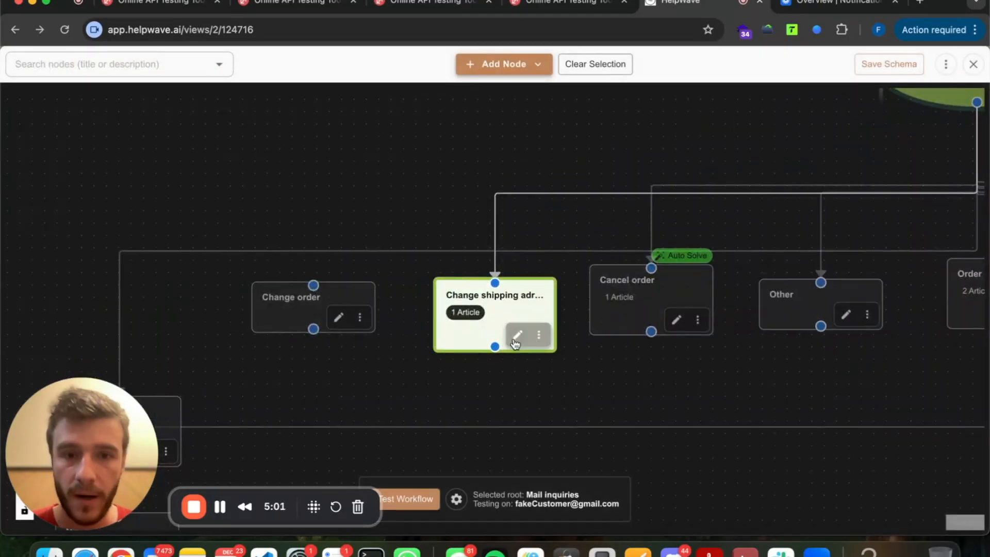
# Open the Change shipping adress node's settings and glance at its attached article.
pyautogui.click(517, 335)
pyautogui.scroll(-3, 515, 342)
pyautogui.moveTo(316, 188)
pyautogui.mouseDown()
pyautogui.moveTo(498, 199)
pyautogui.moveTo(496, 363)
pyautogui.mouseUp()
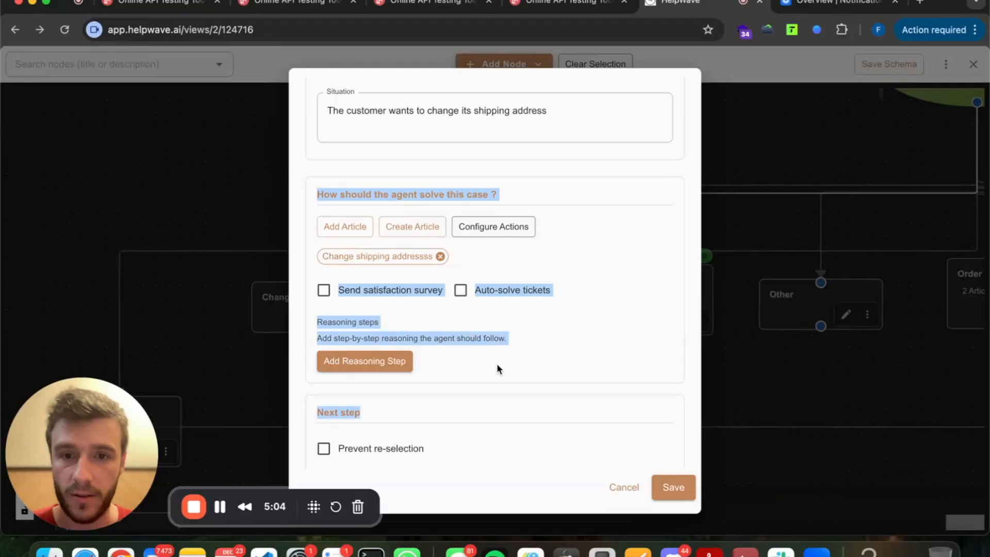
pyautogui.click(548, 328)
pyautogui.click(397, 256)
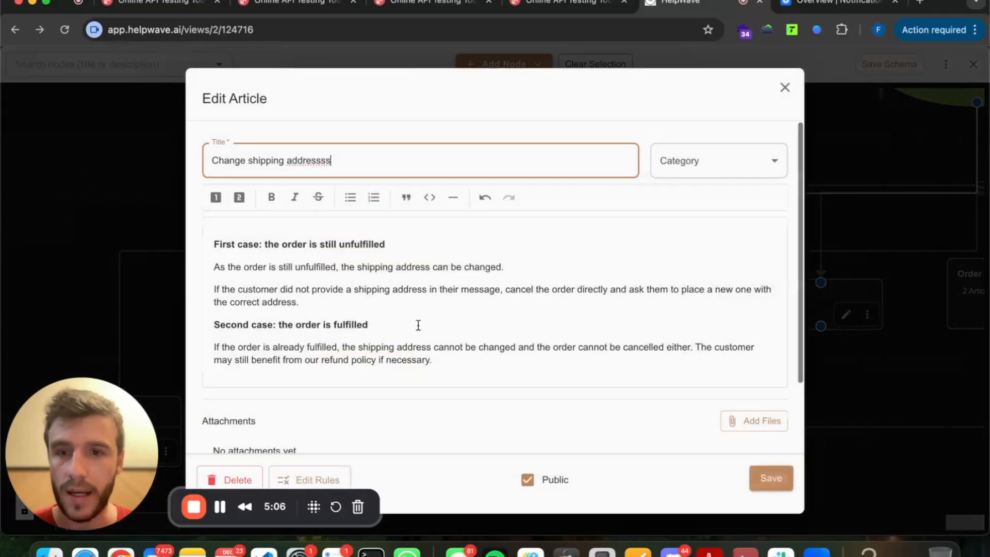
pyautogui.press('Escape')
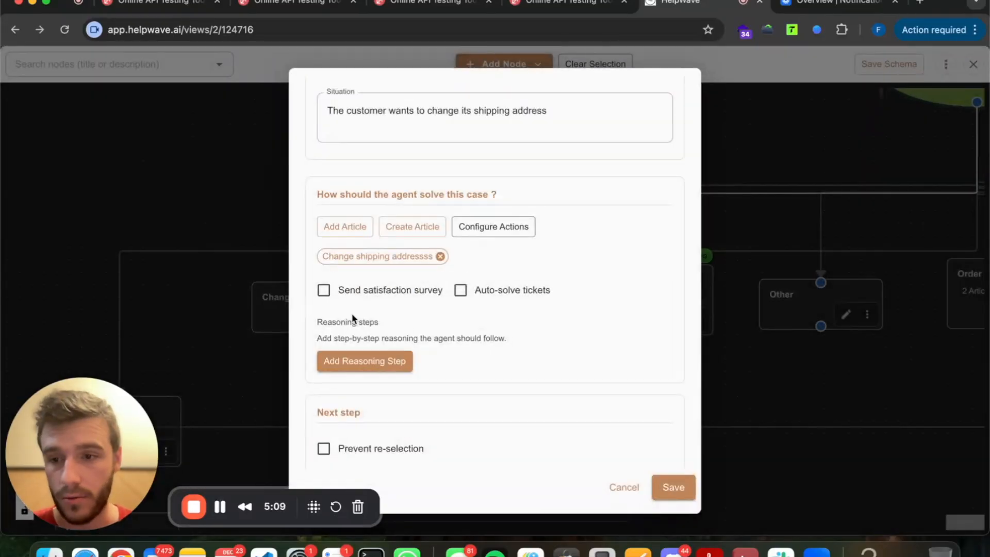
pyautogui.scroll(1, 352, 313)
# Untick the refund_order agent action and save the node's settings.
pyautogui.click(487, 239)
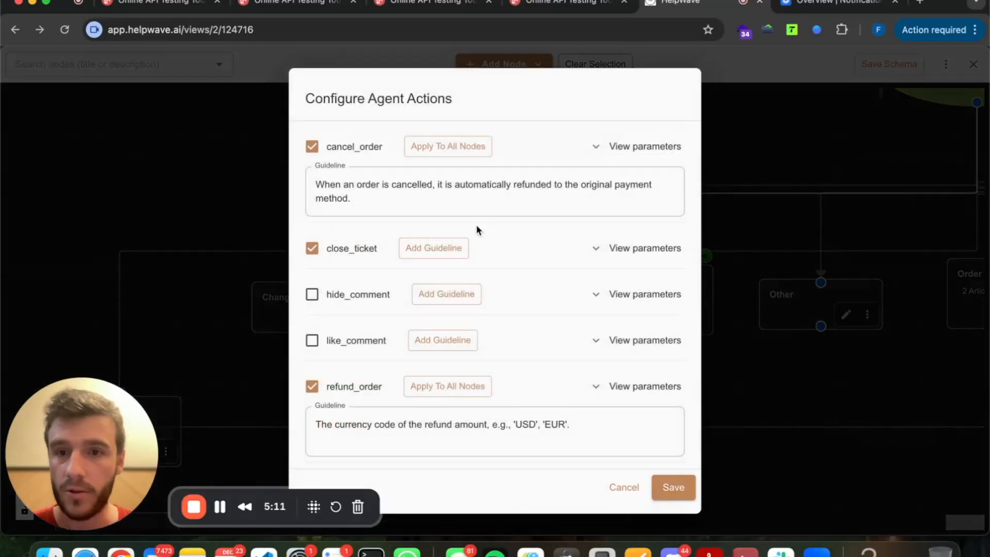
pyautogui.scroll(-15, 397, 375)
pyautogui.scroll(10, 397, 375)
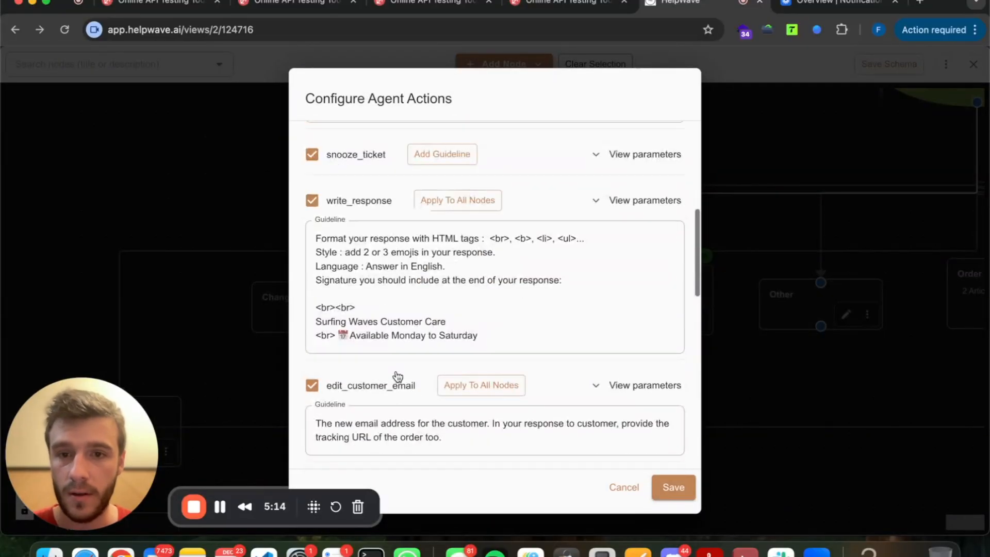
pyautogui.scroll(-3, 397, 375)
pyautogui.scroll(-3, 379, 351)
pyautogui.scroll(8, 353, 372)
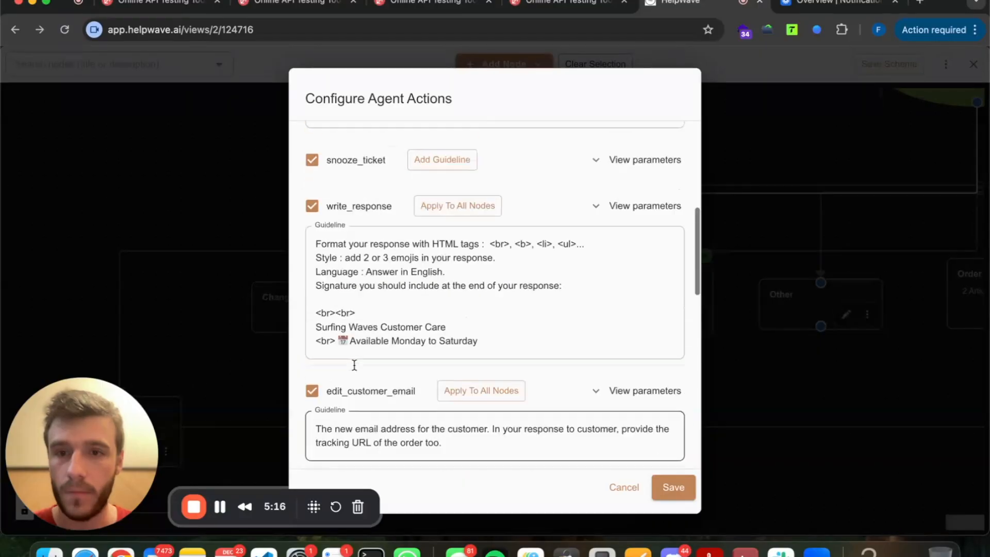
pyautogui.scroll(3, 347, 231)
pyautogui.click(312, 334)
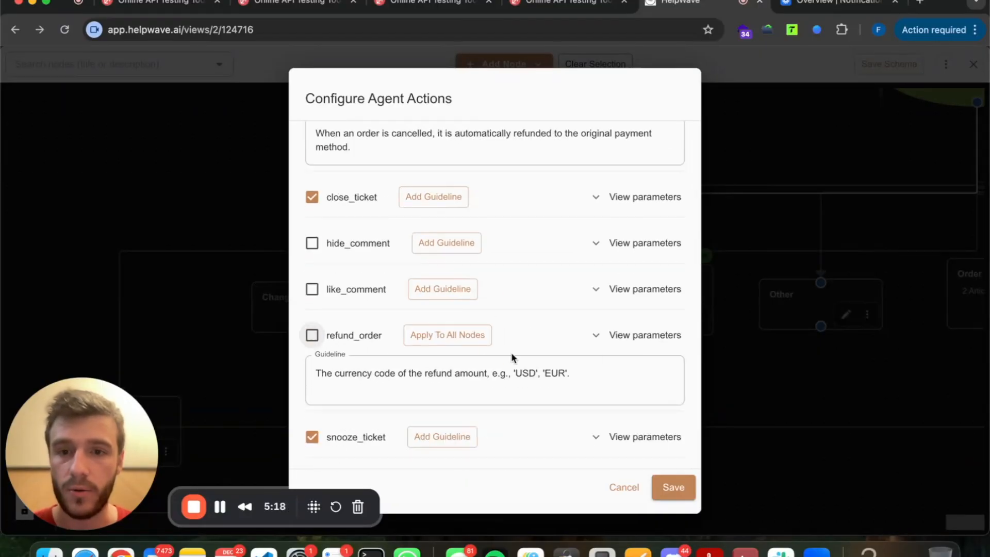
pyautogui.click(684, 491)
pyautogui.click(686, 491)
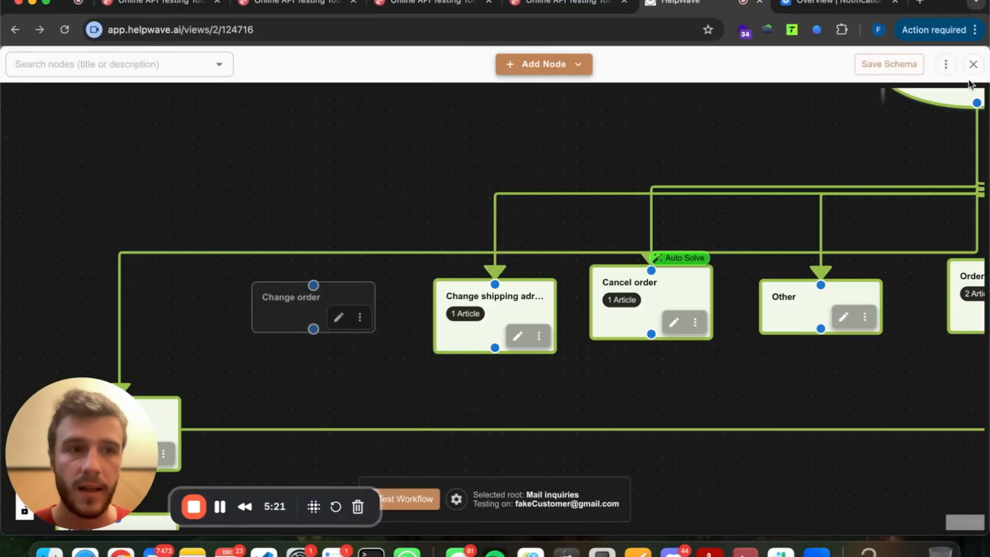
# Leave the workflow editor and review the Change address ticket's customer message.
pyautogui.click(973, 64)
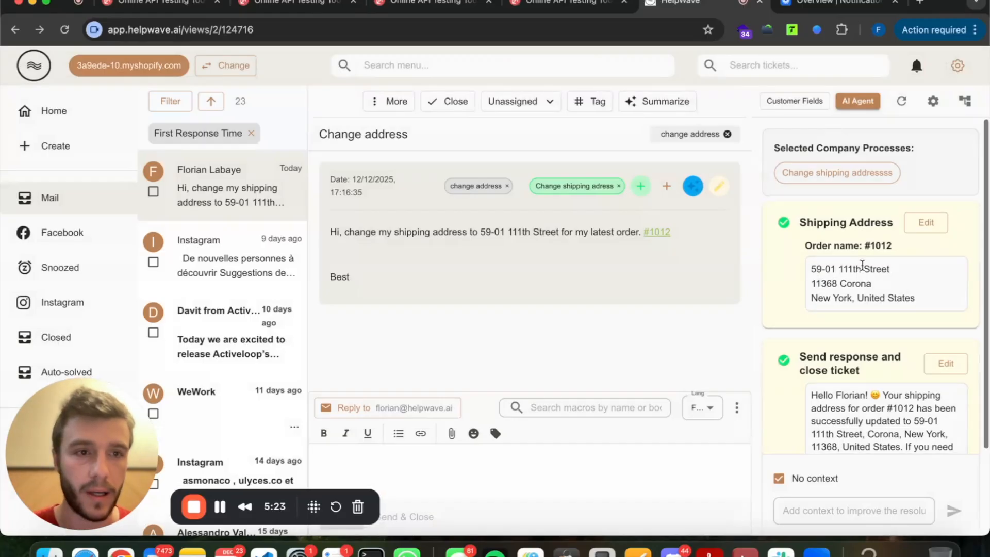
pyautogui.scroll(3, 803, 354)
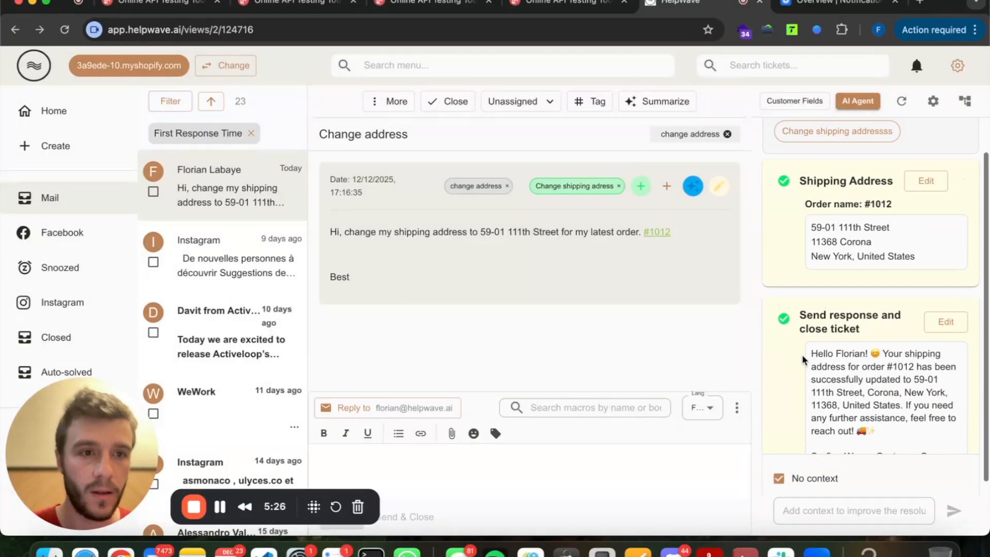
pyautogui.scroll(-2, 840, 258)
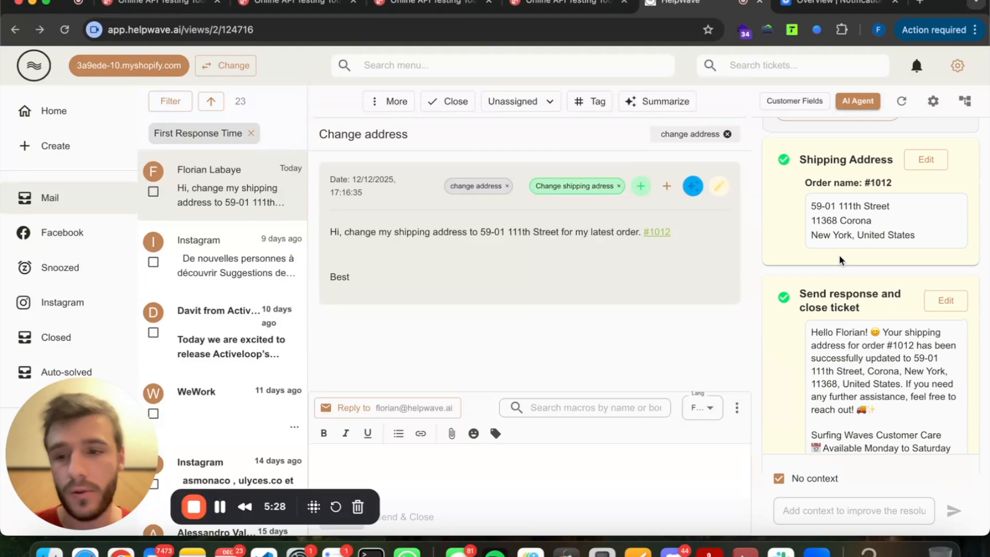
pyautogui.moveTo(435, 257); pyautogui.dragTo(339, 168)
pyautogui.click(339, 168)
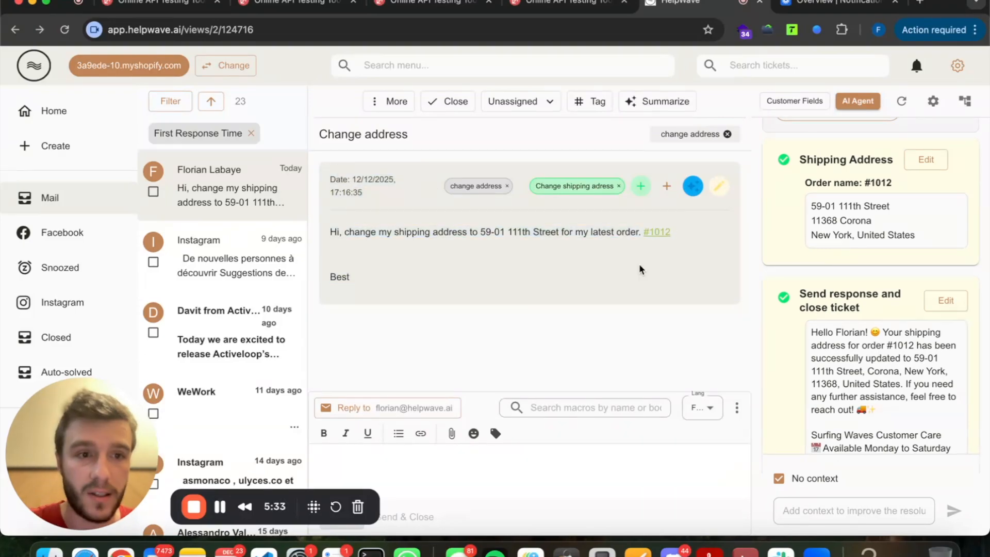
pyautogui.scroll(1, 832, 206)
# Execute the Shipping Address and send-and-close steps, then switch to the Work profile with Gmail.
pyautogui.click(779, 196)
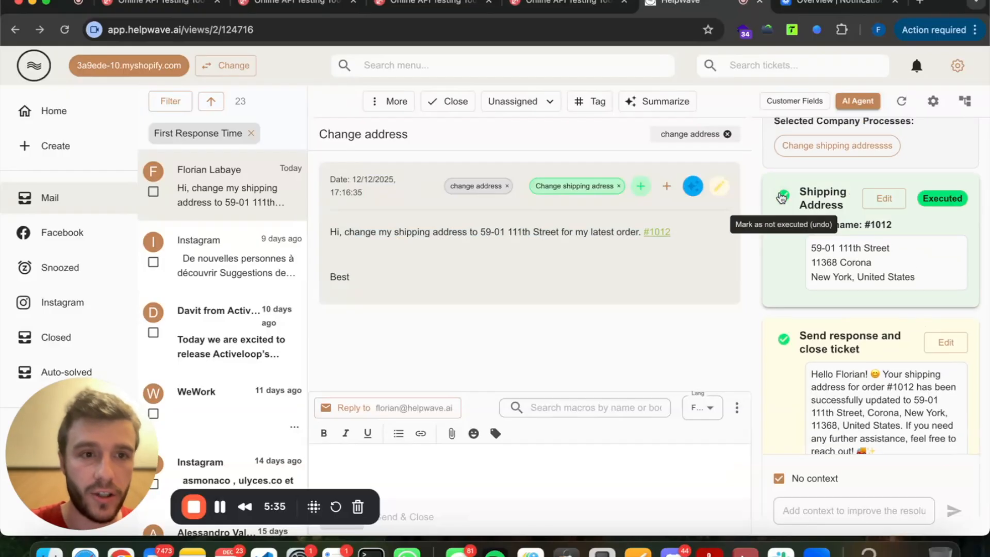
pyautogui.scroll(-2, 784, 232)
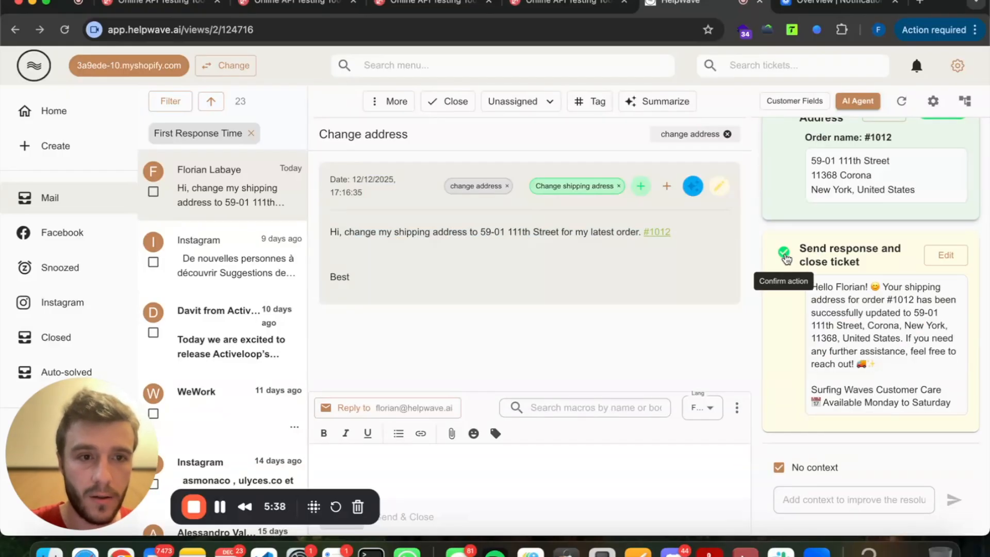
pyautogui.click(785, 255)
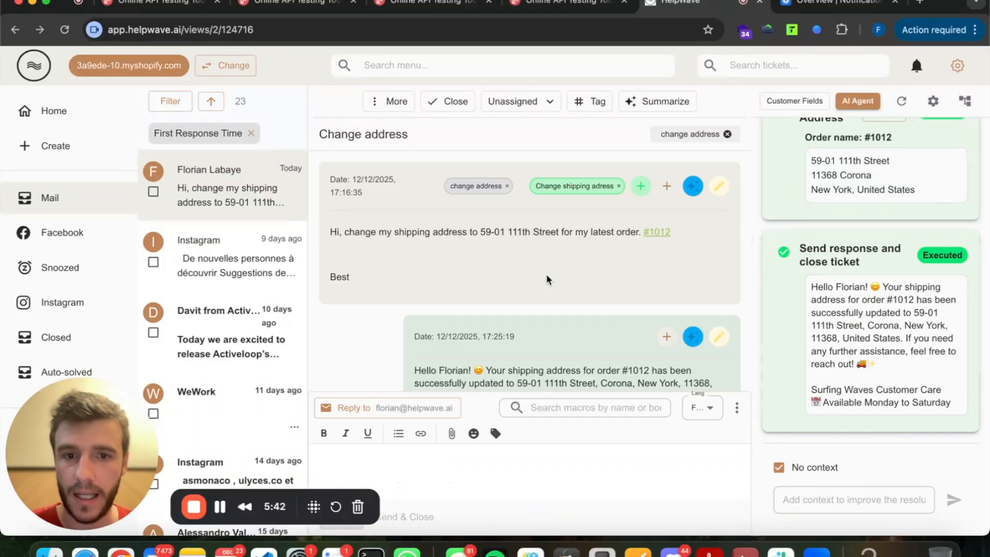
pyautogui.scroll(1, 465, 318)
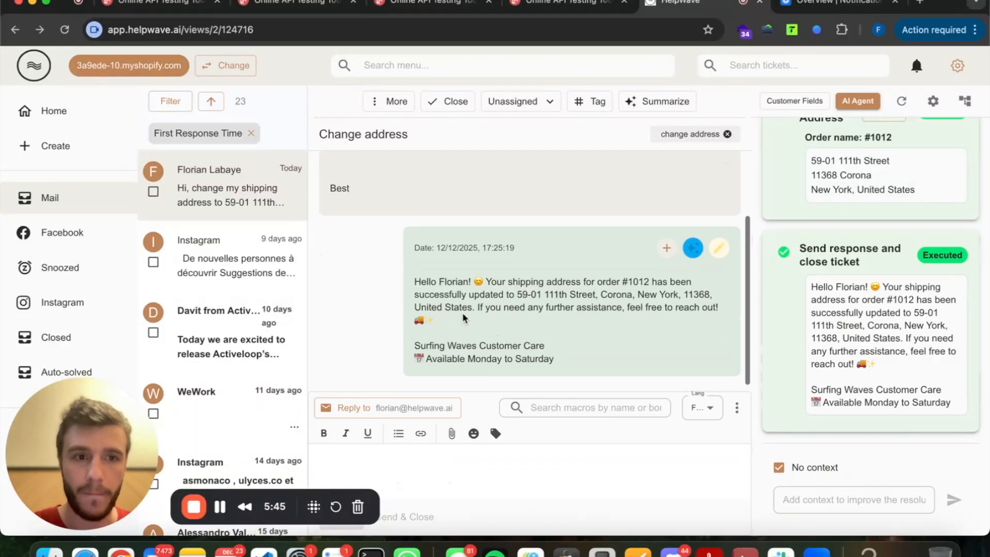
pyautogui.click(872, 34)
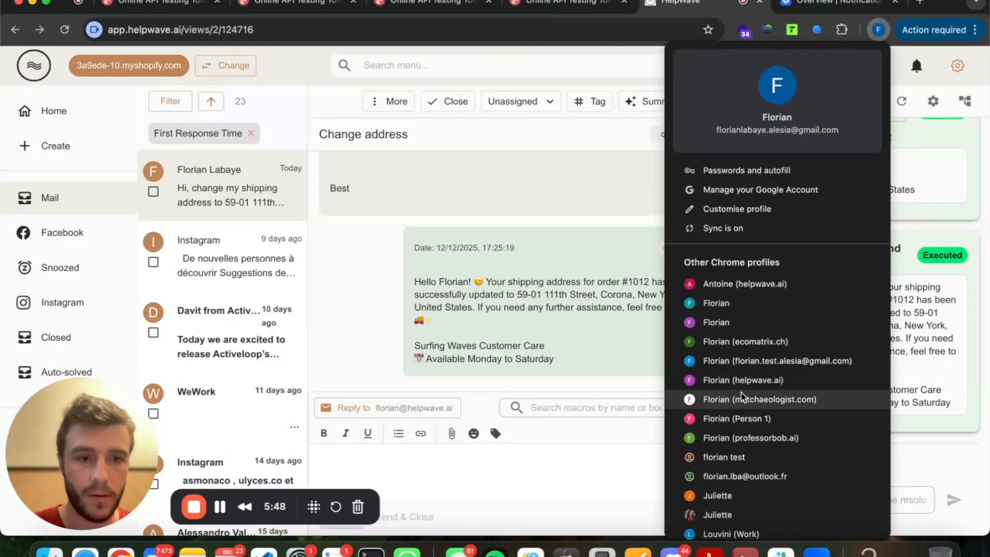
pyautogui.click(738, 379)
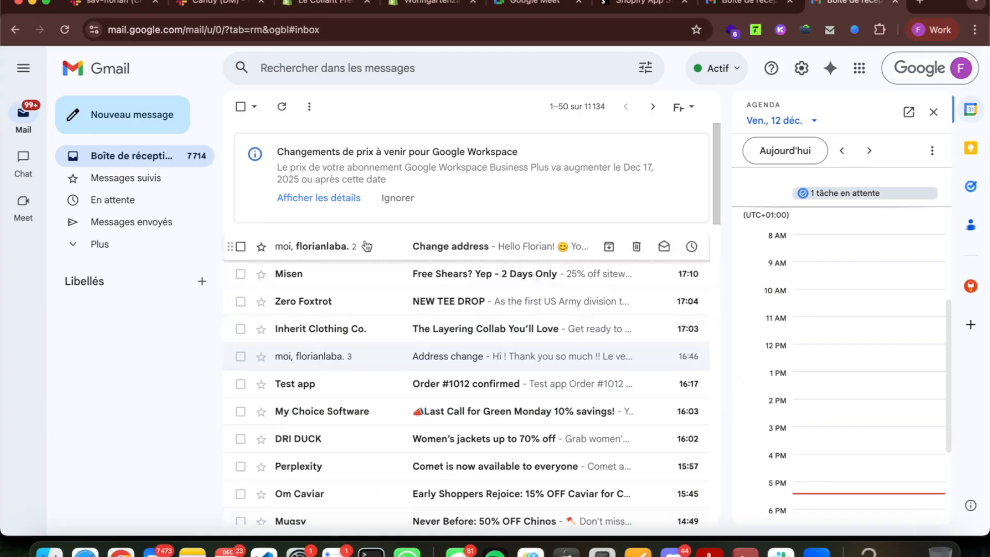
# Open the Change address email and reply 'Thank you so much ! This is amazing ser customer'.
pyautogui.click(439, 247)
pyautogui.click(323, 443)
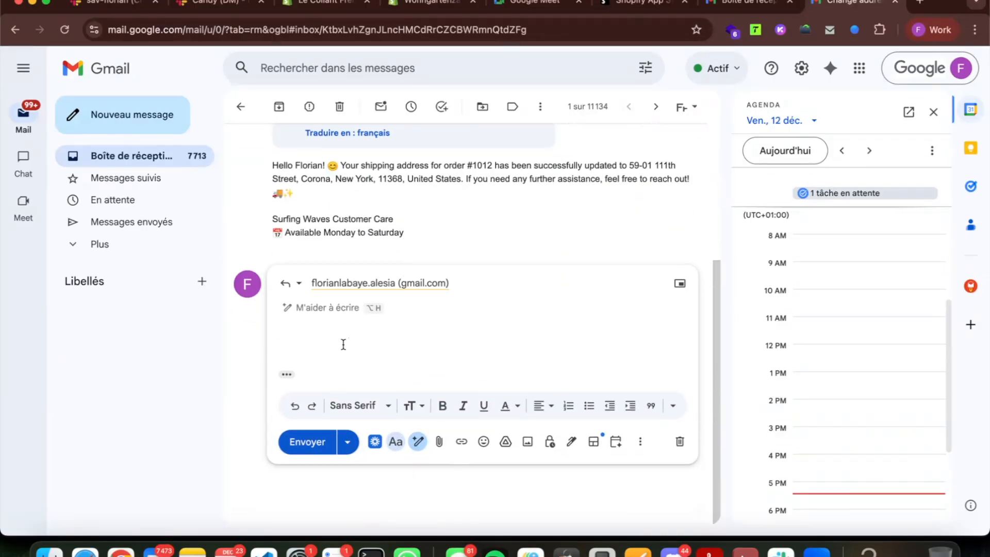
pyautogui.write('Thank you so much ! This is amazing')
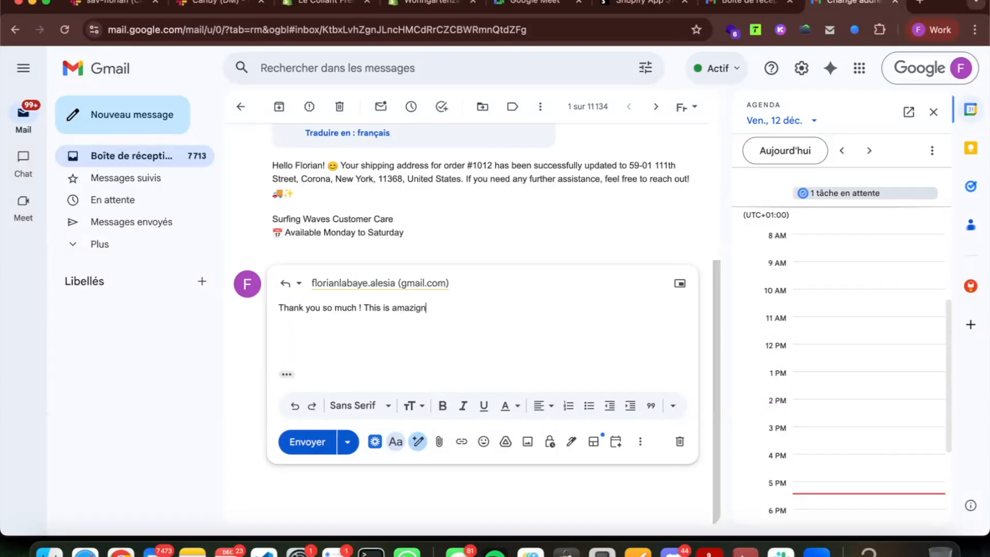
pyautogui.write(' service')
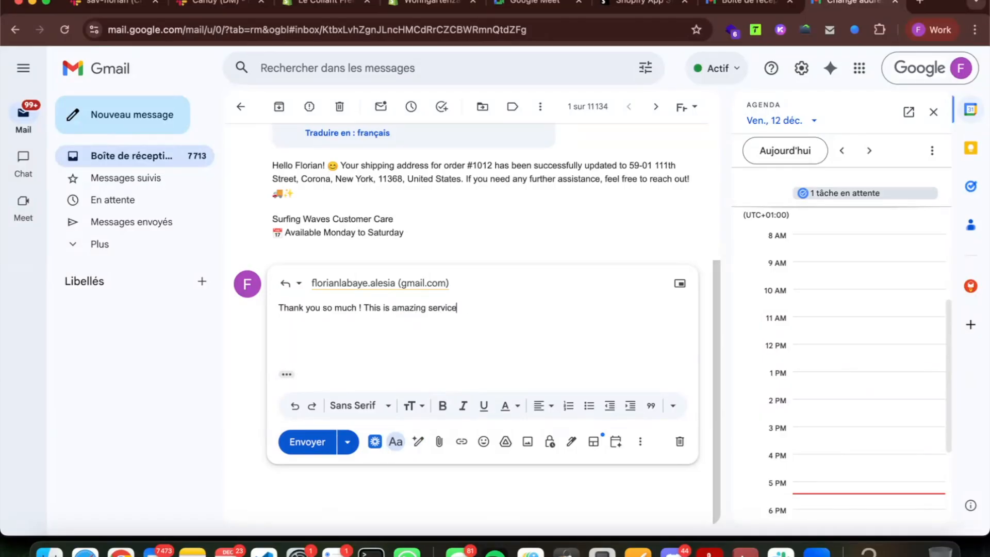
pyautogui.write(' customer')
# Send the thank-you reply in the Change address thread.
pyautogui.click(307, 442)
pyautogui.moveTo(396, 295); pyautogui.dragTo(328, 252)
pyautogui.click(328, 251)
# Switch back to the HelpWave browser profile and open the workflow graph editor.
pyautogui.click(931, 30)
pyautogui.click(813, 347)
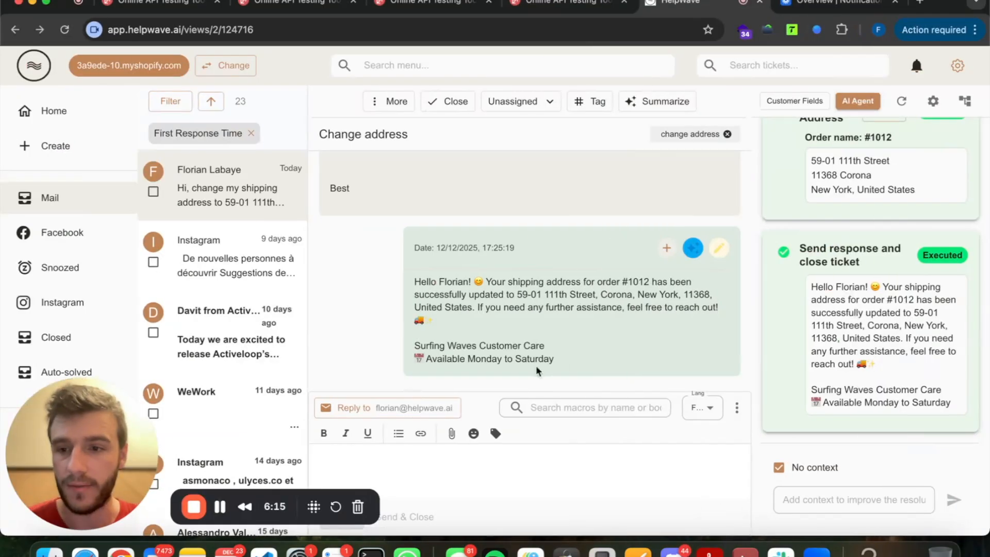
pyautogui.scroll(3, 840, 338)
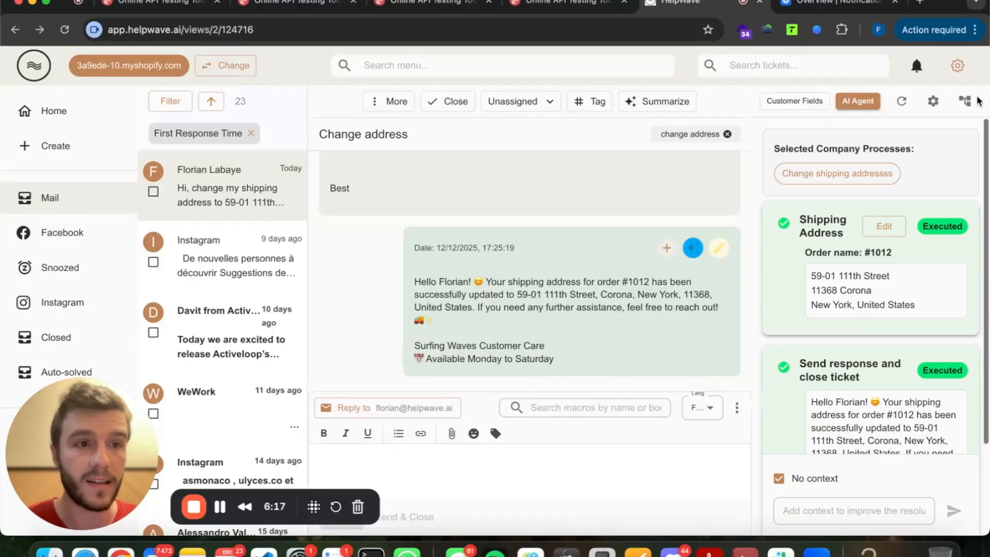
pyautogui.click(965, 101)
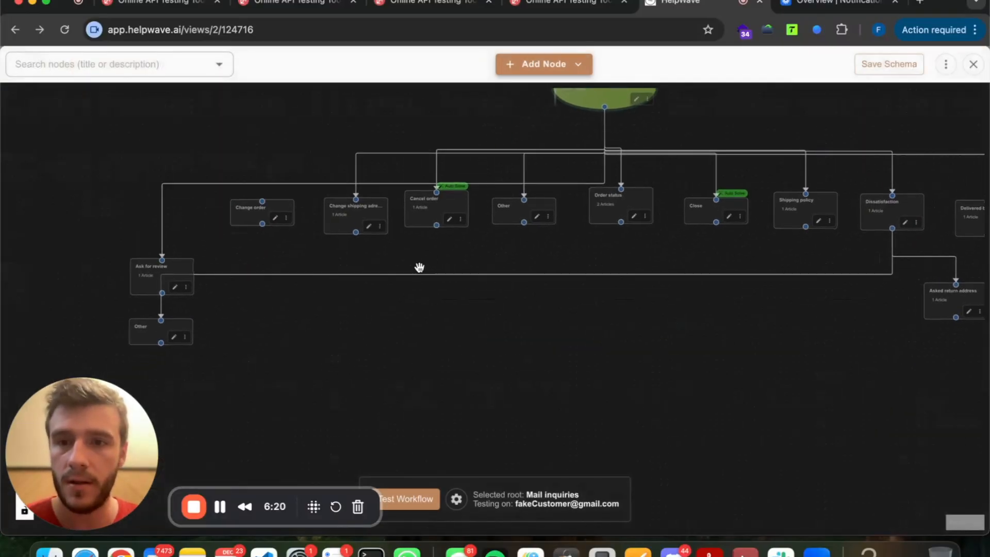
# Rearrange the Ask for review and shipping-address nodes on the canvas.
pyautogui.click(154, 278)
pyautogui.scroll(-10, 154, 279)
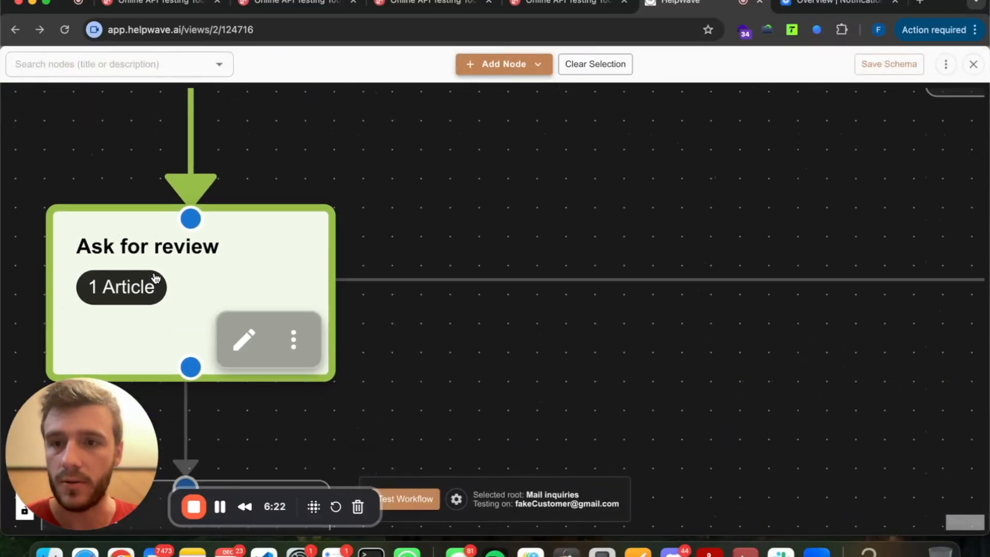
pyautogui.moveTo(165, 272); pyautogui.dragTo(161, 275)
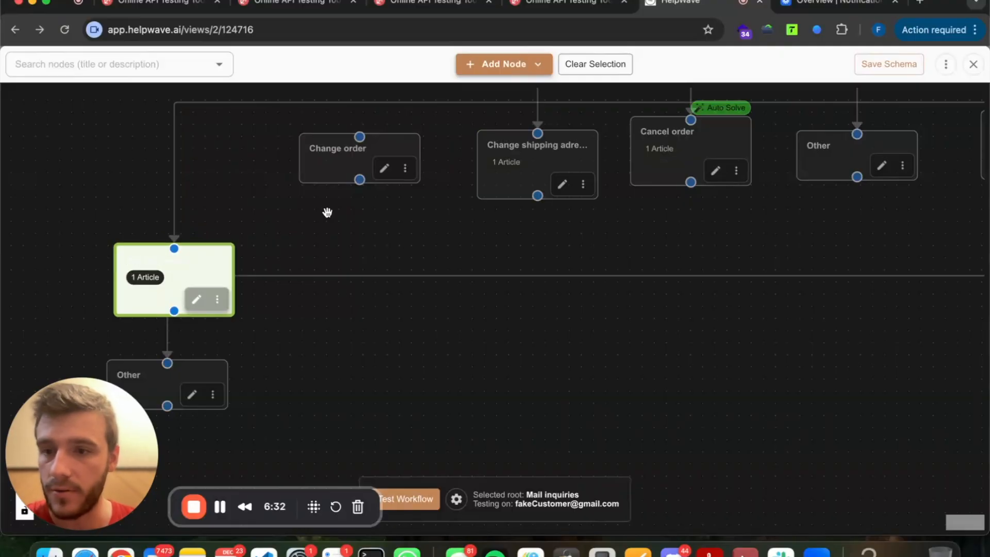
pyautogui.click(355, 222)
pyautogui.moveTo(568, 161); pyautogui.dragTo(563, 151)
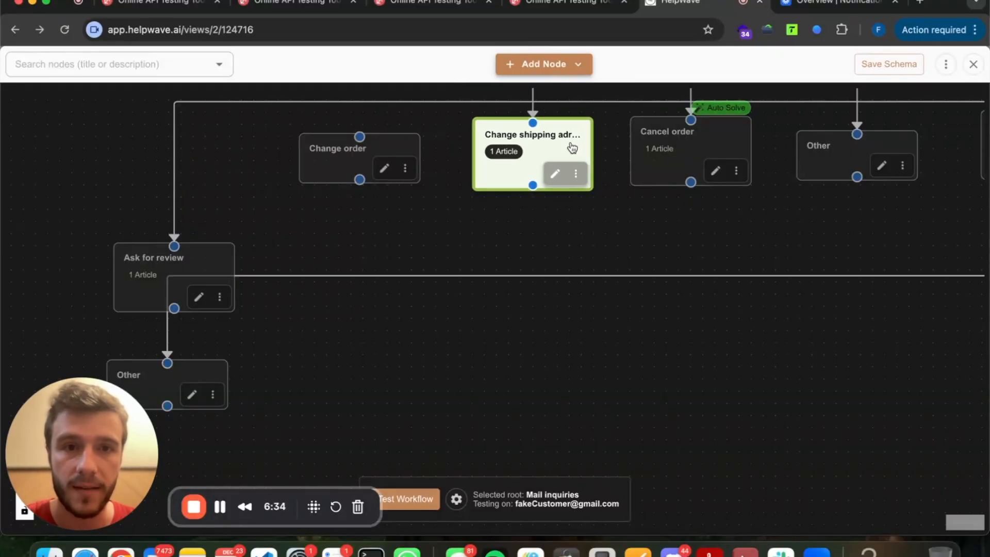
pyautogui.click(533, 185)
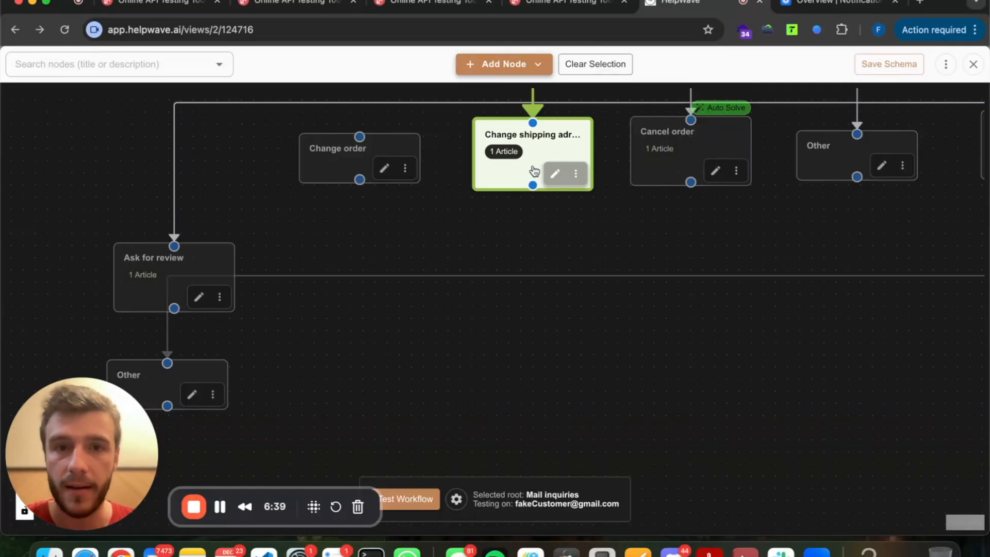
pyautogui.click(534, 181)
# Draw a link from the shipping-address node down to the Ask for review node.
pyautogui.moveTo(532, 182); pyautogui.dragTo(176, 246)
pyautogui.moveTo(184, 285); pyautogui.dragTo(149, 293)
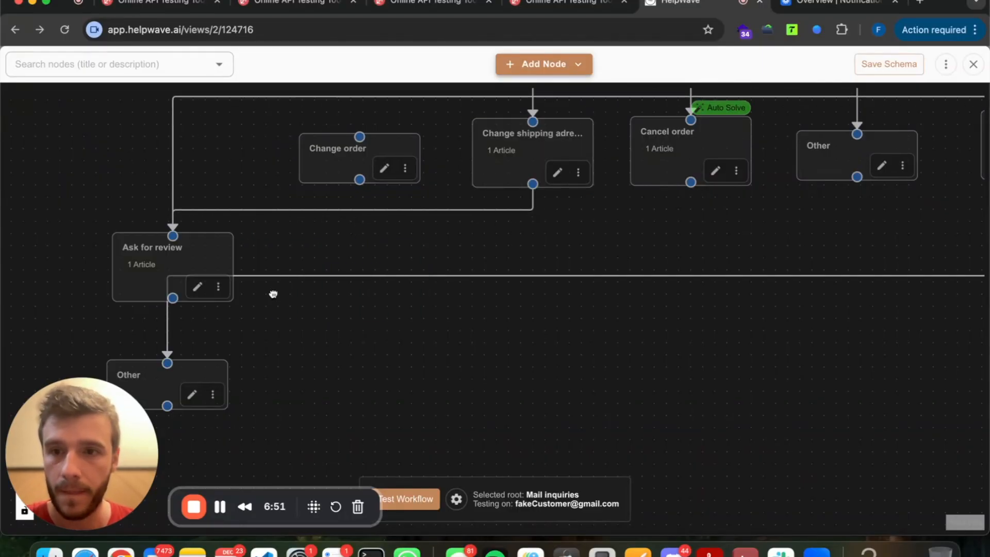
pyautogui.moveTo(273, 294); pyautogui.dragTo(274, 268)
pyautogui.scroll(5, 273, 268)
pyautogui.scroll(-8, 153, 335)
pyautogui.moveTo(152, 335)
pyautogui.mouseDown()
pyautogui.moveTo(157, 322)
pyautogui.moveTo(141, 341)
pyautogui.mouseUp()
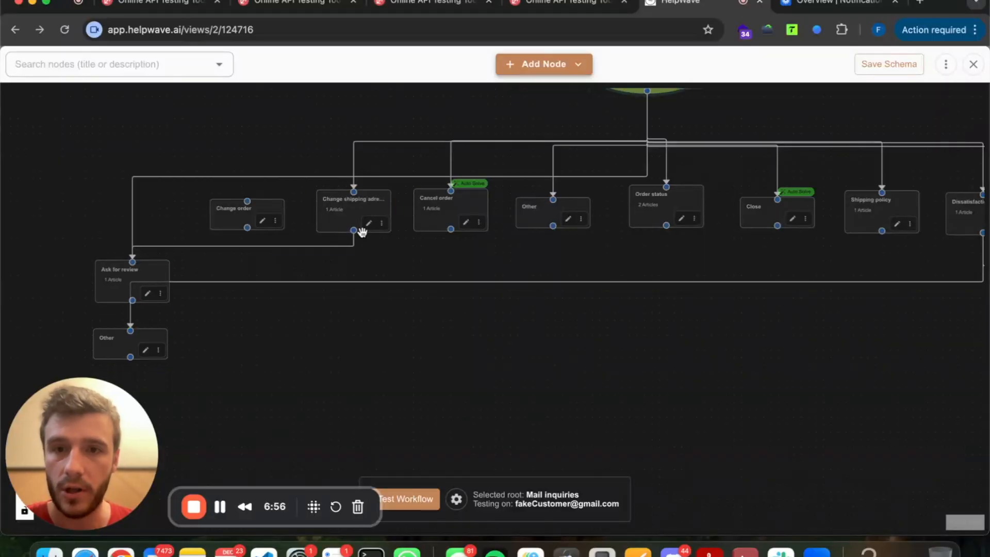
pyautogui.moveTo(353, 230); pyautogui.dragTo(129, 331)
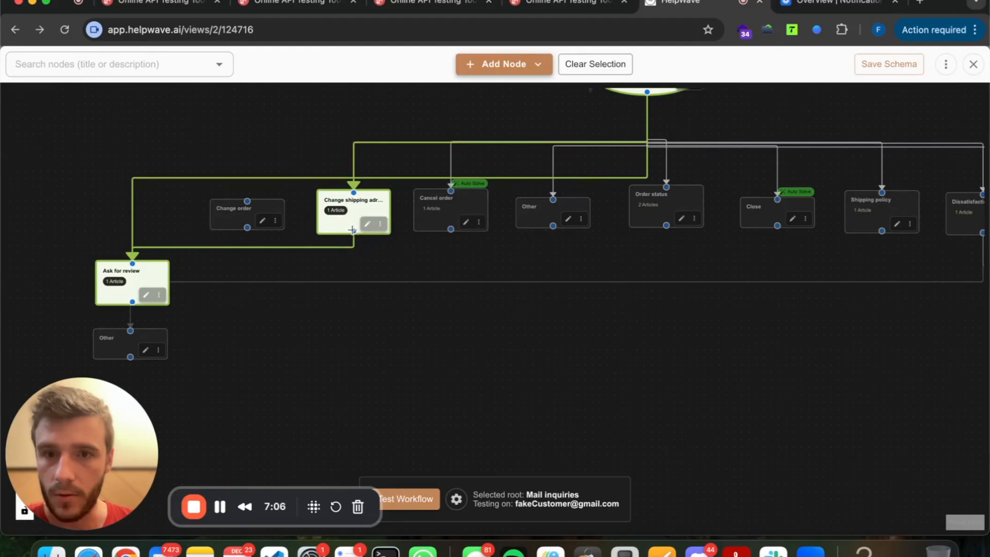
# Connect the Change shipping adress node's bottom handle to the lower Other node.
pyautogui.moveTo(353, 230)
pyautogui.mouseDown()
pyautogui.moveTo(331, 274)
pyautogui.moveTo(126, 338)
pyautogui.moveTo(131, 304)
pyautogui.moveTo(131, 331)
pyautogui.mouseUp()
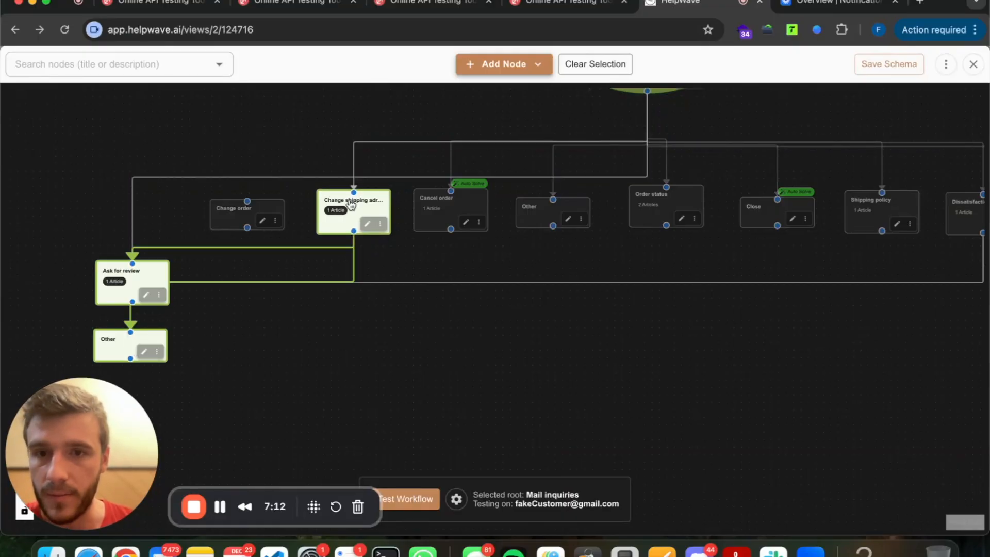
# Review the Change shipping node's Connected Children Nodes setting and cancel without changes.
pyautogui.click(366, 224)
pyautogui.scroll(-5, 382, 373)
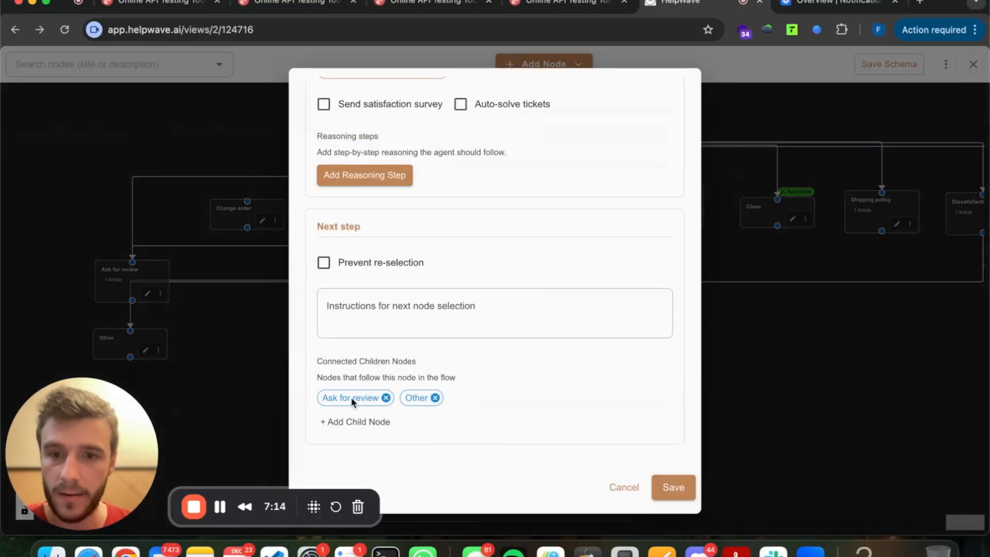
pyautogui.tripleClick(352, 378)
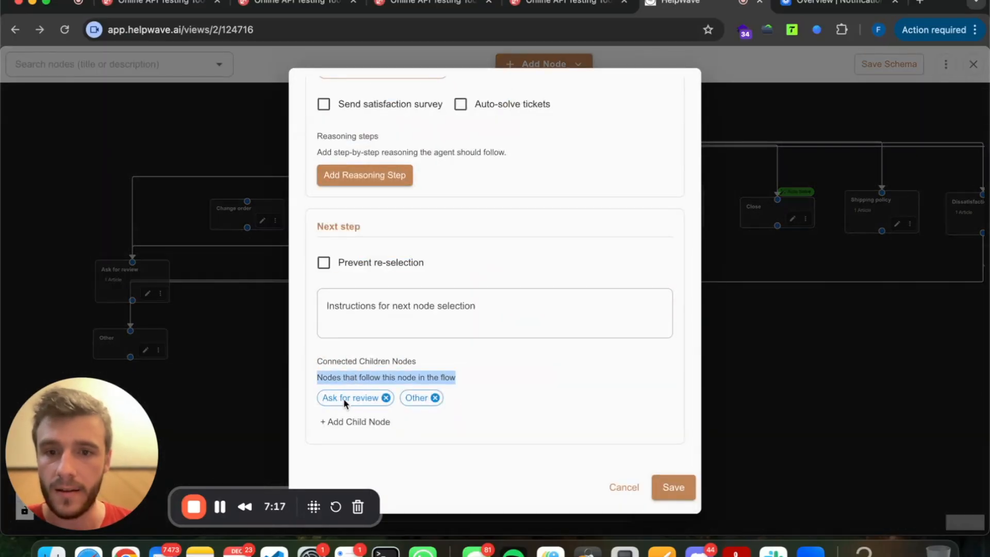
pyautogui.click(345, 382)
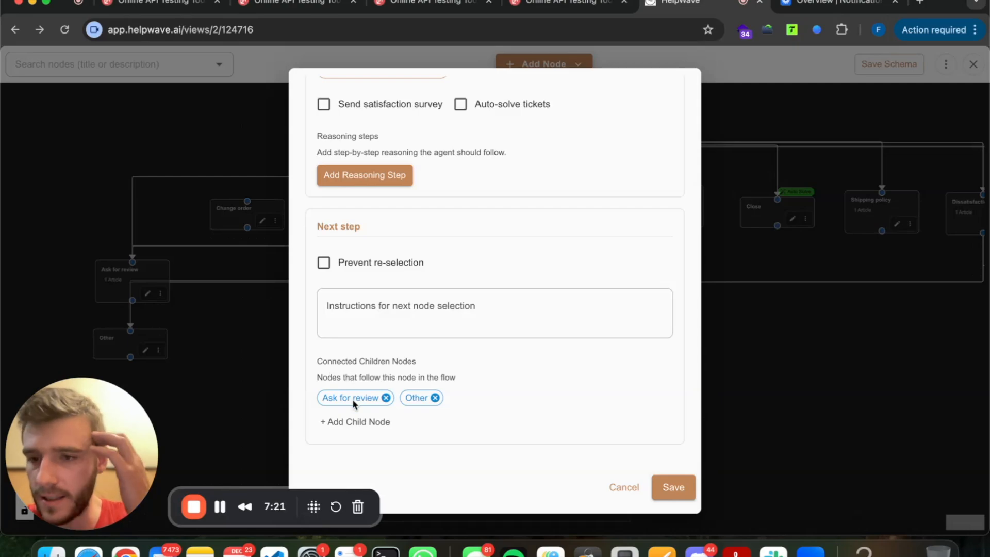
pyautogui.click(177, 341)
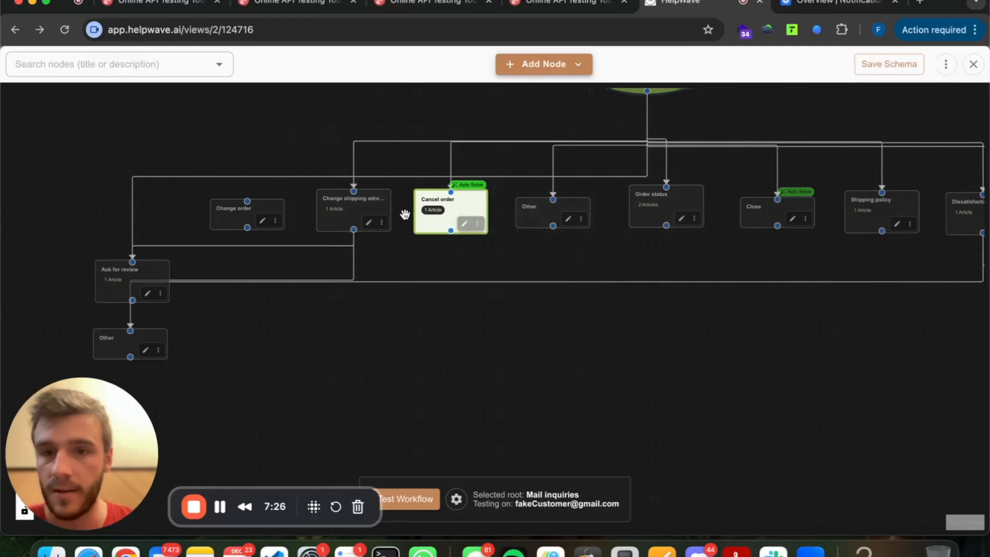
# Trace the shipping-address and Other node links, then close the workflow editor.
pyautogui.click(355, 217)
pyautogui.click(268, 311)
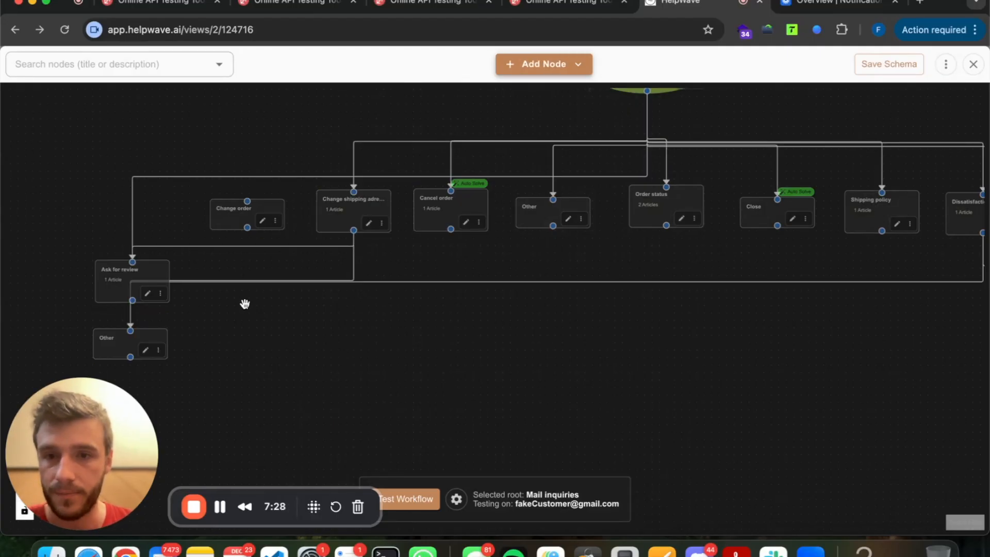
pyautogui.click(118, 343)
pyautogui.click(447, 308)
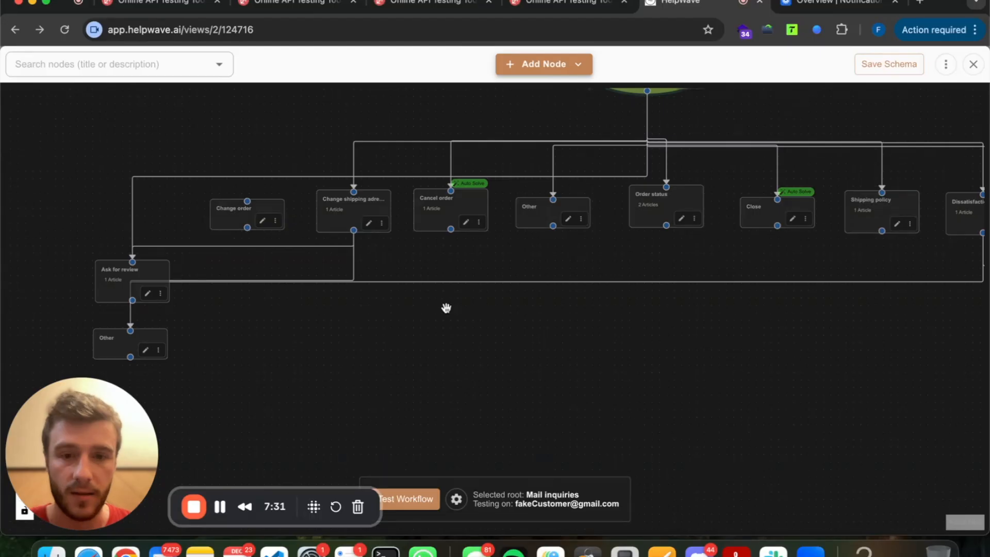
pyautogui.click(879, 68)
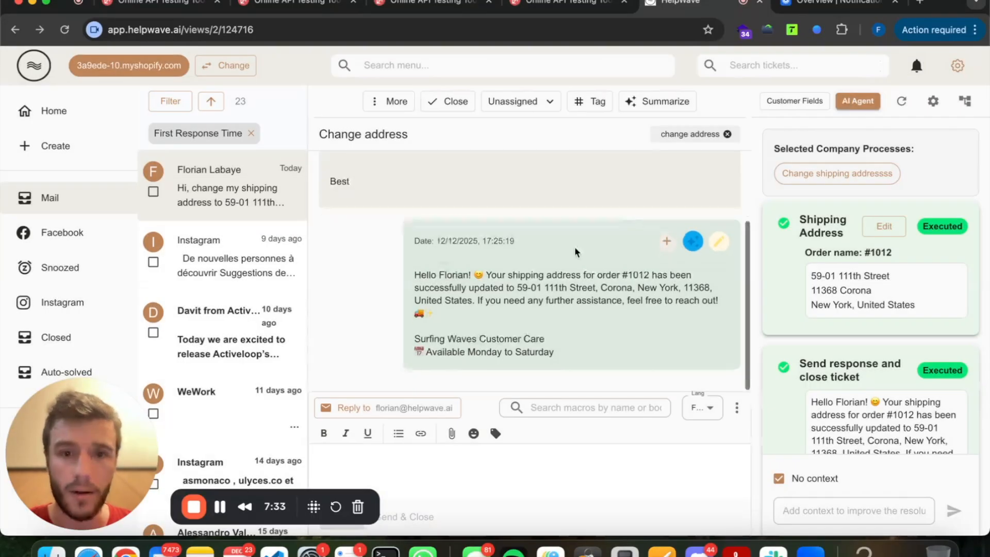
# Reload the ticket and regenerate the AI resolution with Use graph enabled.
pyautogui.press('super+r')
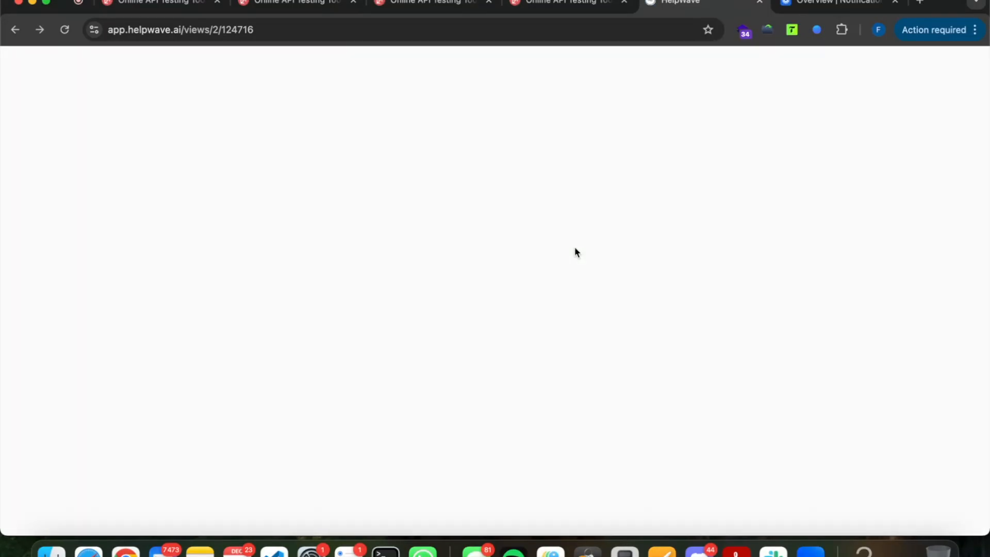
pyautogui.scroll(-1, 403, 364)
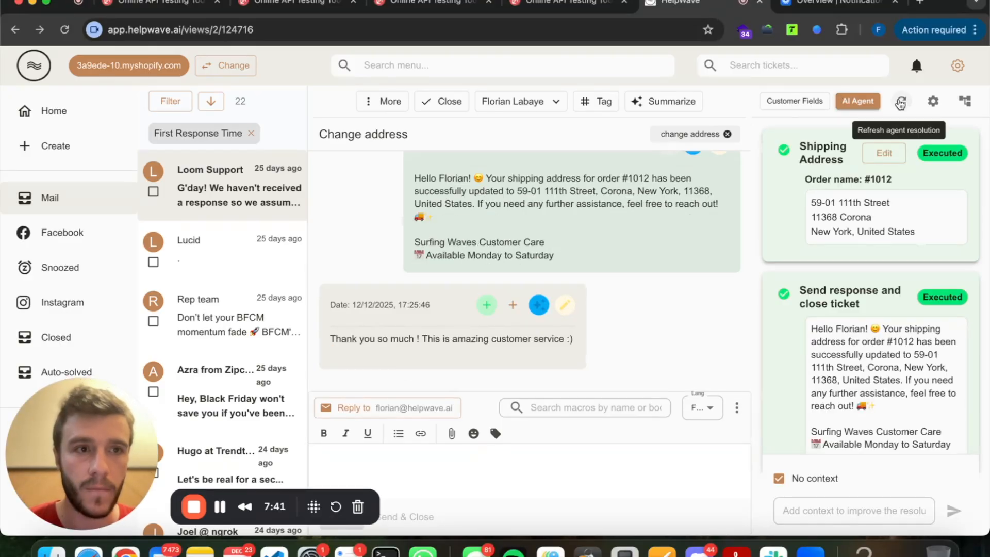
pyautogui.click(902, 101)
pyautogui.scroll(4, 599, 250)
pyautogui.scroll(-4, 602, 230)
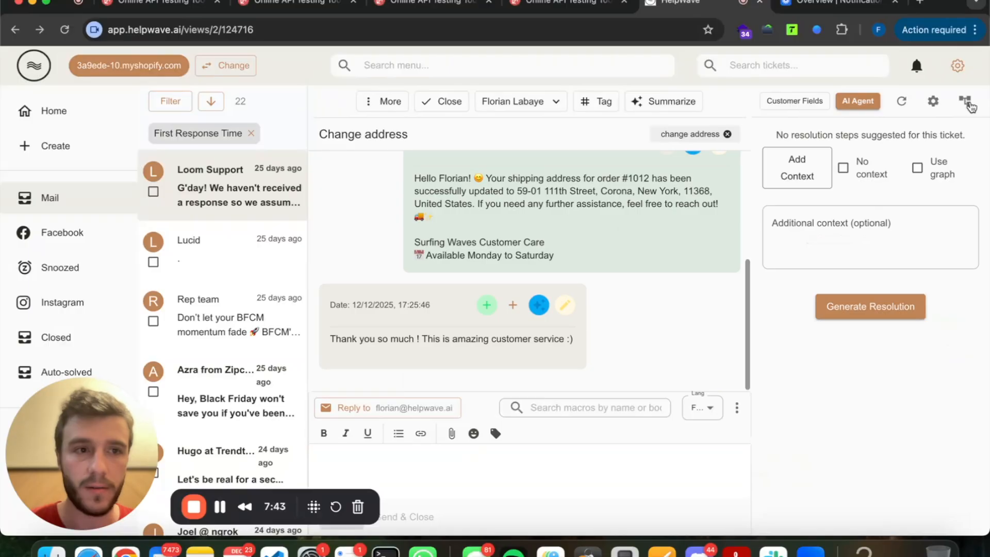
pyautogui.click(940, 165)
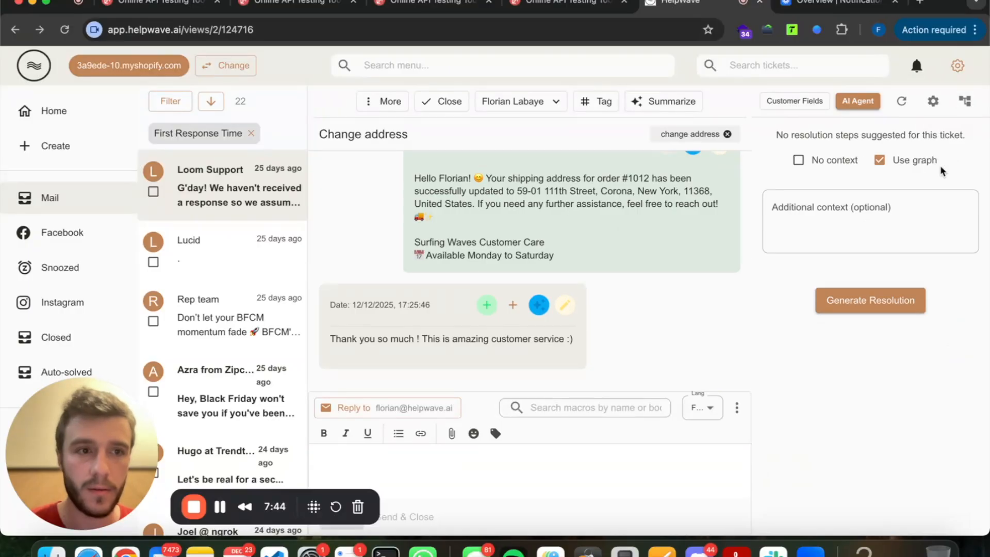
pyautogui.click(839, 303)
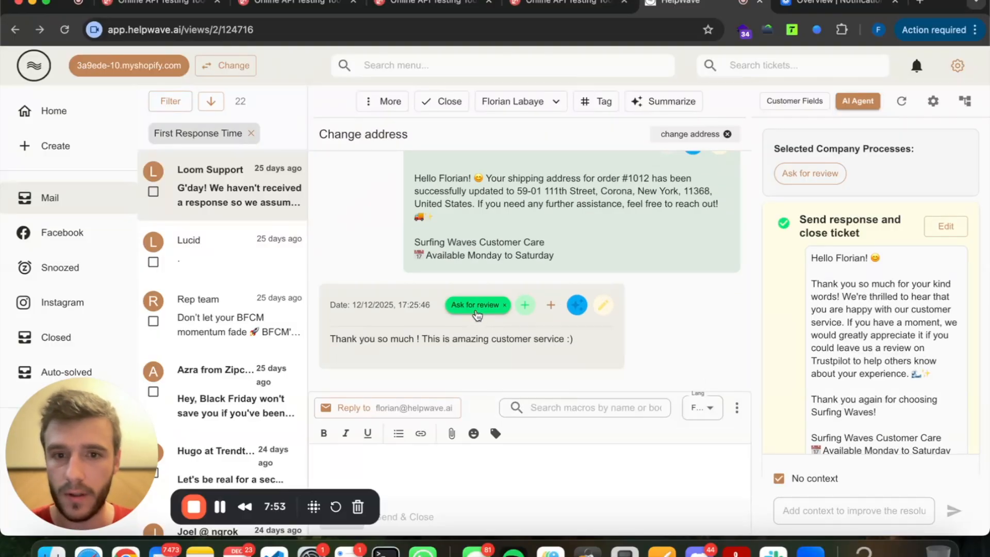
# Check the Ask for review tag and the drafted reply requesting a Trustpilot review.
pyautogui.click(478, 305)
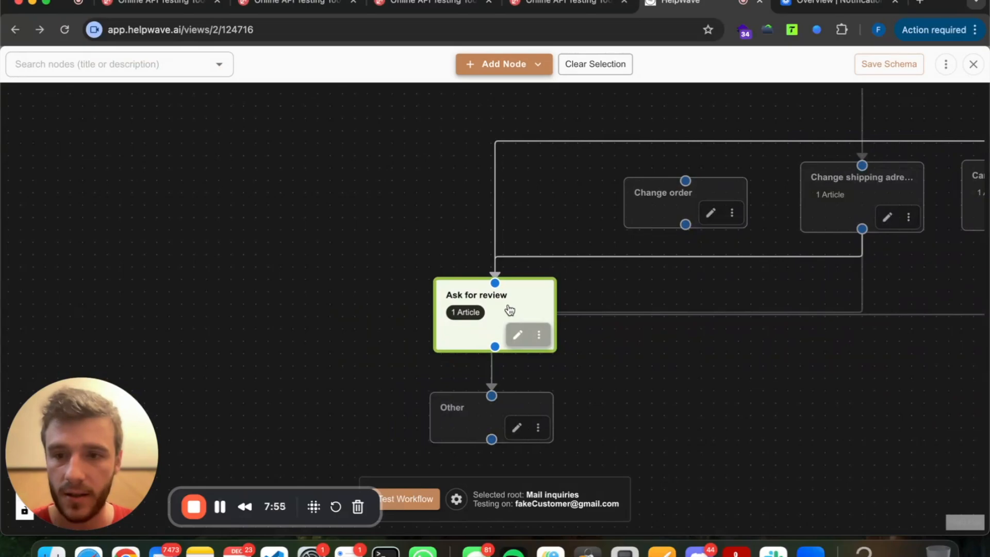
pyautogui.click(973, 64)
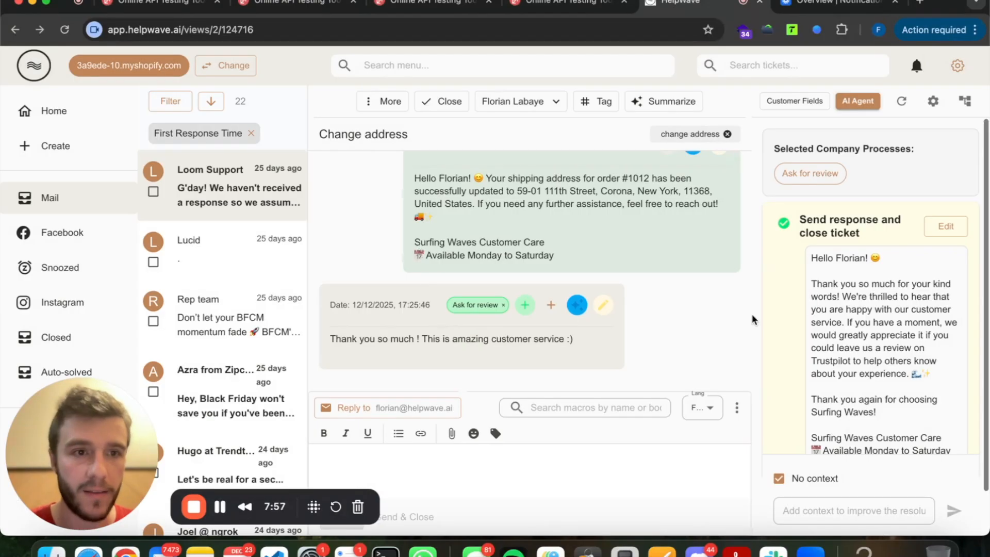
pyautogui.tripleClick(852, 263)
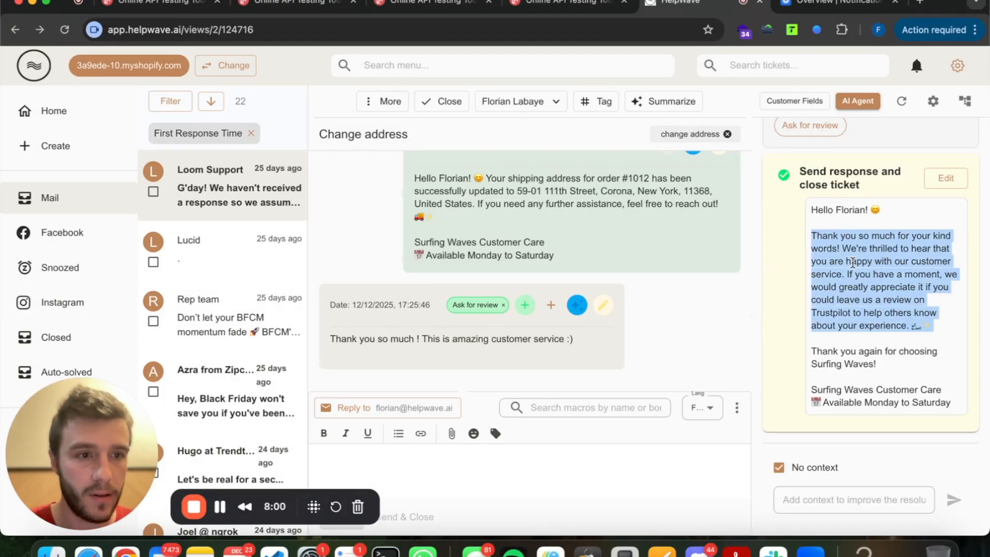
pyautogui.click(835, 316)
pyautogui.doubleClick(834, 313)
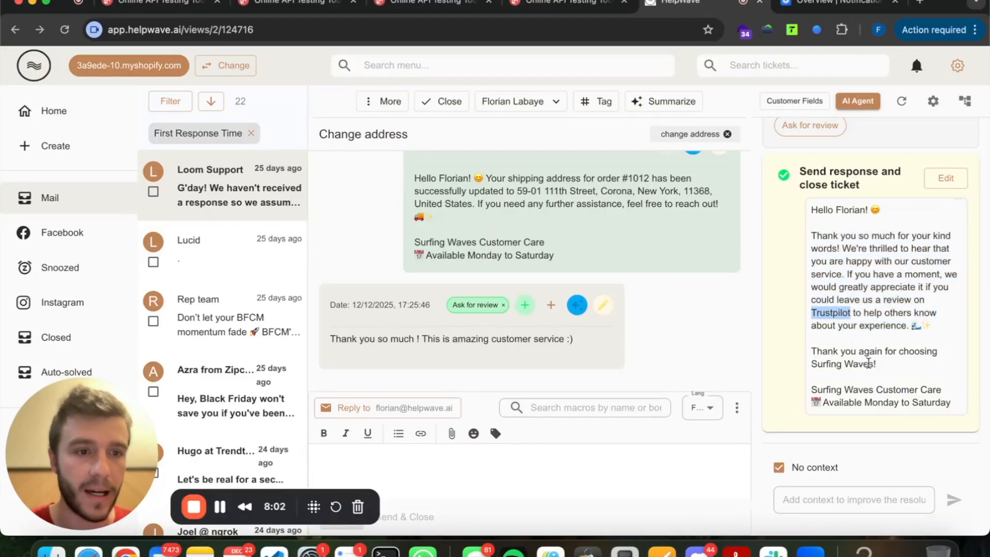
pyautogui.click(868, 362)
pyautogui.scroll(2, 868, 362)
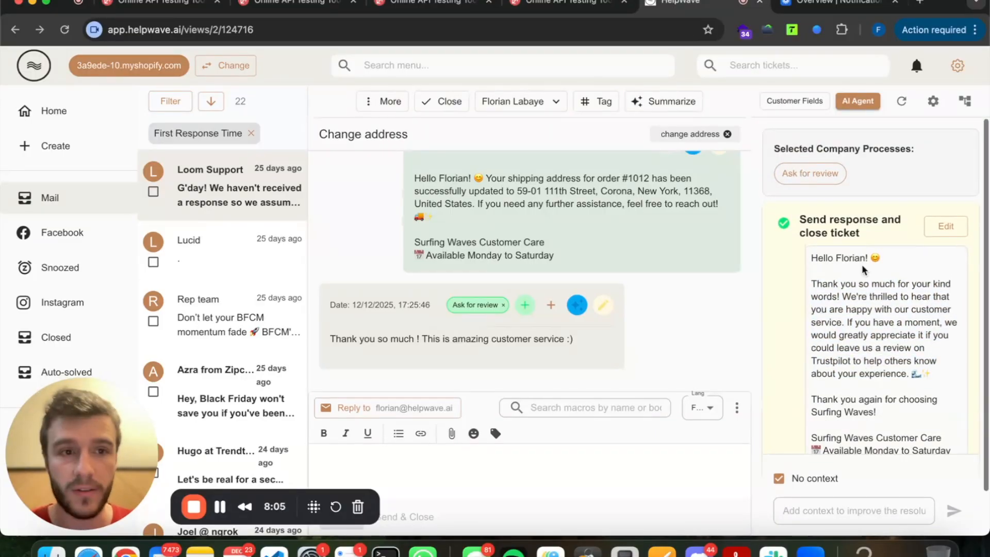
pyautogui.click(818, 174)
# Replace the article's 'to be added' URL placeholder and fix the line break after it.
pyautogui.click(291, 295)
pyautogui.moveTo(241, 295); pyautogui.dragTo(314, 299)
pyautogui.write('http')
pyautogui.press('BackSpace')
pyautogui.press('BackSpace')
pyautogui.press('BackSpace')
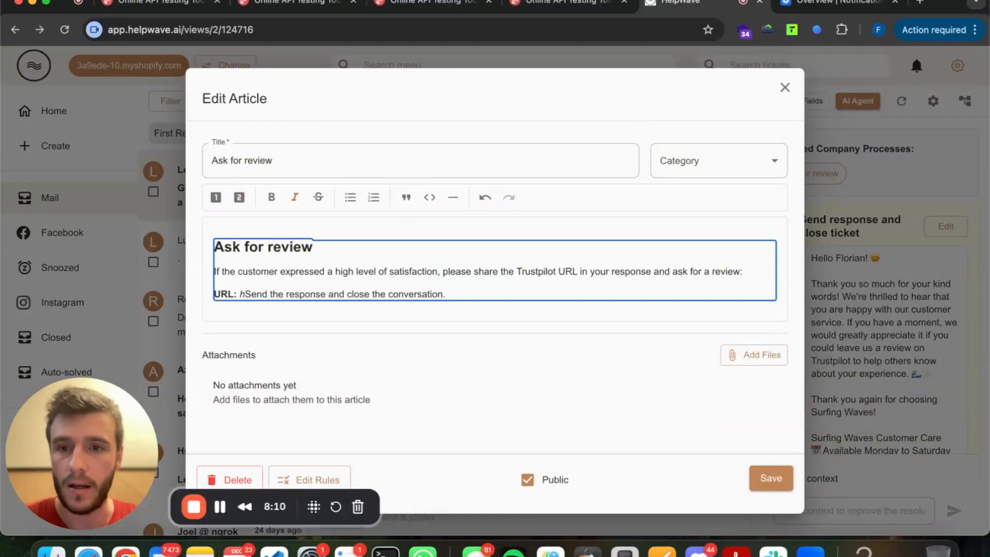
pyautogui.press('BackSpace')
pyautogui.press('Return')
pyautogui.press('Return')
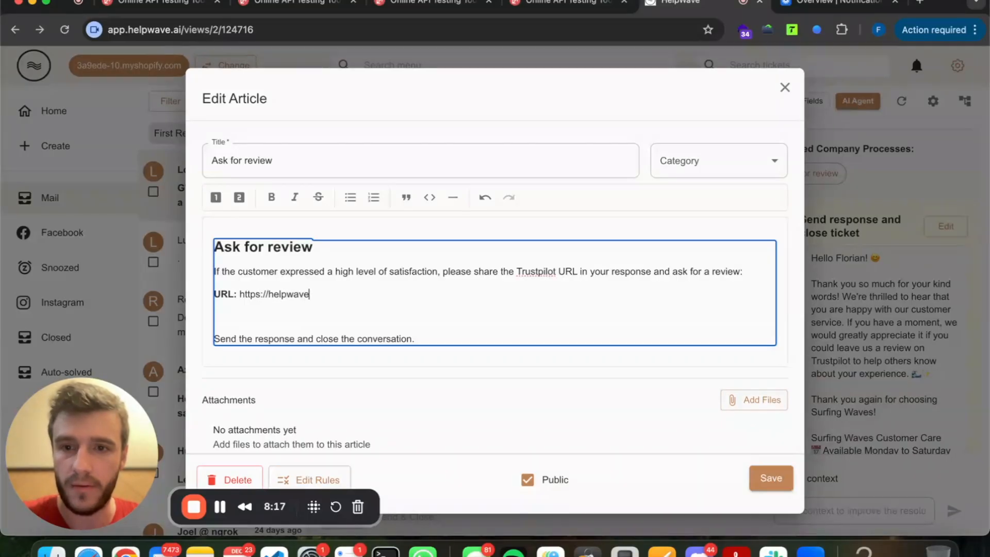
# Save the Ask for review article and regenerate the resolution using the graph.
pyautogui.click(771, 479)
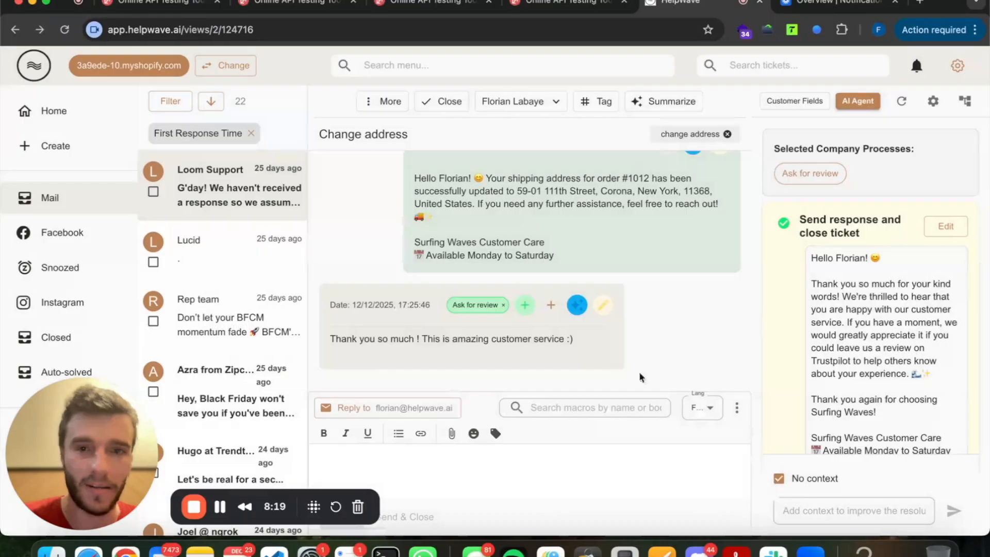
pyautogui.click(904, 101)
pyautogui.click(923, 167)
pyautogui.click(862, 299)
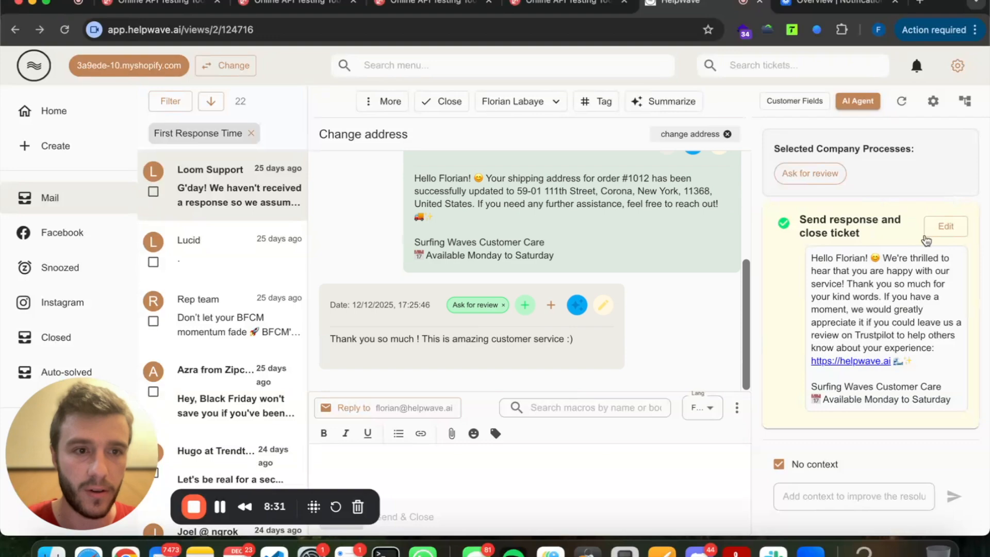
pyautogui.doubleClick(856, 297)
pyautogui.moveTo(856, 297); pyautogui.dragTo(876, 417)
pyautogui.click(882, 402)
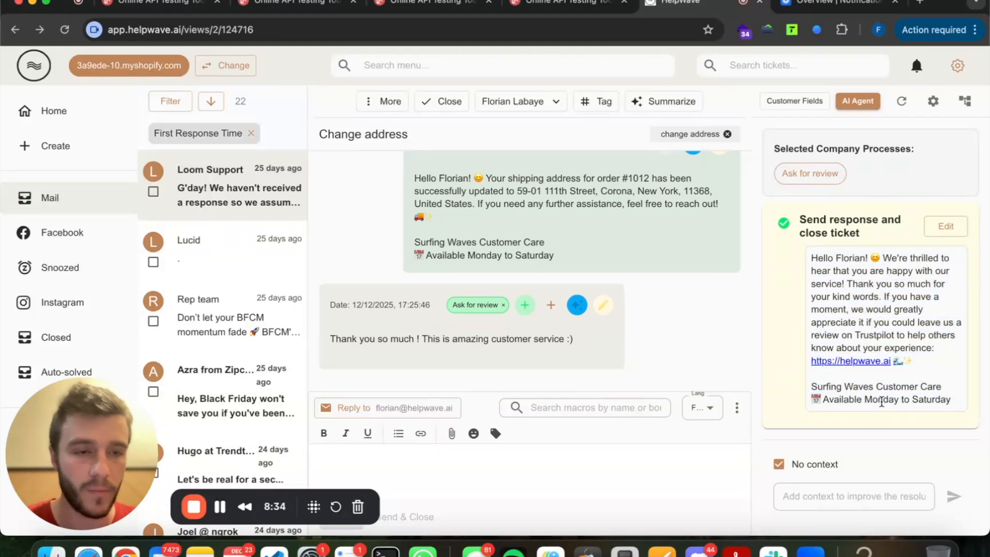
pyautogui.tripleClick(857, 282)
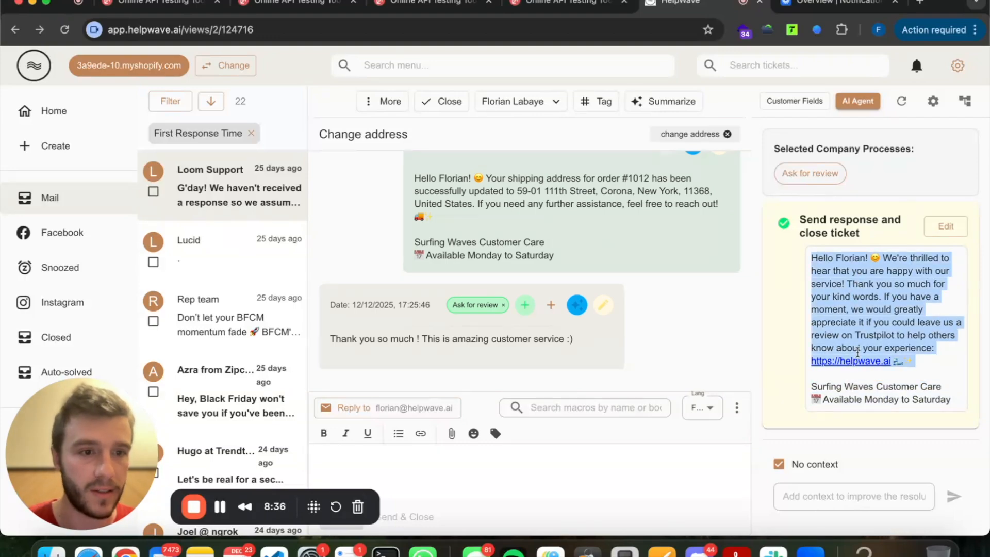
pyautogui.click(856, 368)
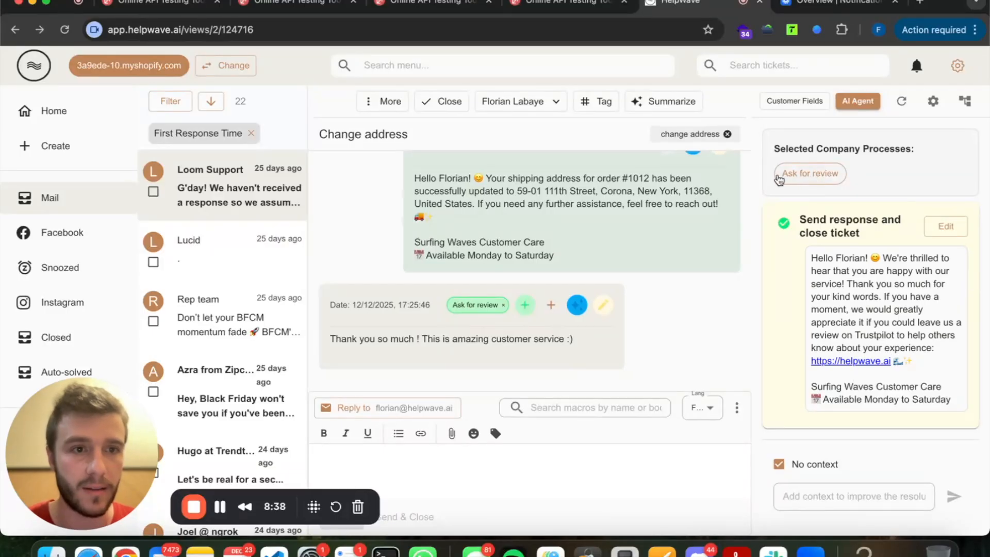
# Look over the Ask for review article unchanged, then return to the workflow graph.
pyautogui.click(810, 176)
pyautogui.scroll(-1, 493, 320)
pyautogui.scroll(1, 493, 320)
pyautogui.click(874, 264)
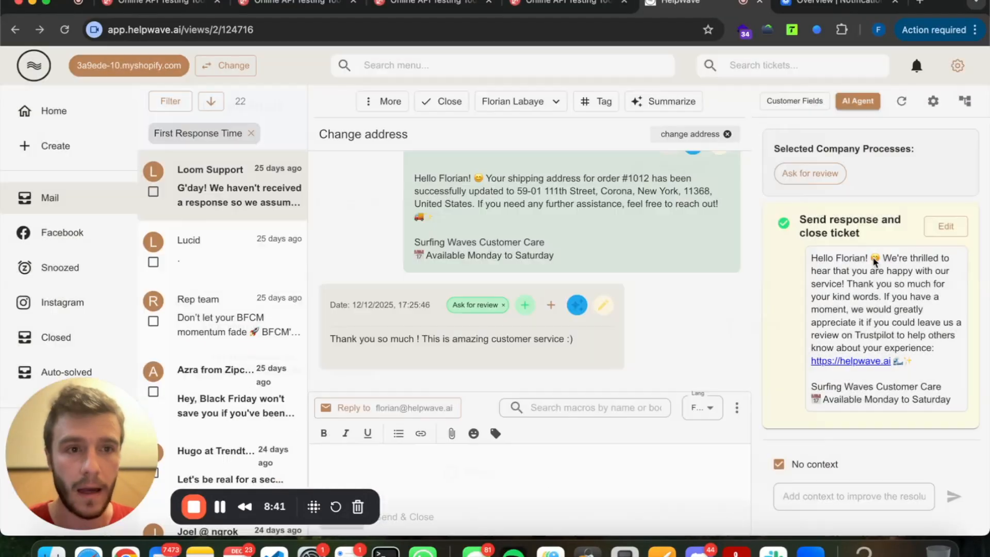
pyautogui.click(478, 305)
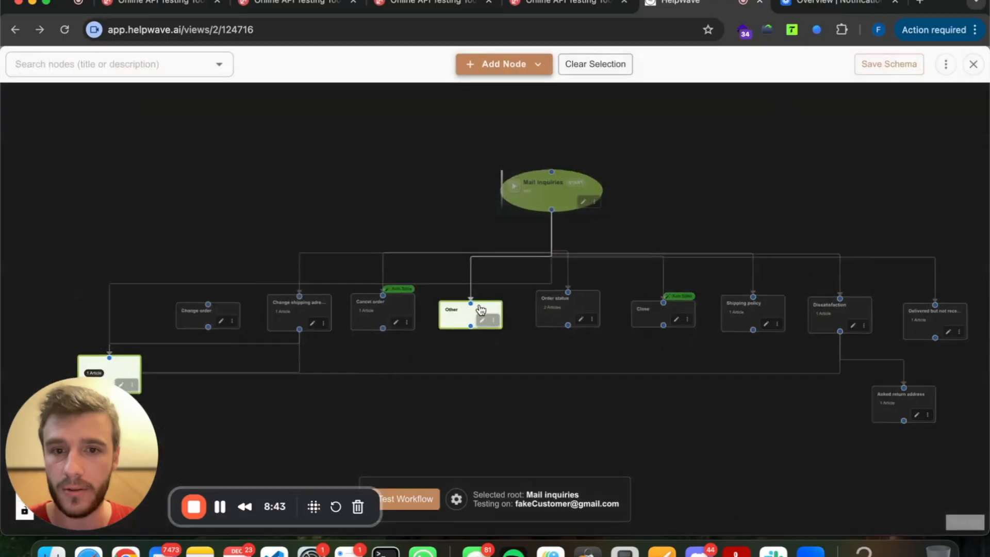
# Inspect the Ask for review node's settings and linked article, then close the dialog and pan the canvas.
pyautogui.click(518, 337)
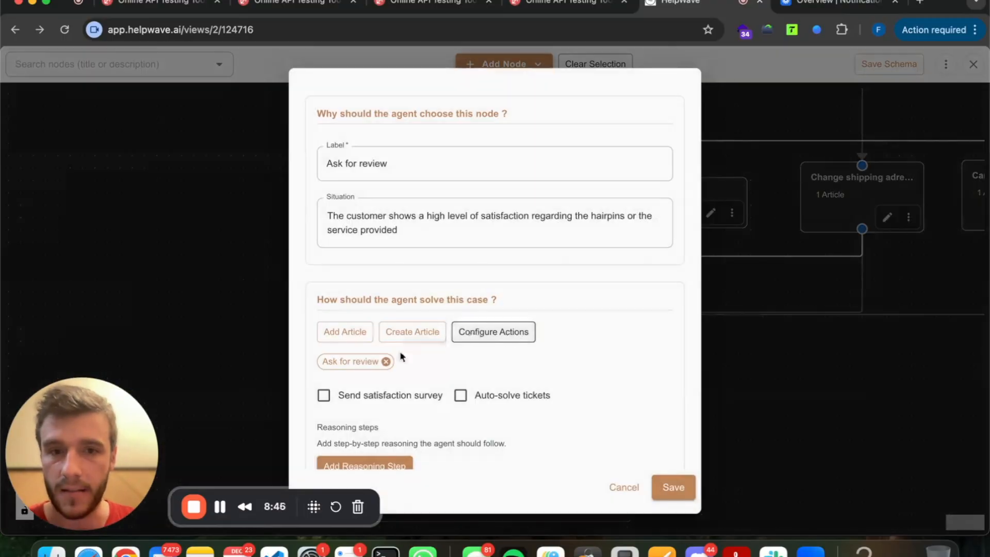
pyautogui.click(370, 360)
pyautogui.click(889, 242)
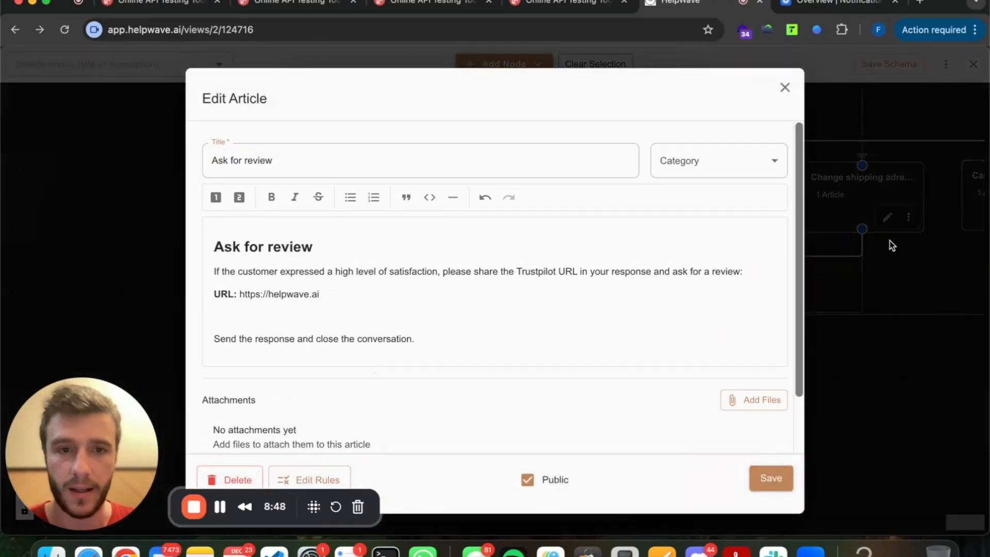
pyautogui.scroll(-4, 366, 355)
pyautogui.scroll(3, 367, 355)
pyautogui.scroll(-4, 366, 356)
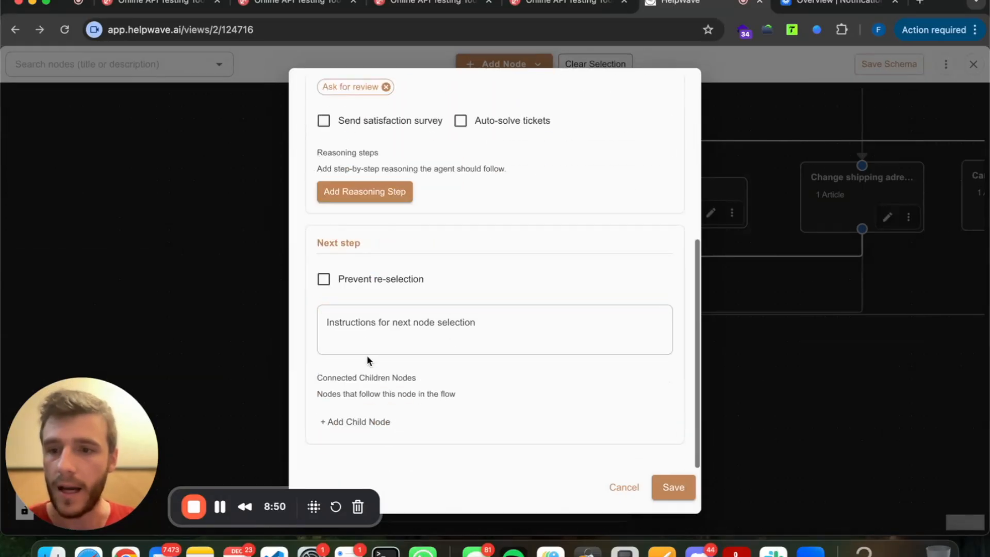
pyautogui.scroll(5, 367, 356)
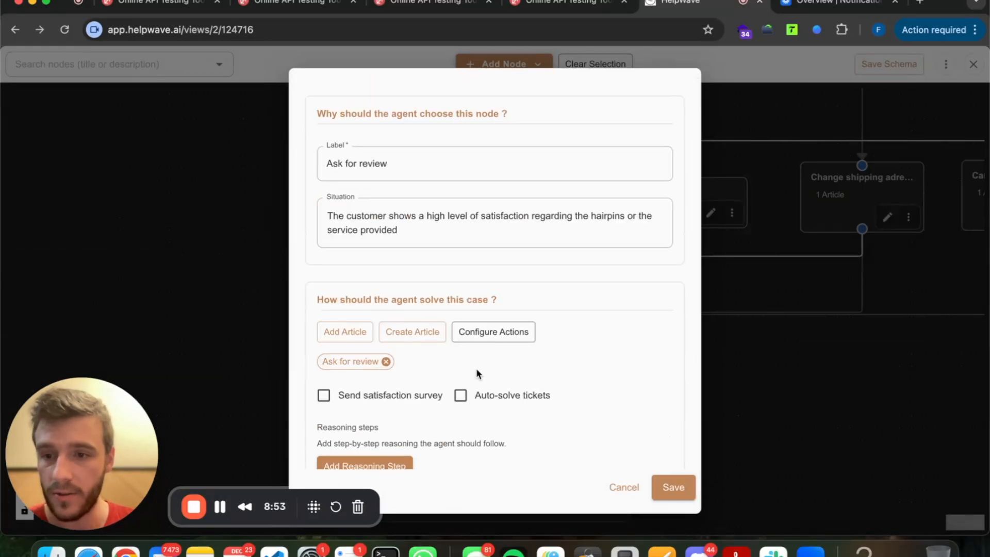
pyautogui.scroll(-2, 476, 368)
pyautogui.click(727, 288)
pyautogui.moveTo(727, 288); pyautogui.dragTo(462, 293)
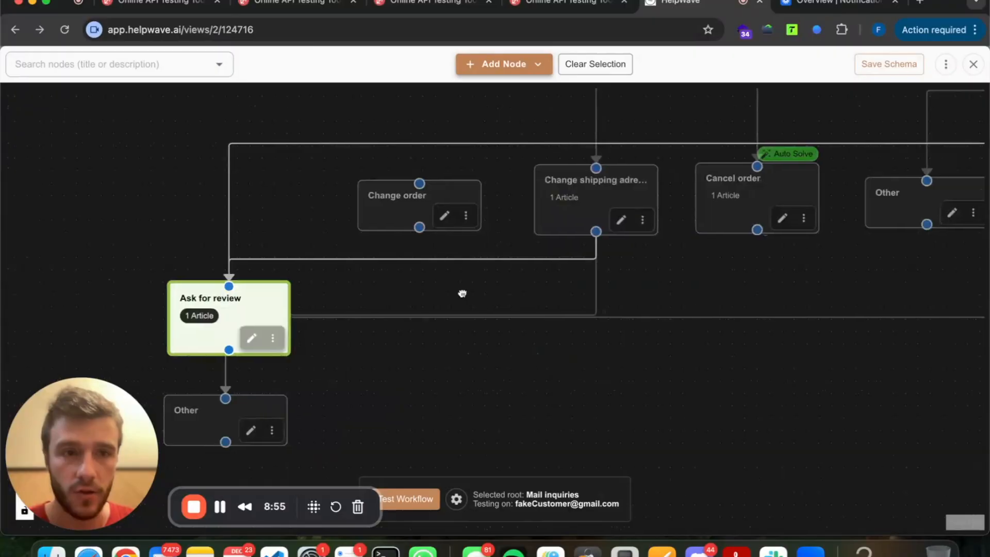
# Enable Auto-solve tickets on the Change shipping adress node and save it.
pyautogui.scroll(1, 650, 253)
pyautogui.click(615, 230)
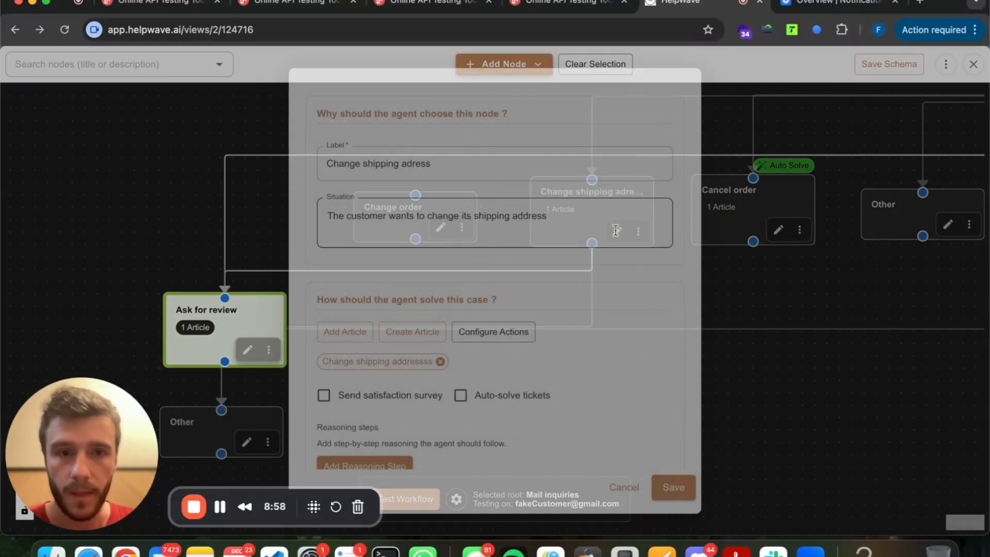
pyautogui.scroll(-2, 480, 394)
pyautogui.click(462, 283)
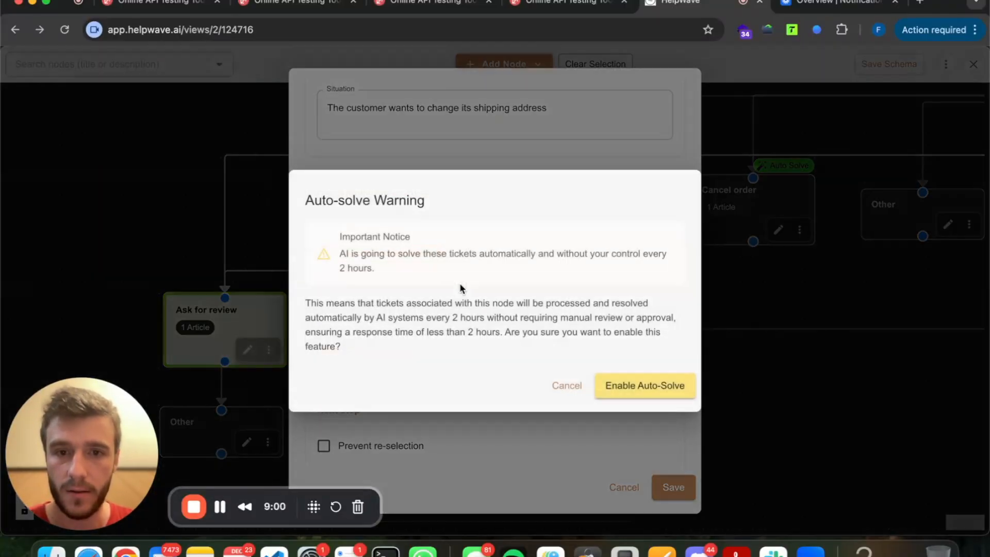
pyautogui.click(645, 387)
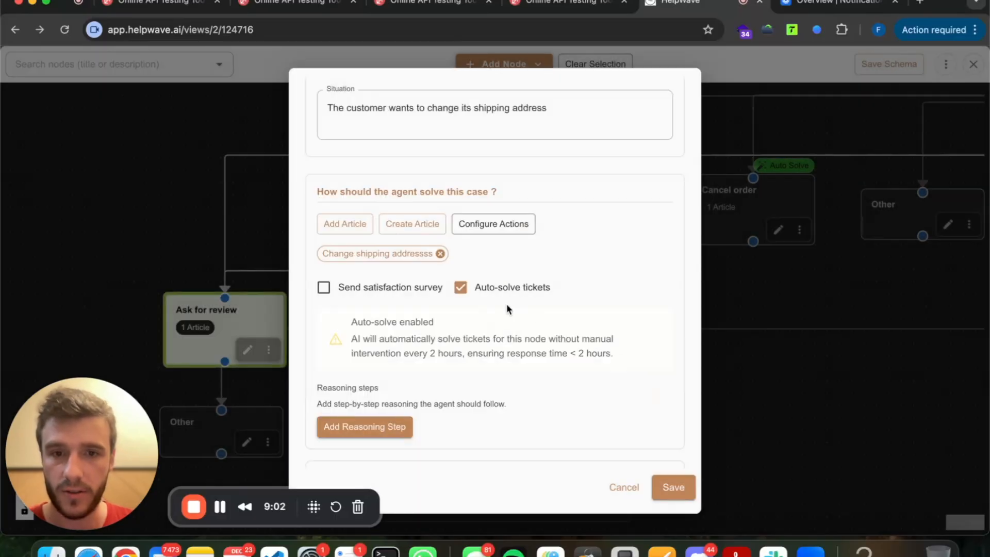
pyautogui.scroll(-5, 513, 305)
pyautogui.click(666, 488)
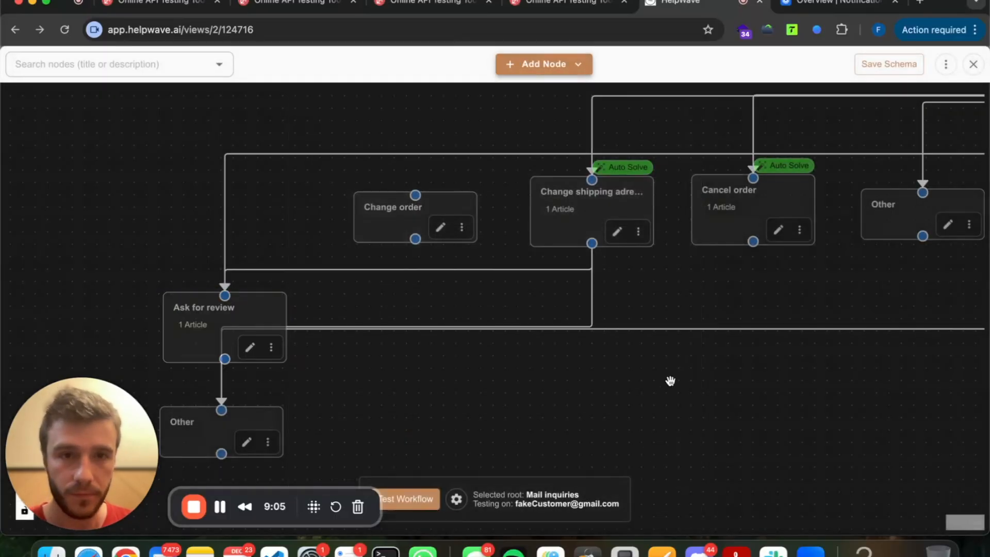
# Adjust the workflow view and open the Ask for review node's settings.
pyautogui.moveTo(669, 285); pyautogui.dragTo(655, 301)
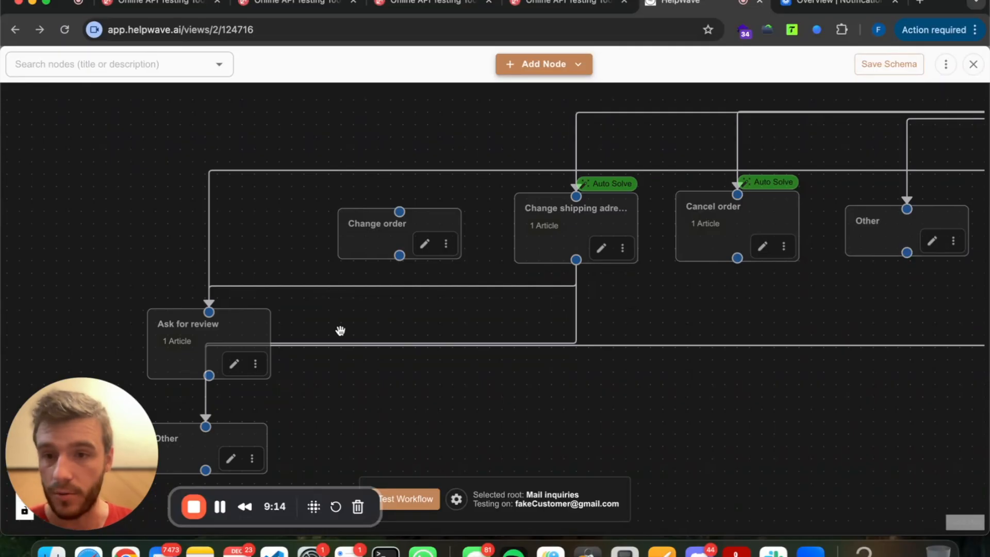
pyautogui.moveTo(425, 303); pyautogui.dragTo(449, 284)
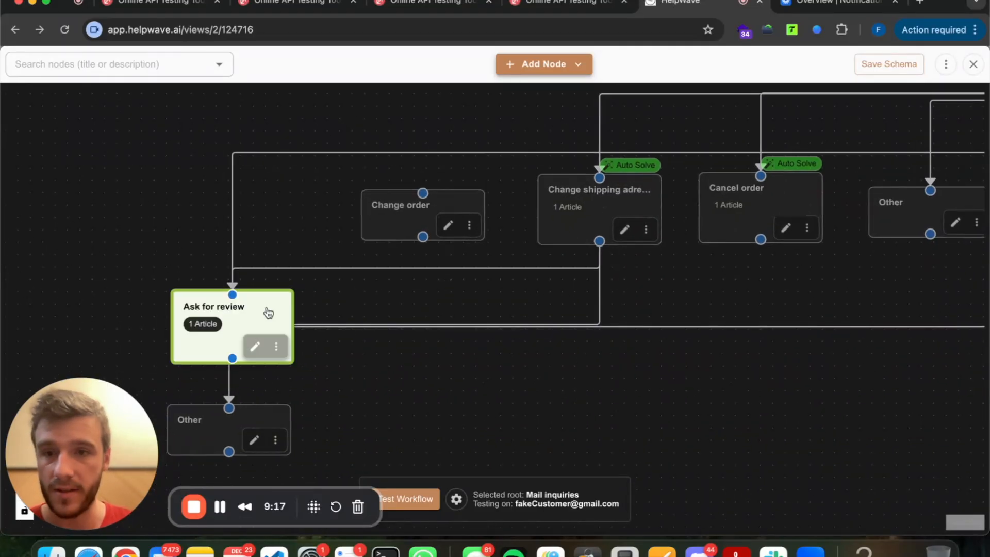
pyautogui.click(258, 345)
# Turn on Auto-solve tickets for the Ask for review node, confirm, and save.
pyautogui.scroll(-5, 361, 300)
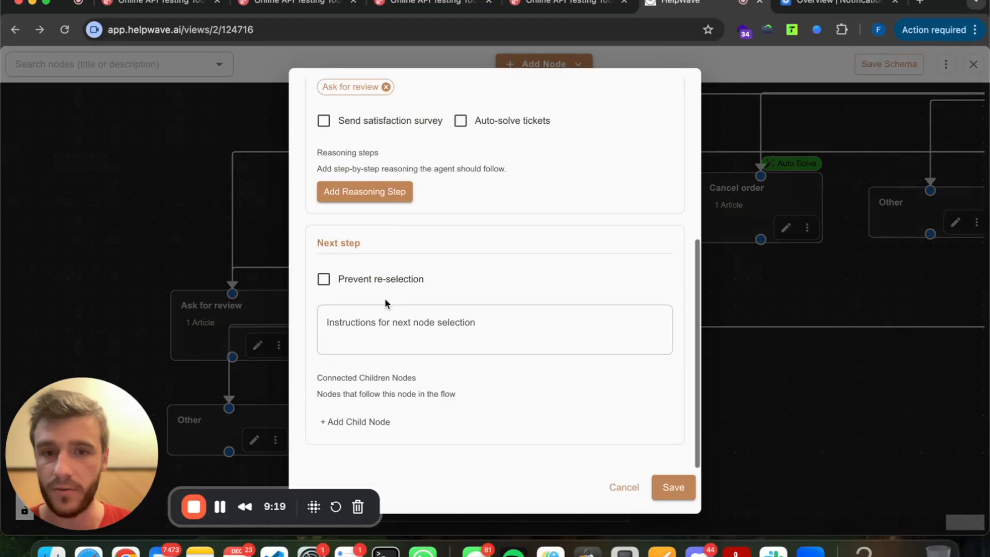
pyautogui.scroll(5, 382, 288)
pyautogui.tripleClick(430, 211)
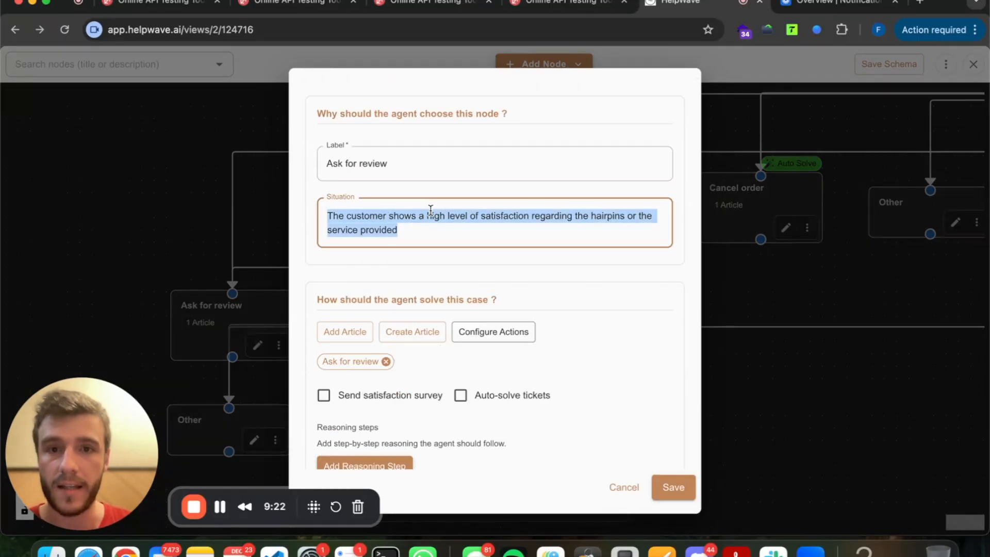
pyautogui.click(431, 222)
pyautogui.scroll(-3, 431, 227)
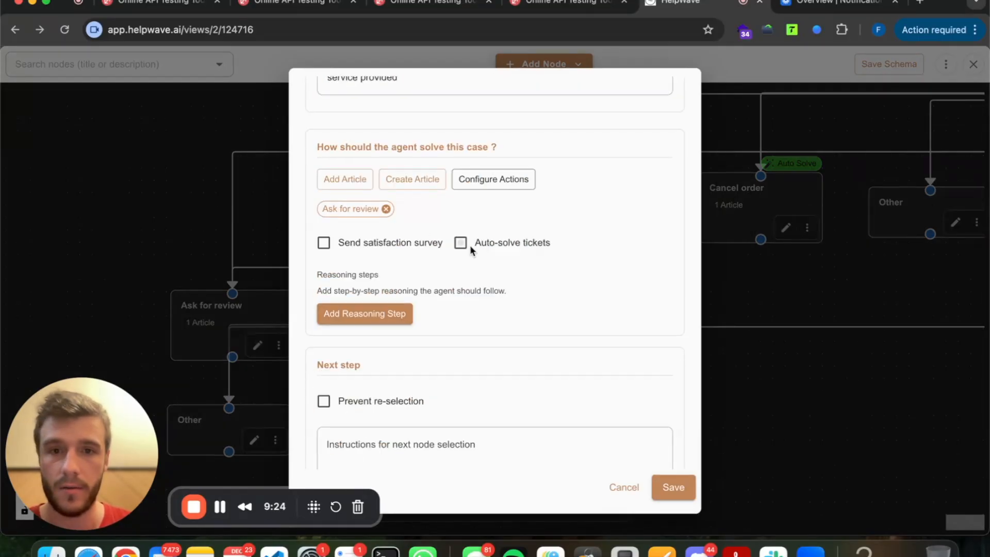
pyautogui.click(461, 242)
pyautogui.click(614, 385)
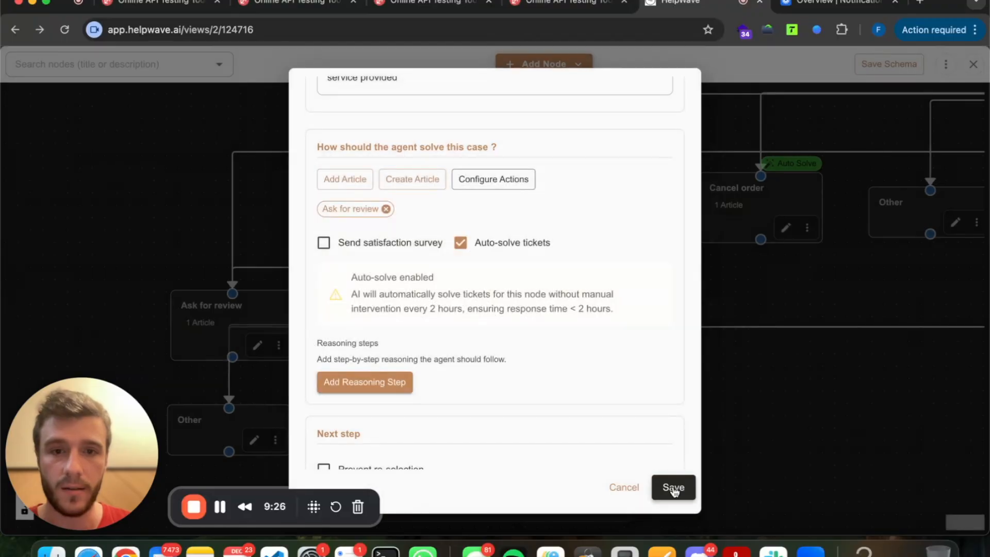
pyautogui.click(671, 487)
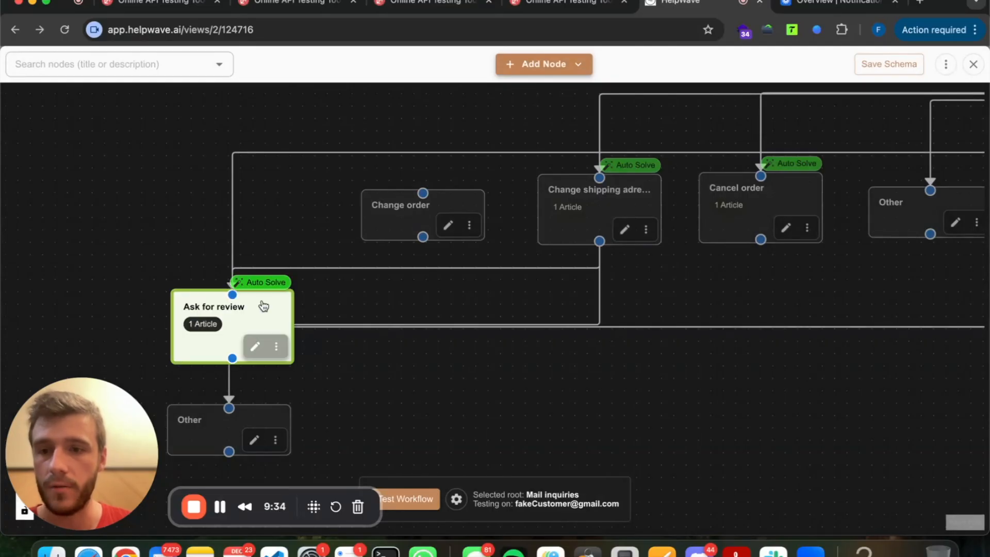
pyautogui.moveTo(321, 343); pyautogui.dragTo(352, 245)
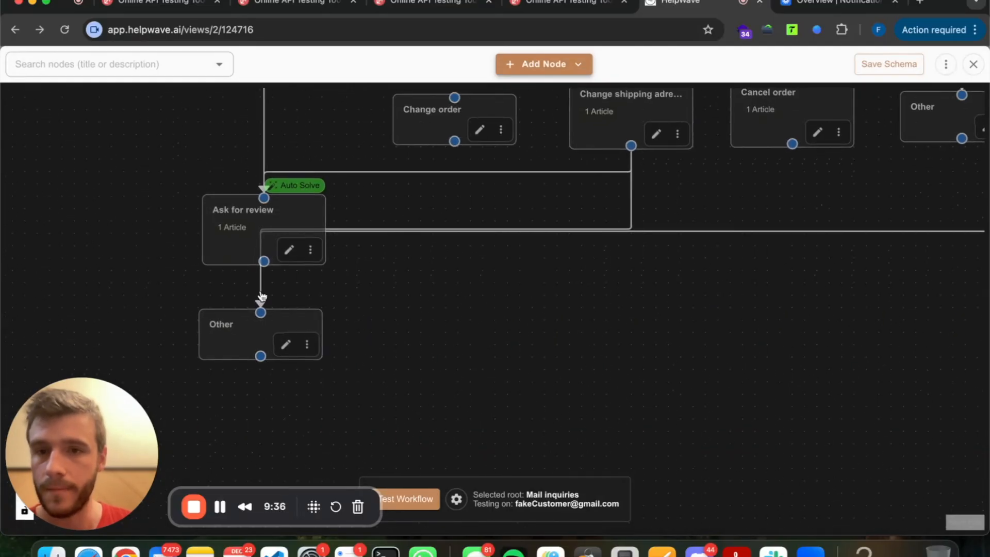
pyautogui.scroll(-10, 552, 283)
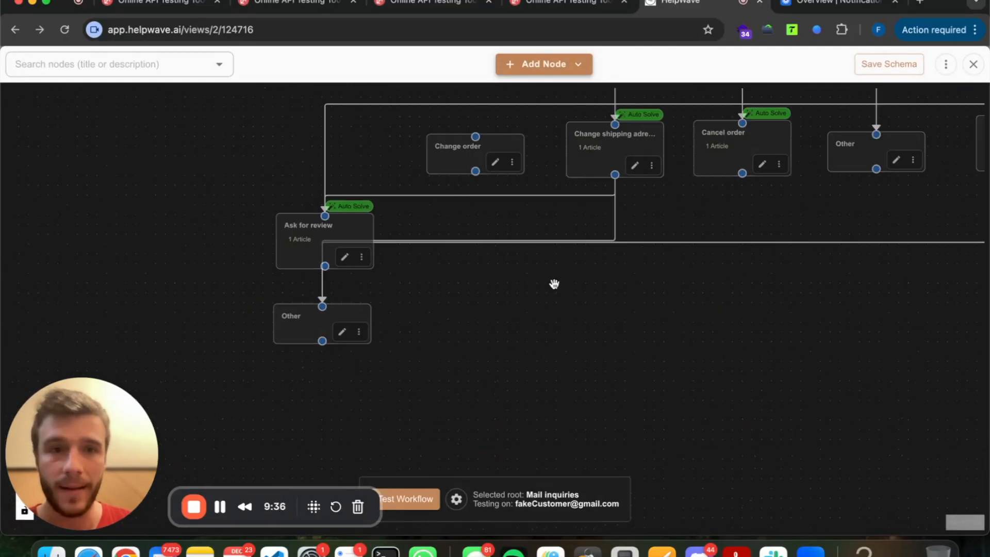
# Add a normal node labelled 'Close' with a Situation for when the customer asks nothing else.
pyautogui.click(578, 72)
pyautogui.click(570, 97)
pyautogui.click(413, 192)
pyautogui.write('Close')
pyautogui.click(358, 263)
pyautogui.write('The customer didnt ask anything')
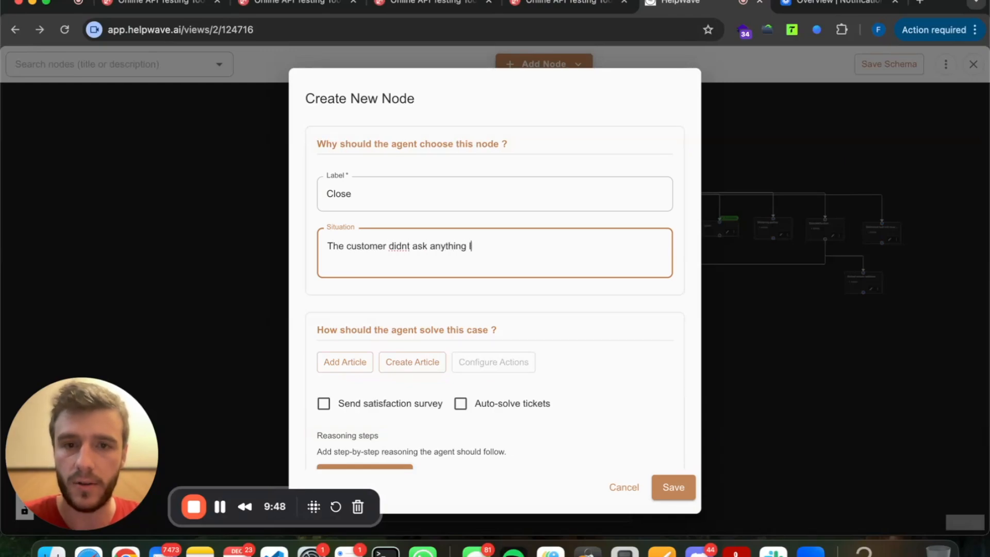
pyautogui.scroll(-3, 387, 294)
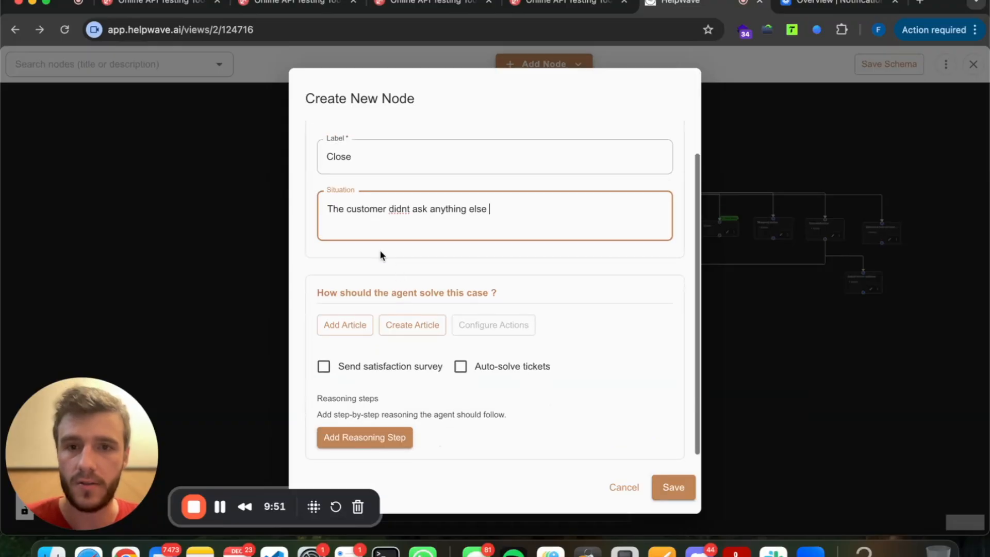
pyautogui.click(672, 486)
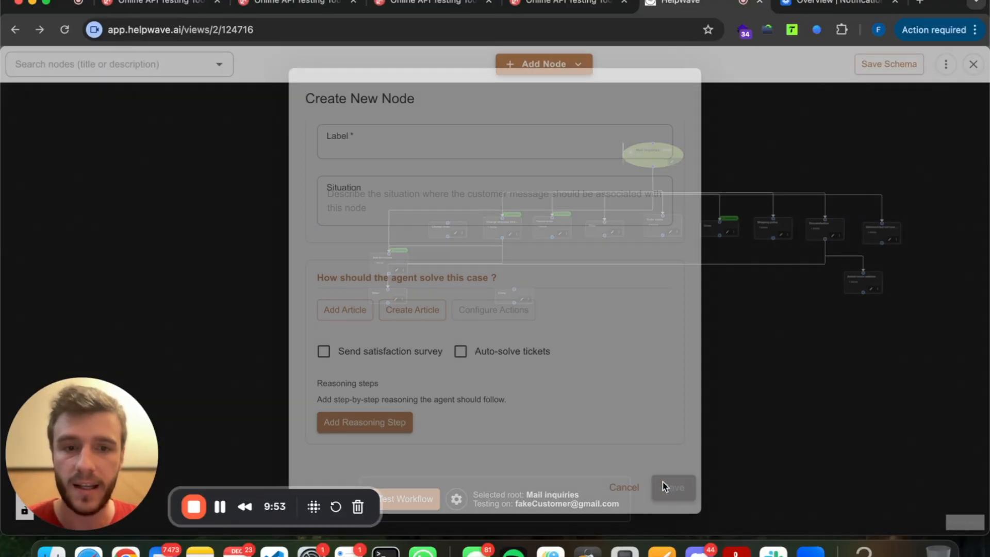
pyautogui.scroll(6, 469, 303)
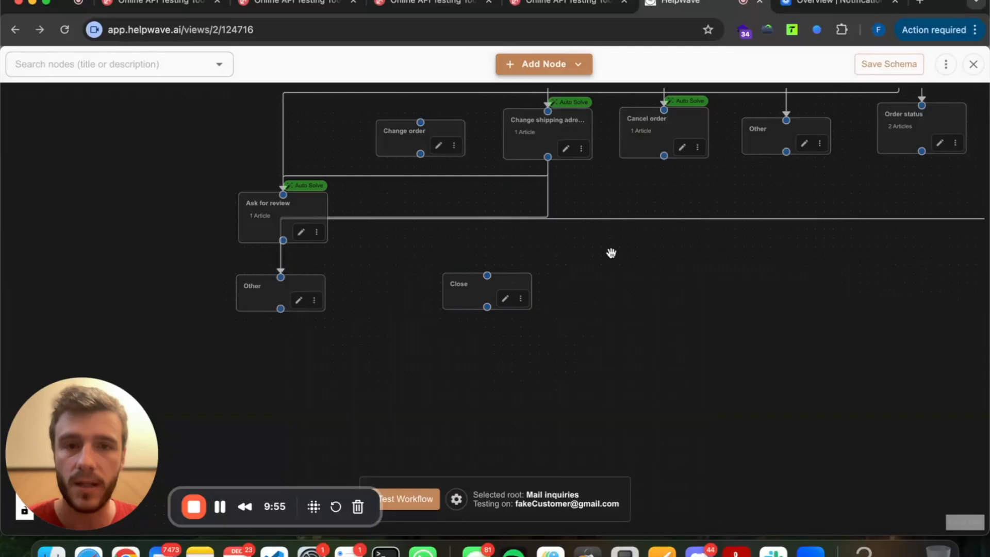
# Position the Close node and link it under Ask for review, alongside the Other node.
pyautogui.moveTo(465, 348); pyautogui.dragTo(268, 293)
pyautogui.moveTo(247, 348); pyautogui.dragTo(214, 393)
pyautogui.moveTo(403, 374); pyautogui.dragTo(439, 362)
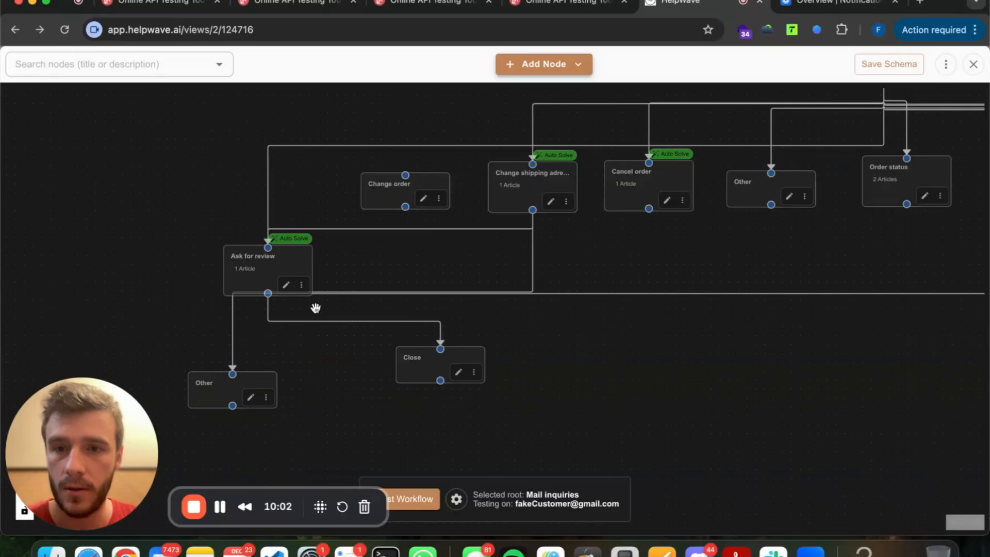
pyautogui.click(418, 366)
pyautogui.moveTo(267, 294); pyautogui.dragTo(233, 374)
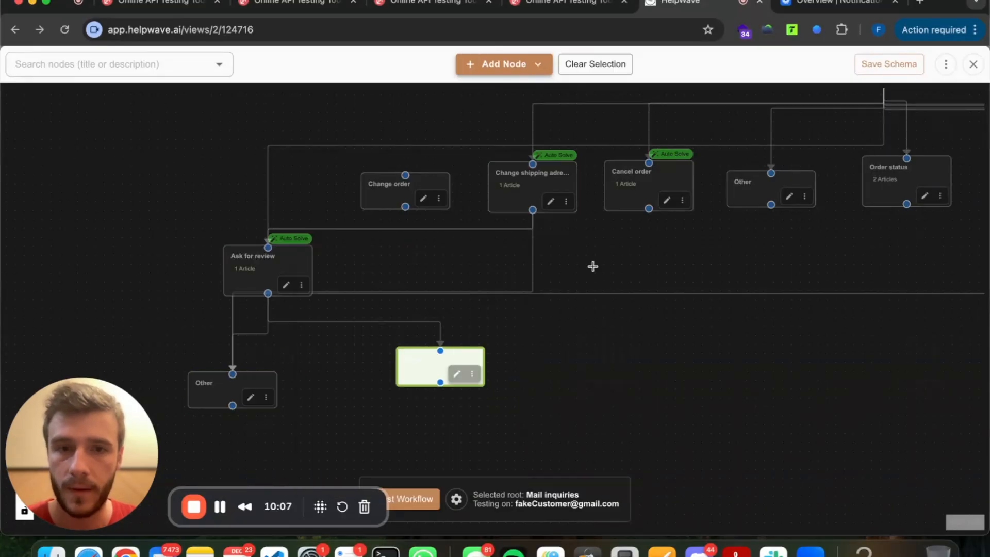
# In the Close node's actions, disable cancel_order, refund_order, snooze_ticket and write_response.
pyautogui.click(456, 373)
pyautogui.click(481, 339)
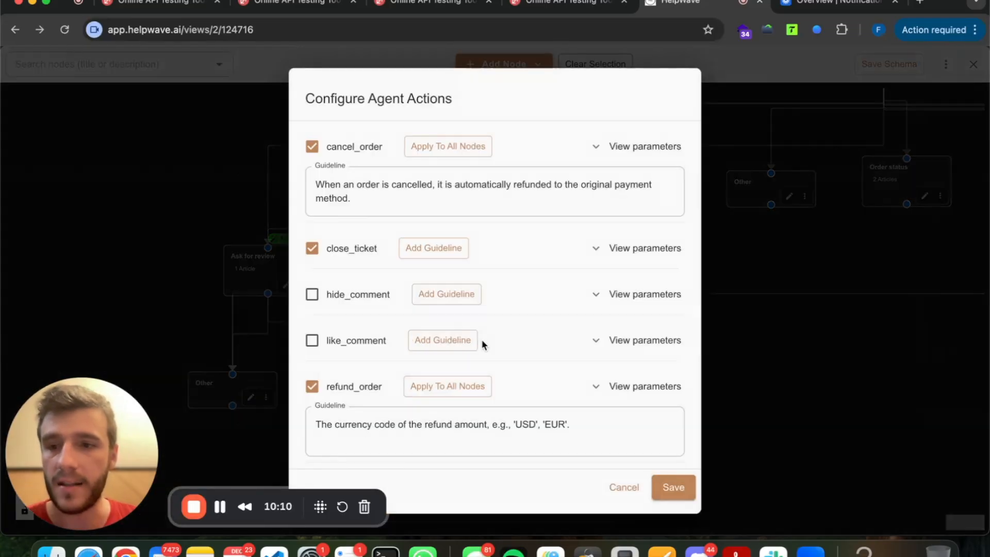
pyautogui.scroll(-3, 482, 339)
pyautogui.scroll(3, 482, 339)
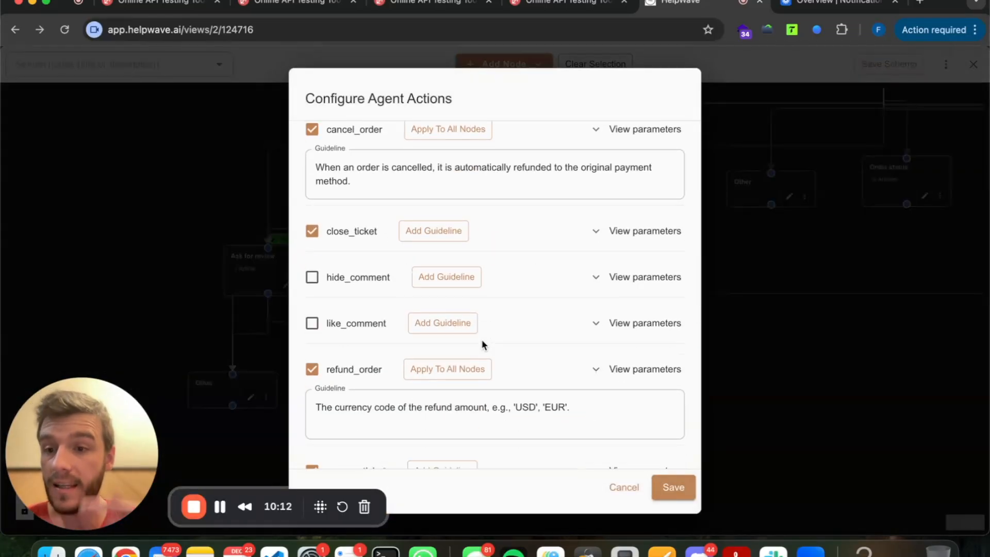
pyautogui.scroll(-2, 376, 338)
pyautogui.scroll(3, 374, 325)
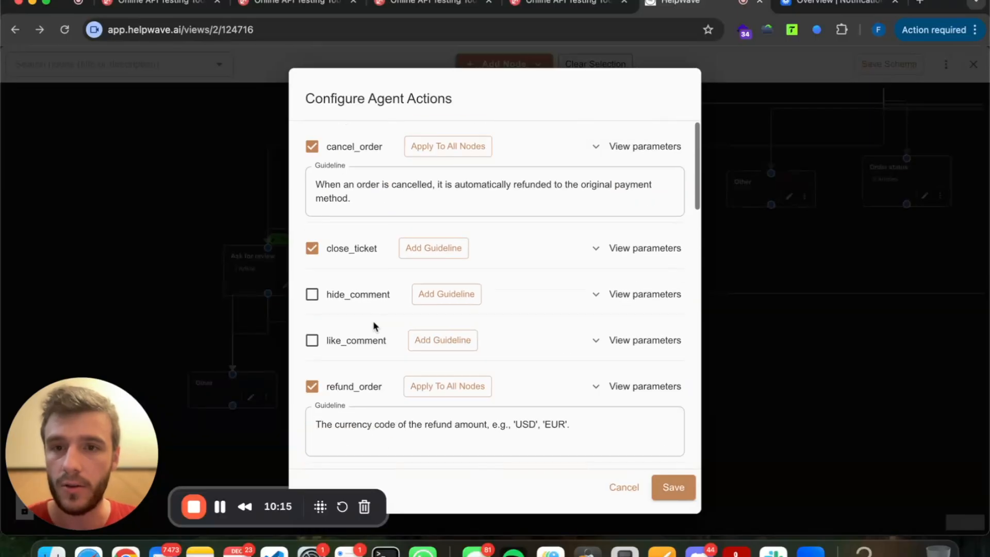
pyautogui.click(312, 147)
pyautogui.scroll(-4, 333, 243)
pyautogui.click(312, 252)
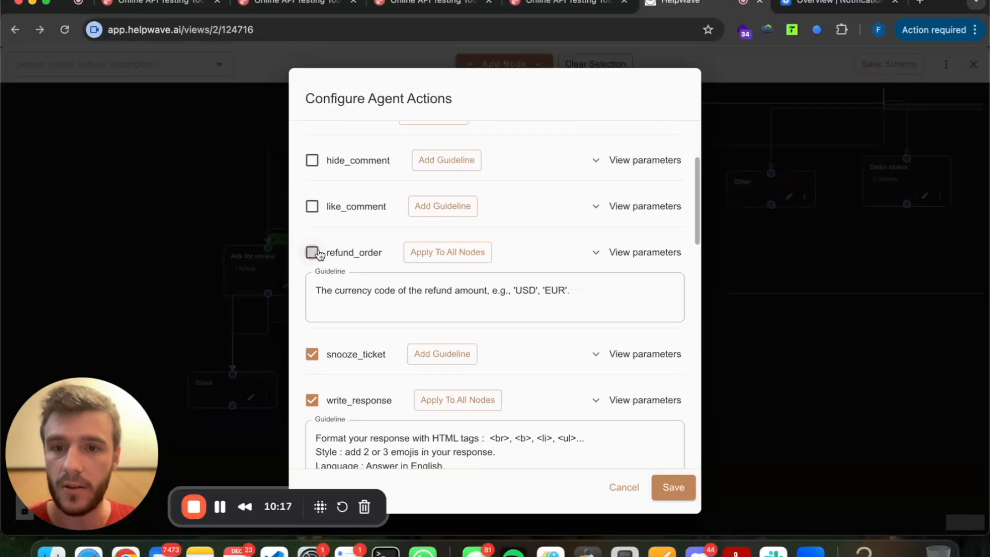
pyautogui.scroll(-3, 315, 242)
pyautogui.click(312, 222)
pyautogui.click(312, 265)
# Also disable edit_shipping_address, contact_fulfillment_center, follow_up_fulfillment_center and unsubscribe_marketing_emails.
pyautogui.scroll(-2, 317, 270)
pyautogui.scroll(-3, 316, 268)
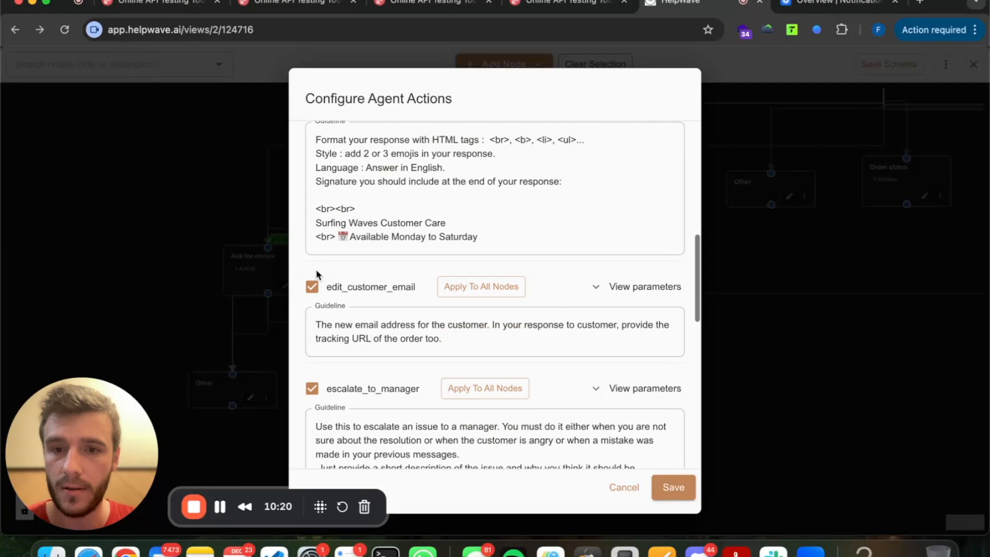
pyautogui.scroll(-4, 316, 242)
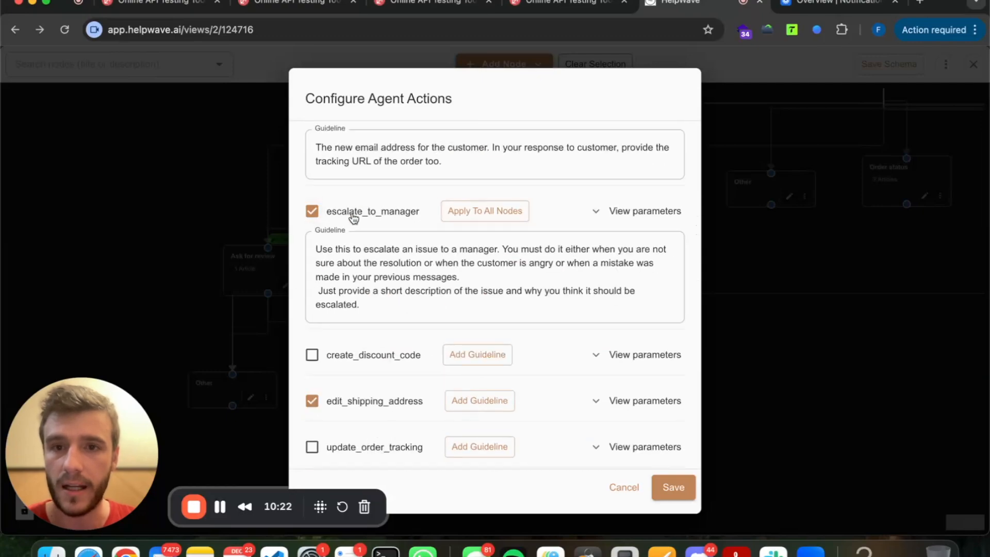
pyautogui.scroll(-3, 366, 224)
pyautogui.click(312, 257)
pyautogui.scroll(-3, 313, 247)
pyautogui.click(312, 220)
pyautogui.scroll(-4, 315, 269)
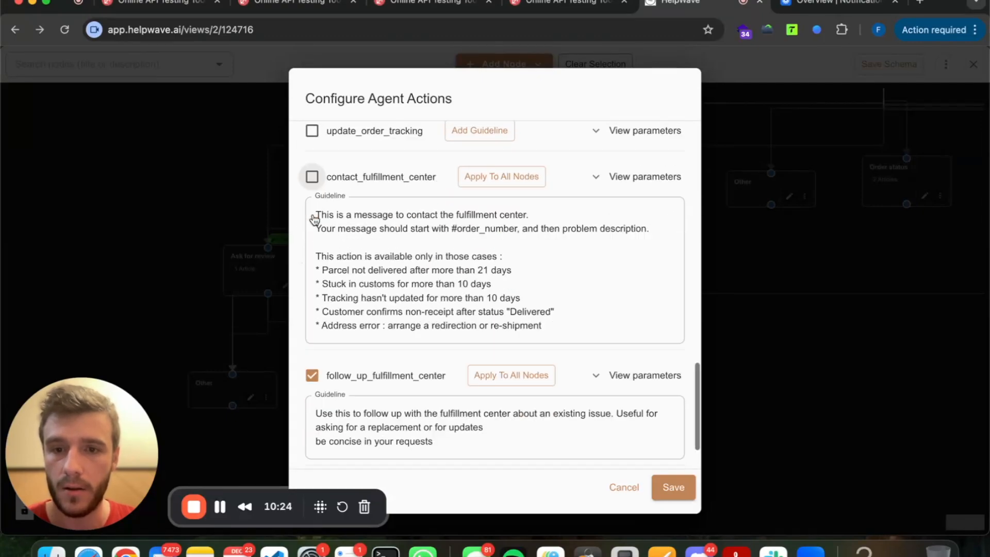
pyautogui.click(312, 310)
pyautogui.click(312, 426)
pyautogui.scroll(15, 389, 280)
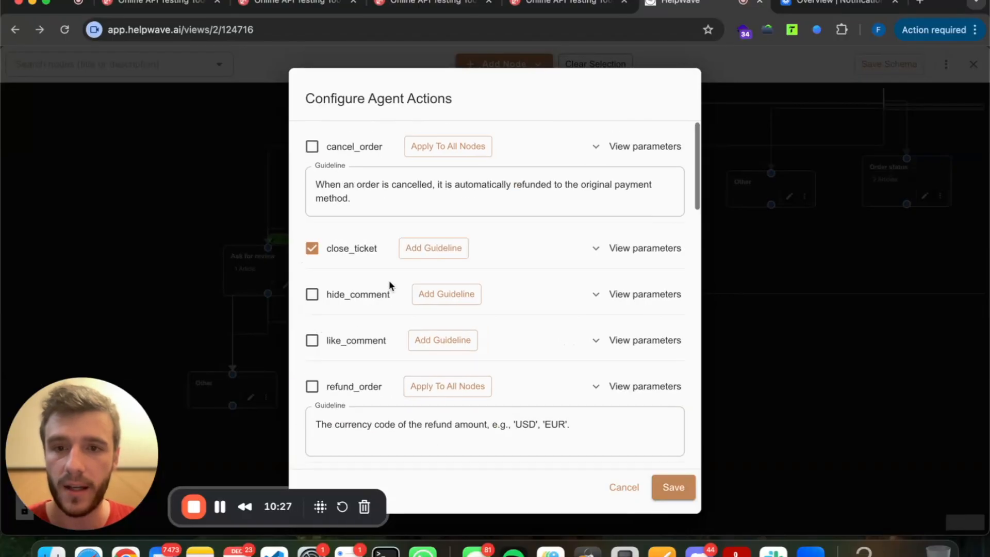
# Confirm the close-ticket action and save the Close node into the workflow.
pyautogui.click(673, 484)
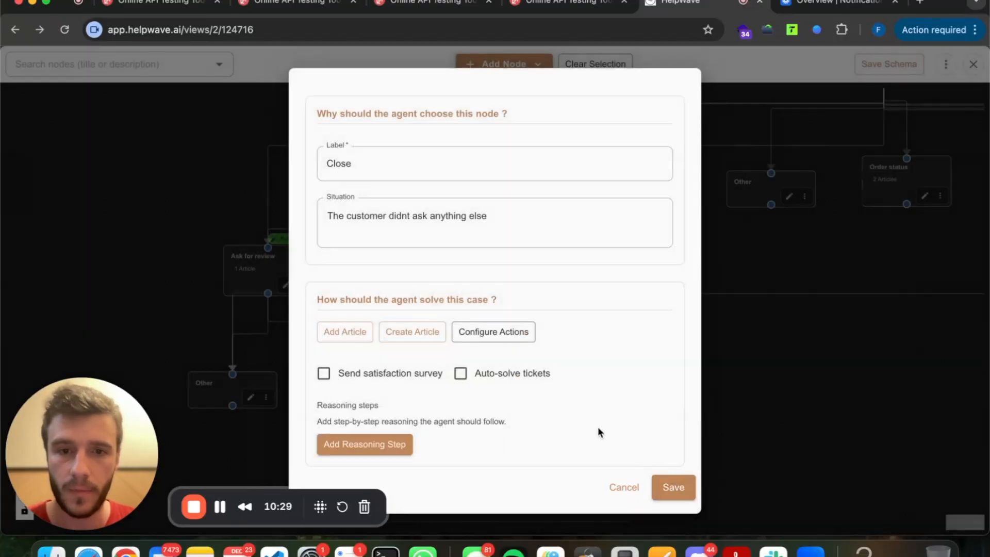
pyautogui.scroll(-3, 535, 397)
pyautogui.scroll(3, 597, 395)
pyautogui.click(673, 484)
# Save the workflow schema and send the customer's 'Done. !' test reply.
pyautogui.moveTo(415, 362); pyautogui.dragTo(416, 370)
pyautogui.click(897, 66)
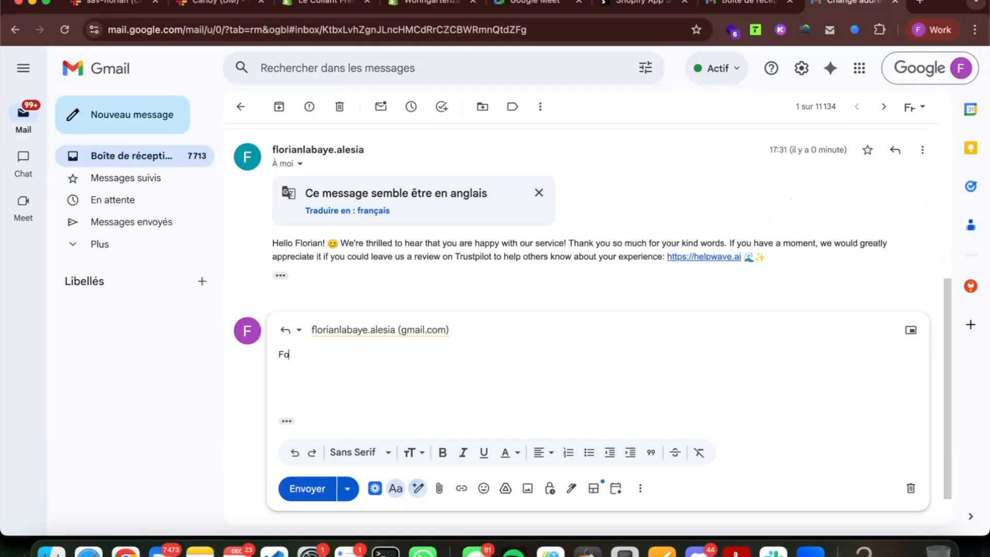
pyautogui.write('Done. !')
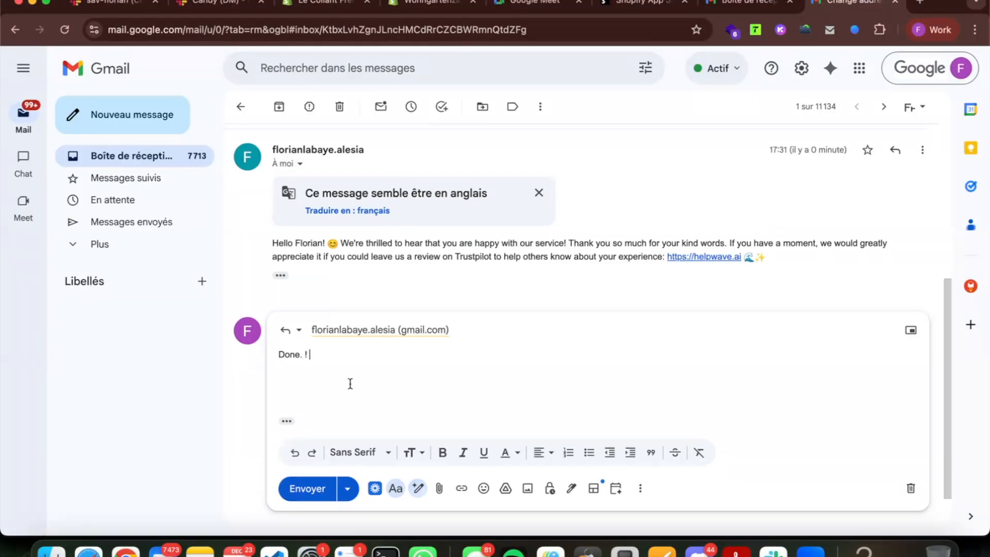
pyautogui.click(308, 487)
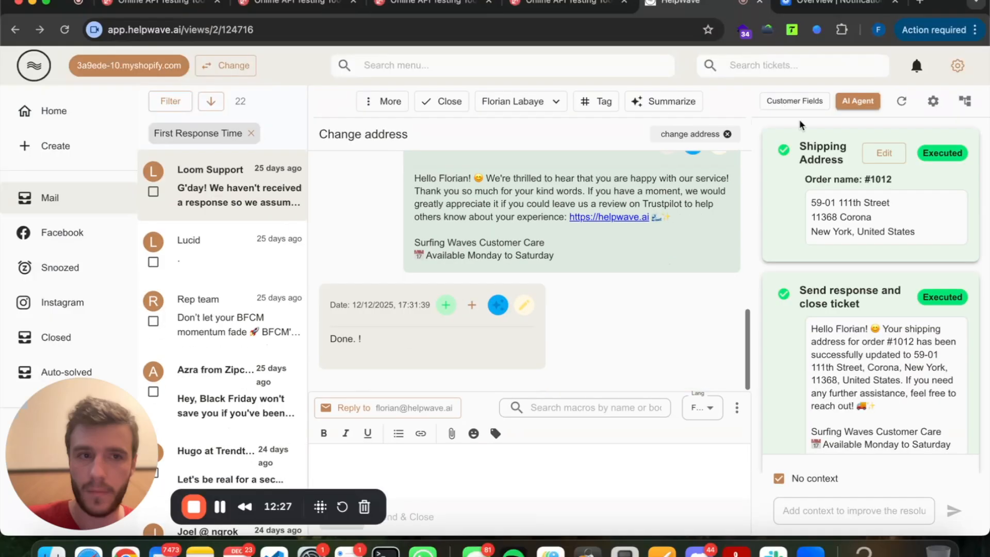
# Generate a fresh AI resolution with Use graph ticked, which picks Ask for review.
pyautogui.scroll(3, 672, 233)
pyautogui.scroll(3, 673, 232)
pyautogui.scroll(-5, 672, 232)
pyautogui.click(900, 103)
pyautogui.click(918, 169)
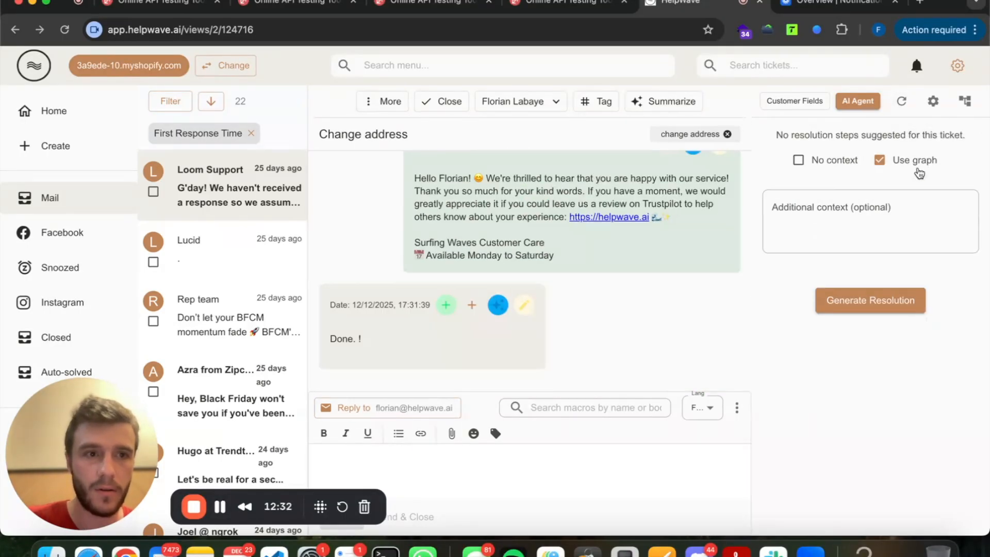
pyautogui.click(882, 292)
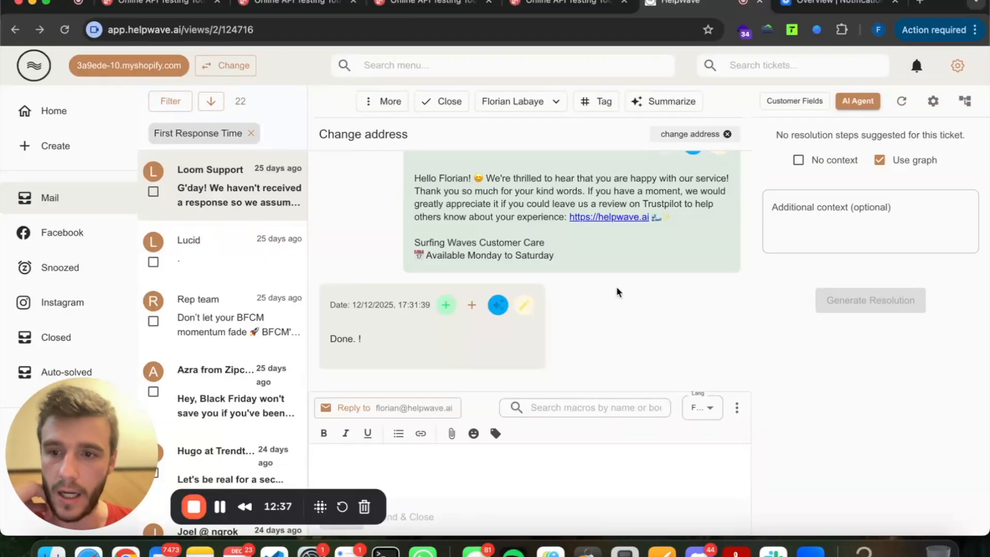
pyautogui.scroll(3, 719, 320)
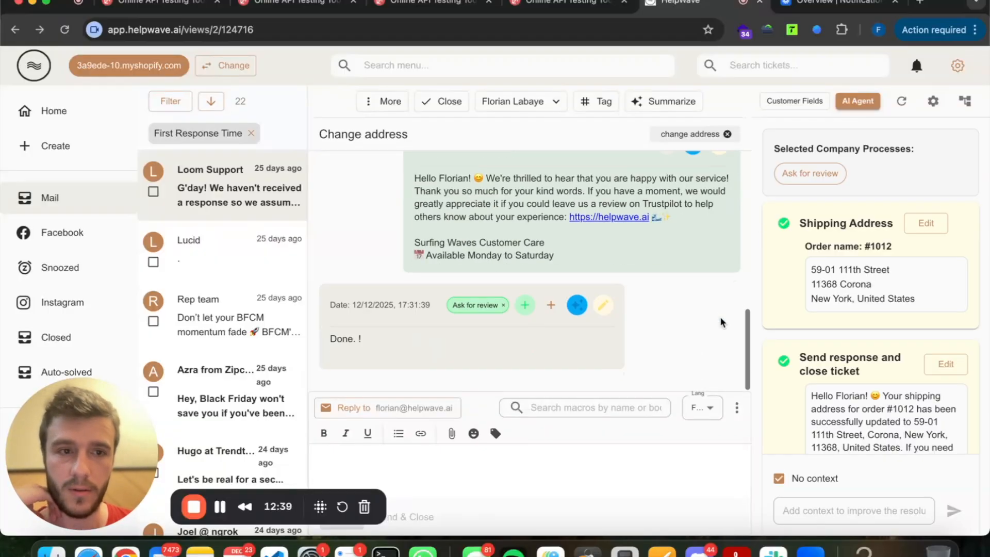
# Turn on Prevent re-selection for the Ask for review node, save, and close the workflow.
pyautogui.click(474, 189)
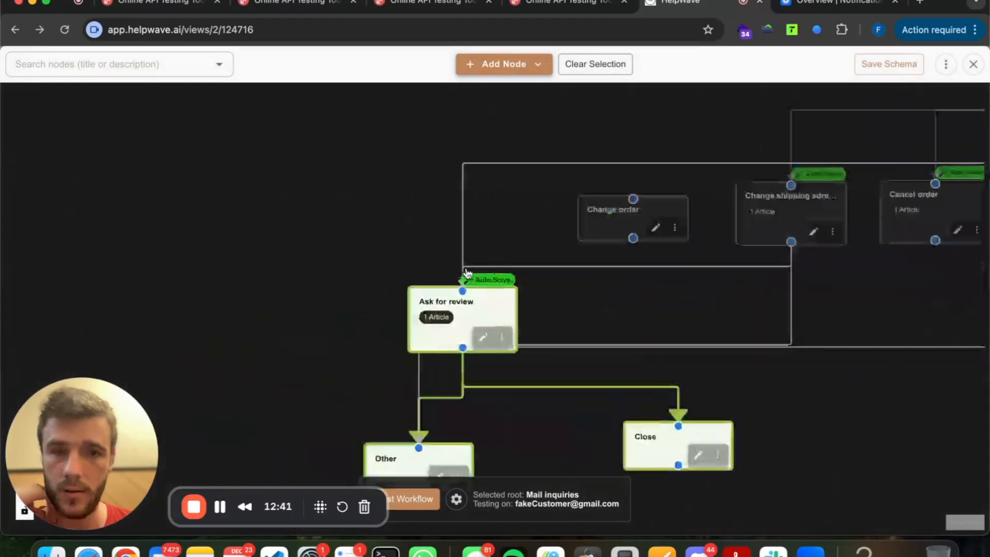
pyautogui.click(459, 242)
pyautogui.scroll(2, 349, 293)
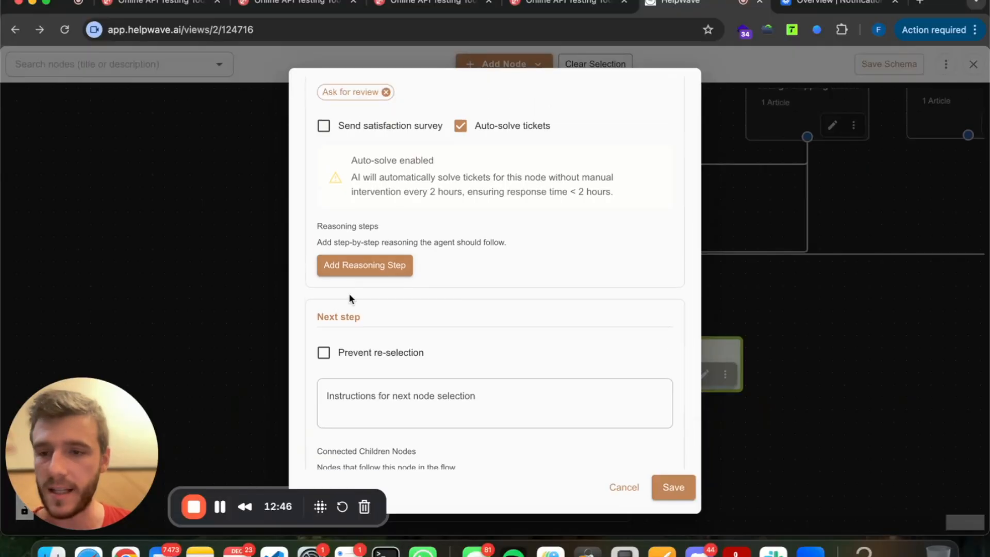
pyautogui.click(321, 353)
pyautogui.scroll(-2, 335, 315)
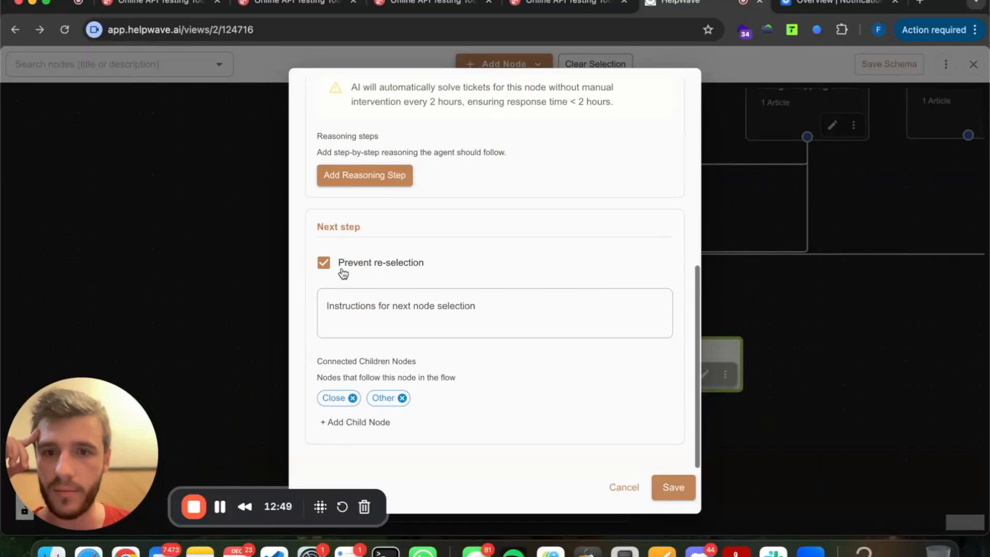
pyautogui.click(672, 485)
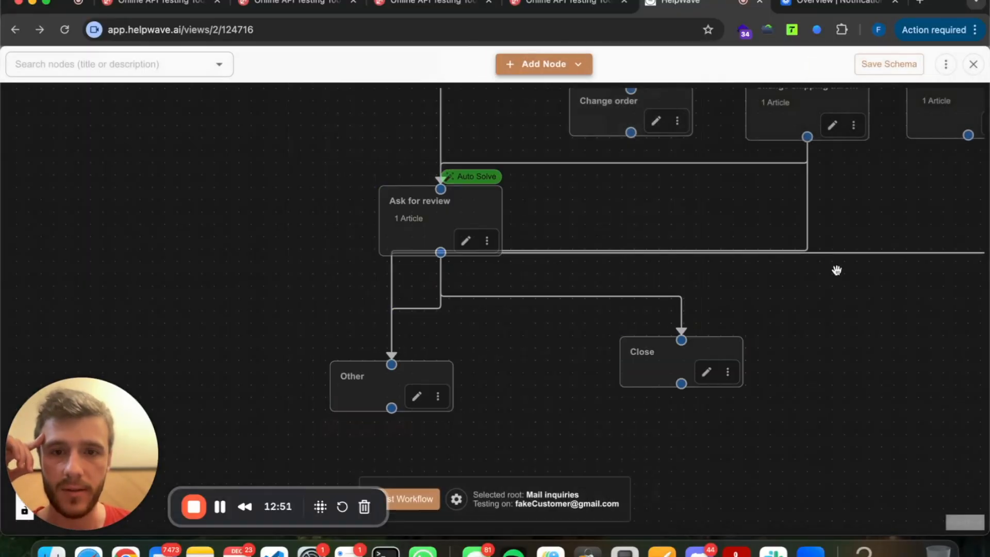
pyautogui.click(973, 65)
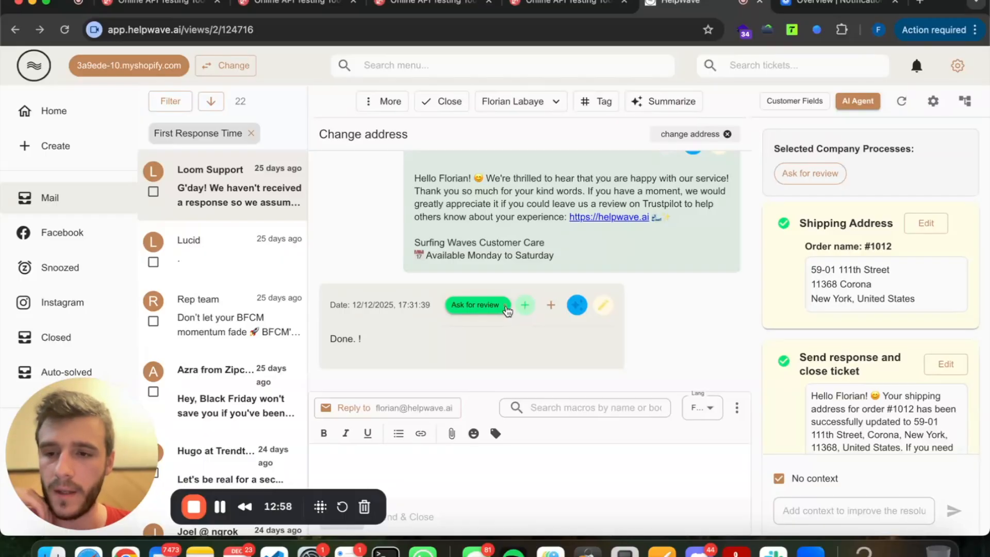
# Remove the Ask for review tag and regenerate the resolution using the workflow graph.
pyautogui.click(505, 306)
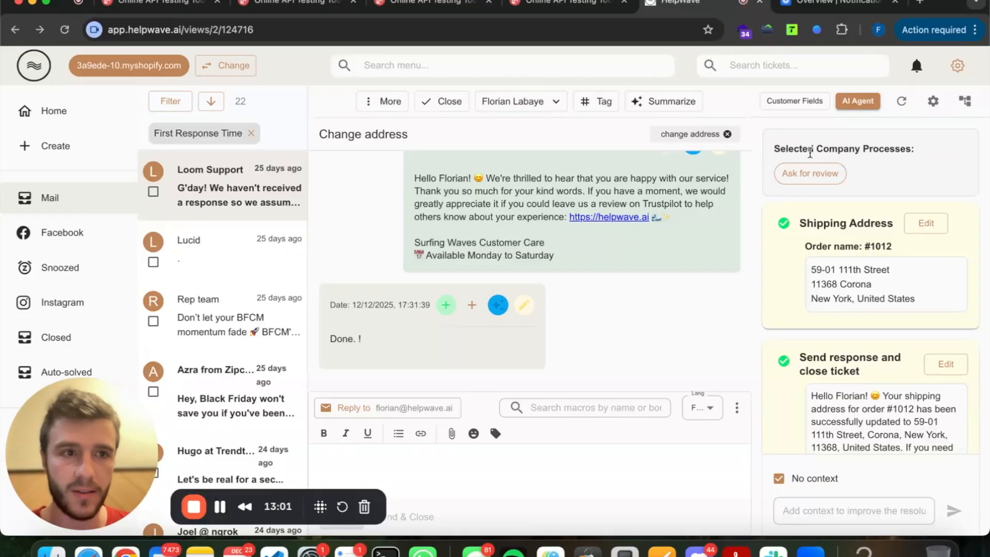
pyautogui.click(902, 102)
pyautogui.click(914, 173)
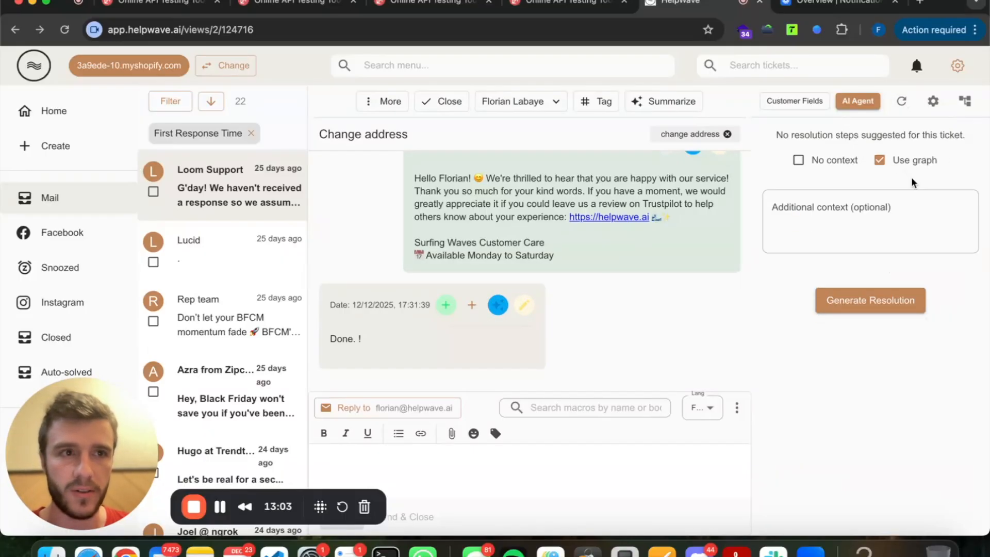
pyautogui.click(863, 309)
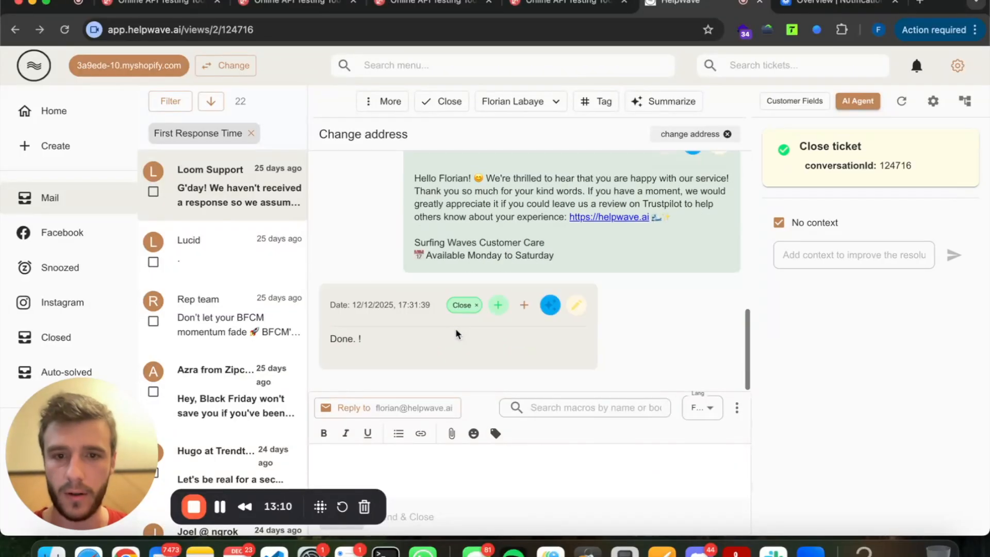
# Check the Close node from its tag and inspect the proposed Close ticket card.
pyautogui.click(461, 305)
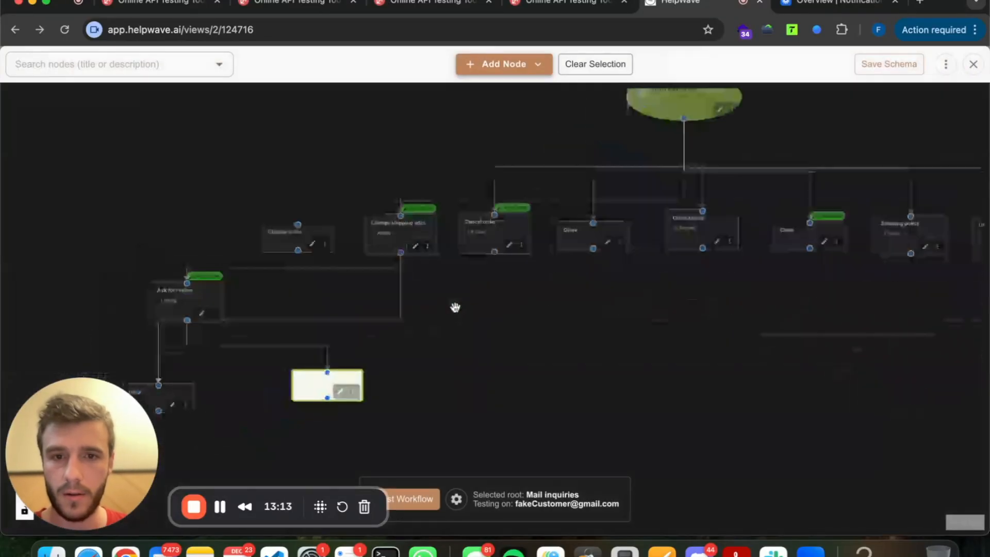
pyautogui.click(973, 65)
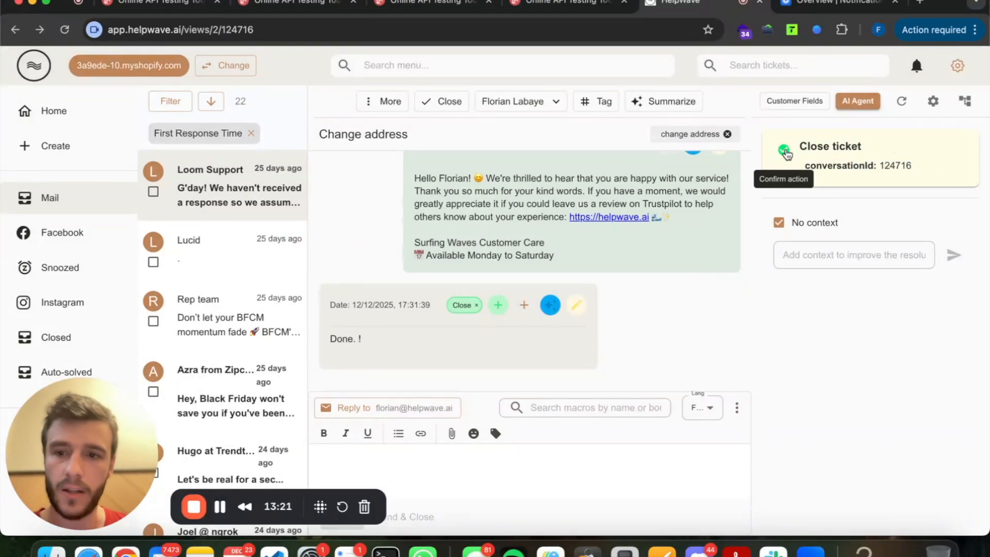
pyautogui.tripleClick(806, 161)
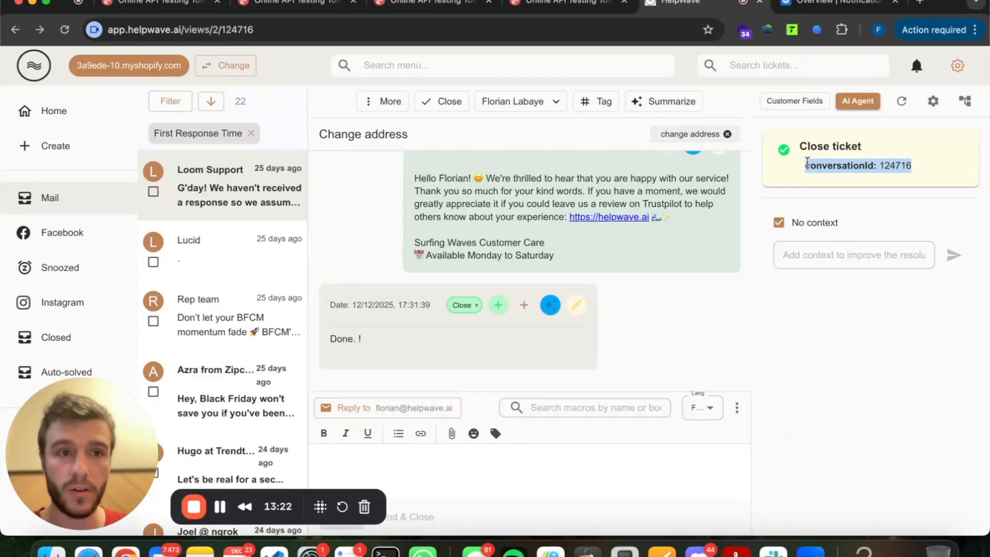
pyautogui.moveTo(806, 161); pyautogui.dragTo(810, 186)
pyautogui.doubleClick(807, 144)
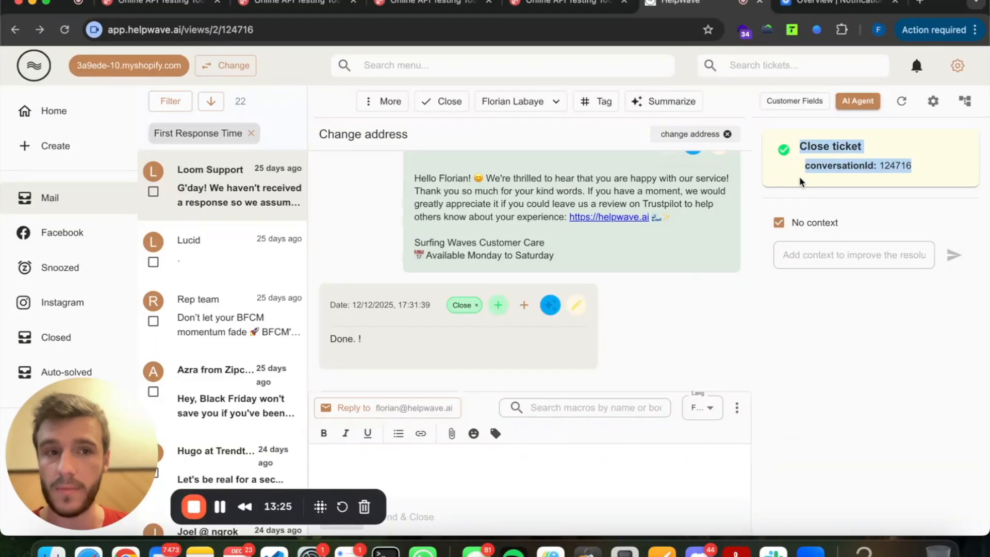
pyautogui.click(781, 165)
# Enable Auto-solve tickets on the Close node, confirm, save, and close the workflow.
pyautogui.click(464, 304)
pyautogui.click(516, 313)
pyautogui.click(460, 373)
pyautogui.click(600, 385)
pyautogui.click(670, 496)
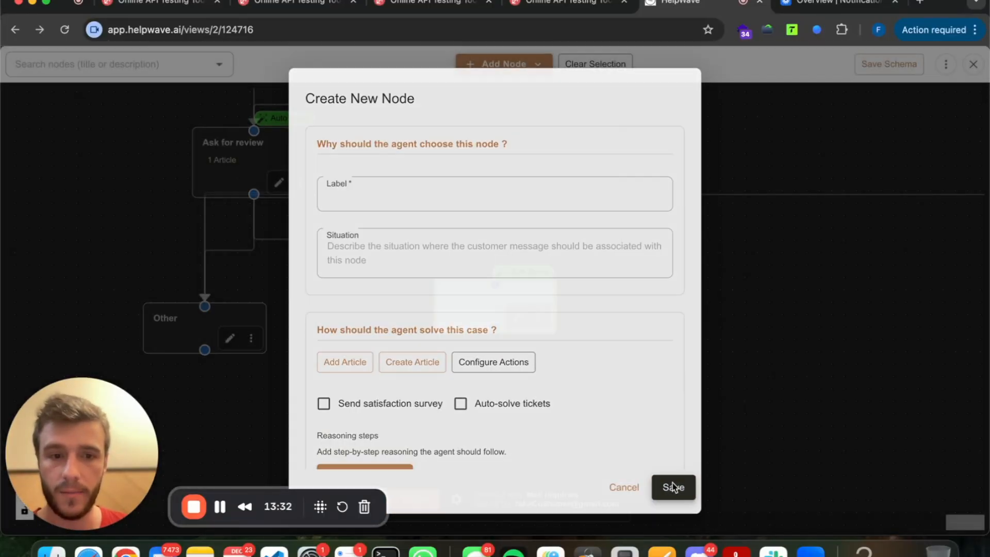
pyautogui.click(974, 65)
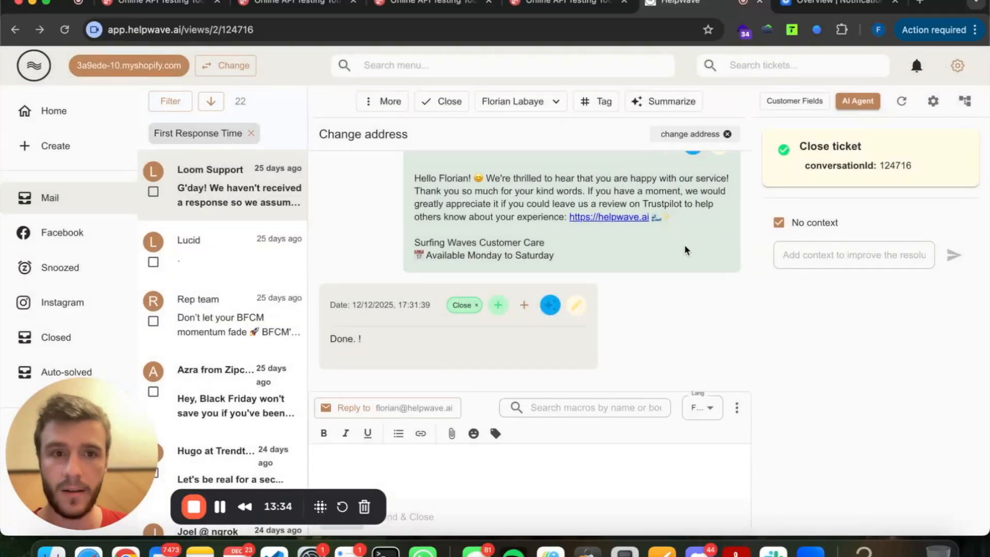
pyautogui.scroll(8, 668, 245)
pyautogui.scroll(-10, 555, 195)
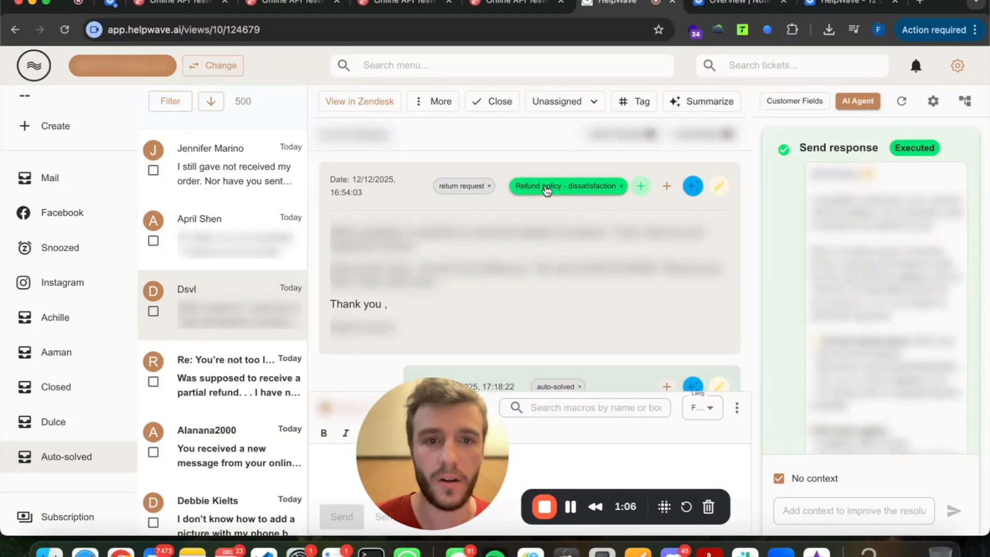
# Open the Refund policy - dissatisfaction node from its ticket tag and show its More options menu.
pyautogui.click(583, 188)
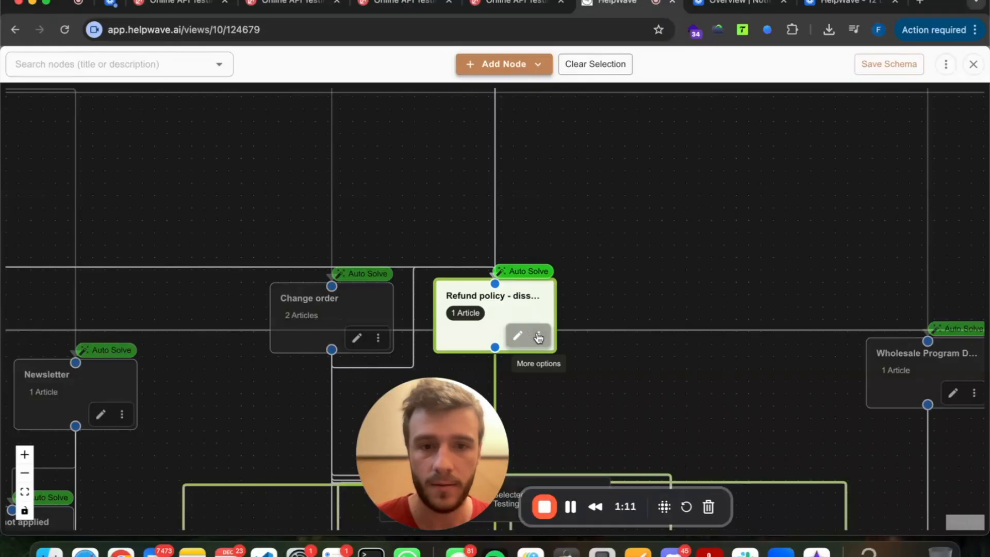
pyautogui.click(539, 337)
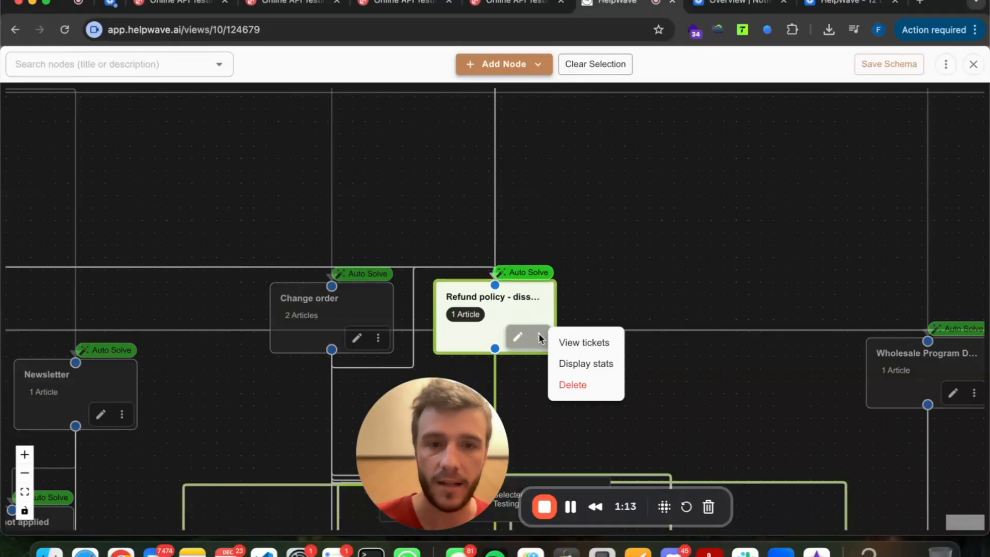
pyautogui.click(573, 342)
pyautogui.click(540, 337)
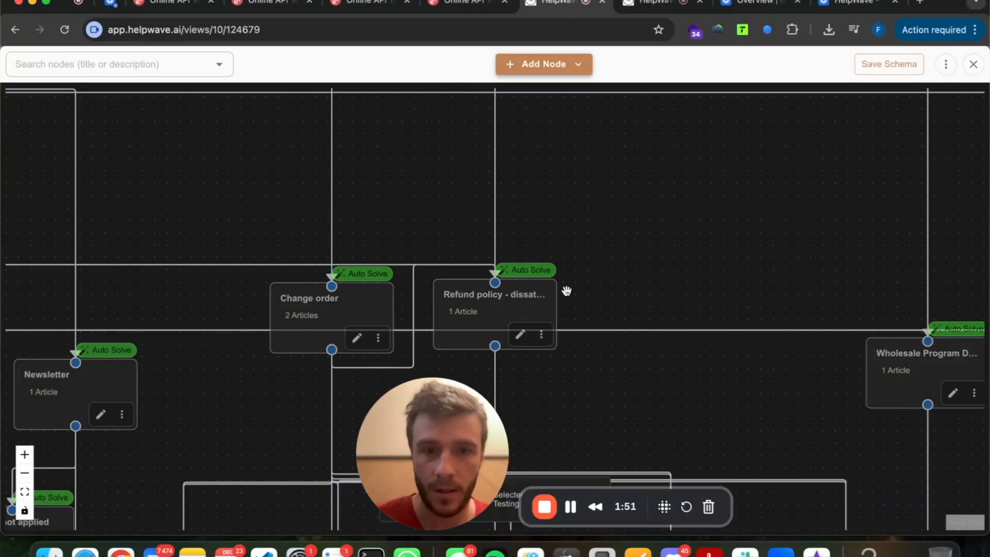
pyautogui.click(539, 337)
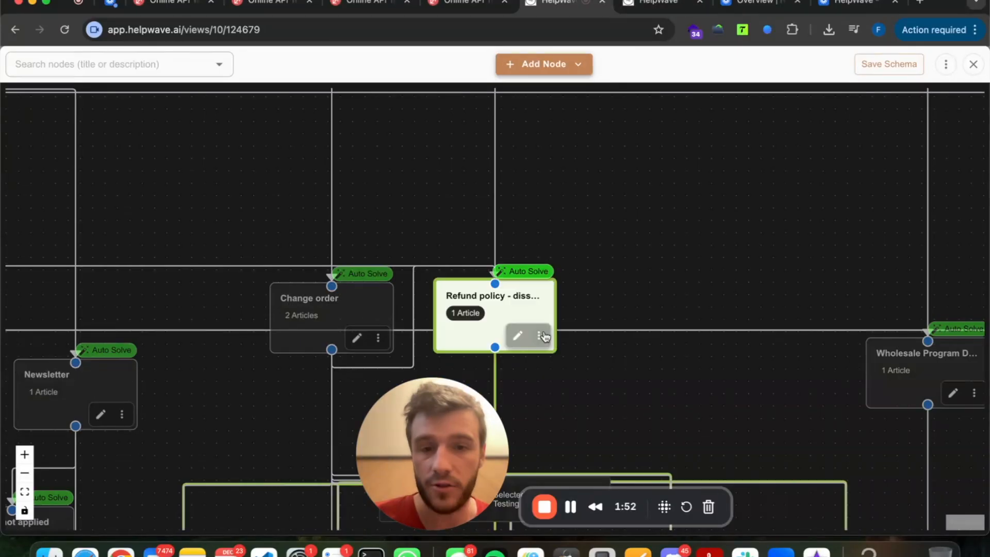